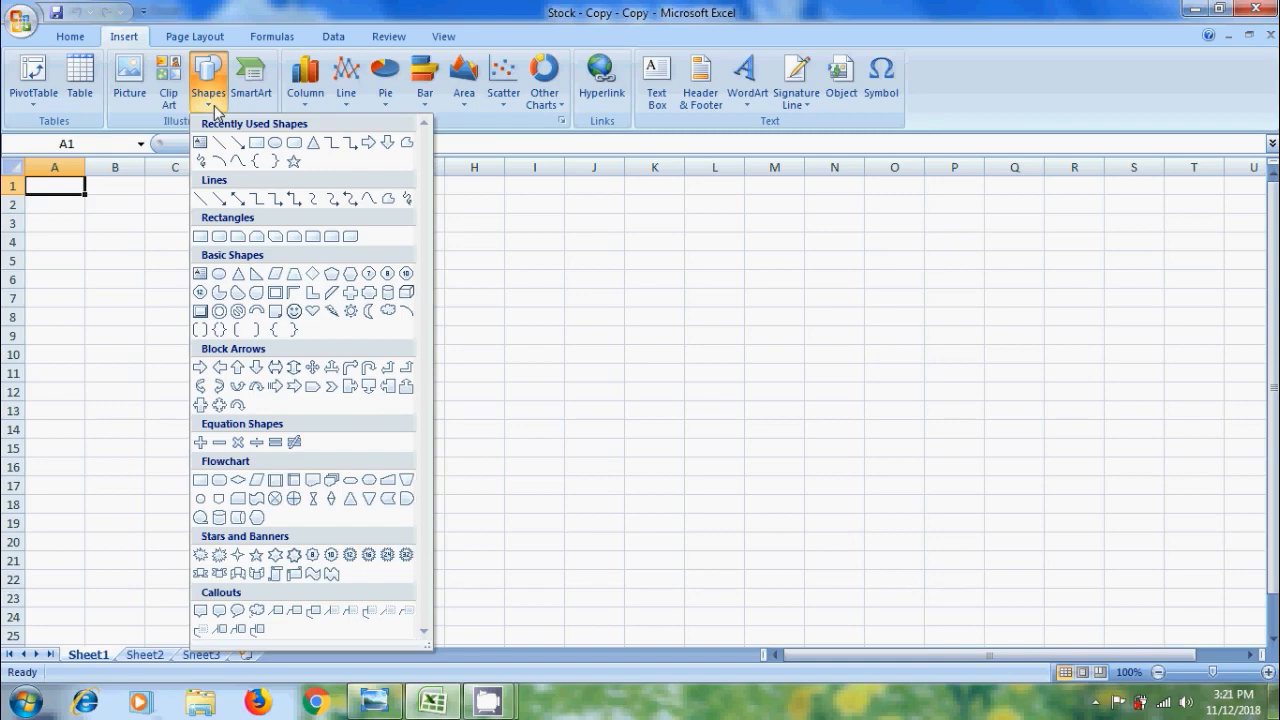
Step: Draw a smiley face over columns B–C, rows 3–7, and a sun over columns E–G, rows 3–9
left_click(296, 313)
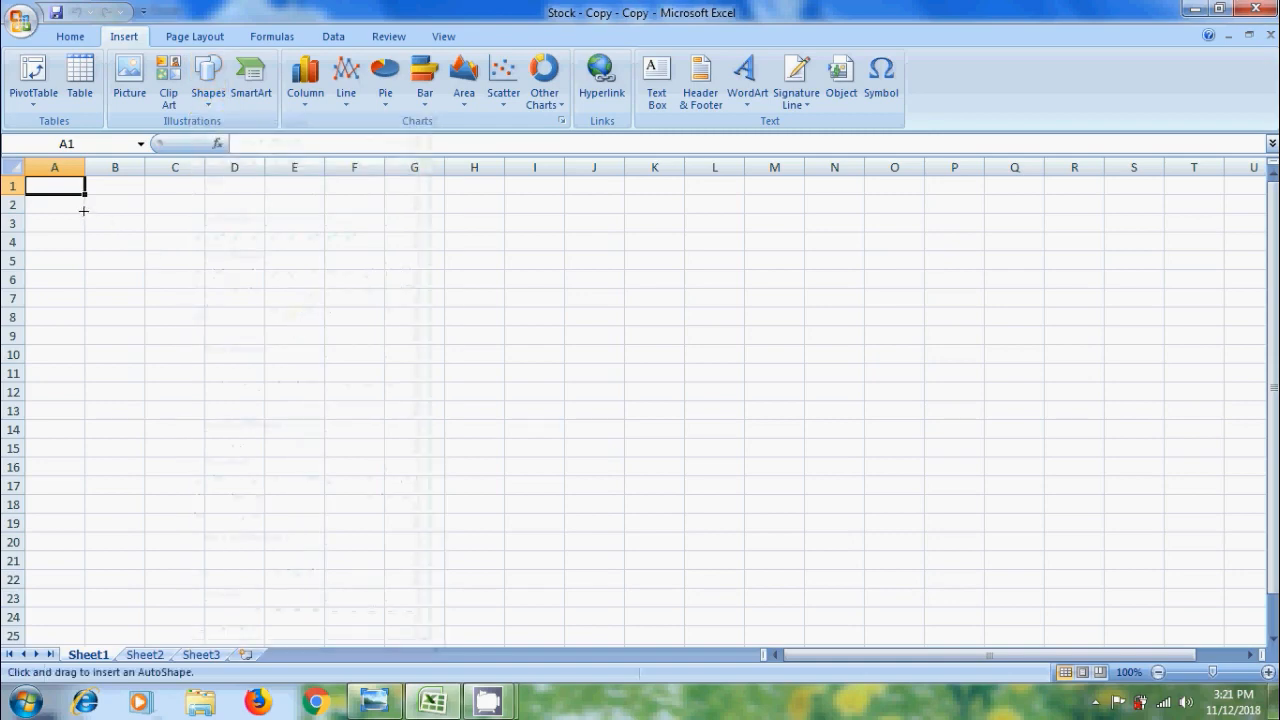
left_click_drag(83, 210, 192, 309)
left_click(130, 37)
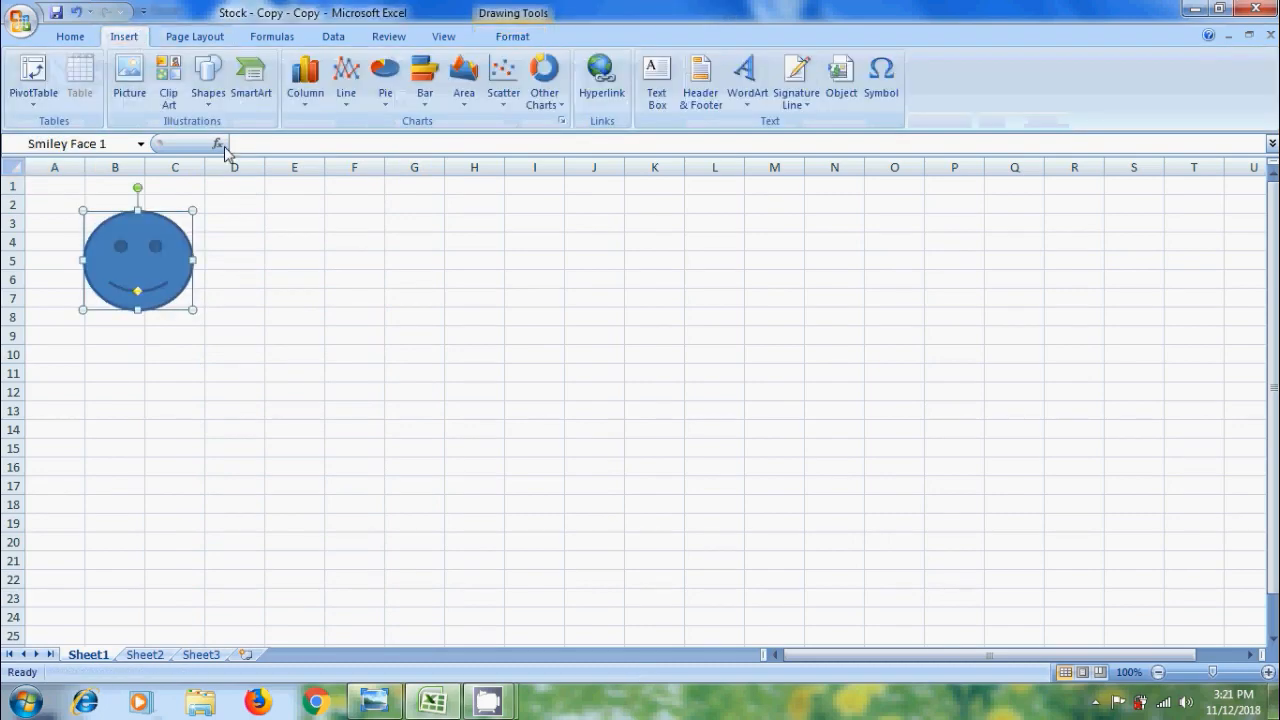
left_click(208, 80)
left_click(343, 309)
left_click_drag(271, 220, 420, 342)
Step: Draw a heart about 1.28" high and 1.96" wide beside the sun, over columns H–K
left_click(209, 82)
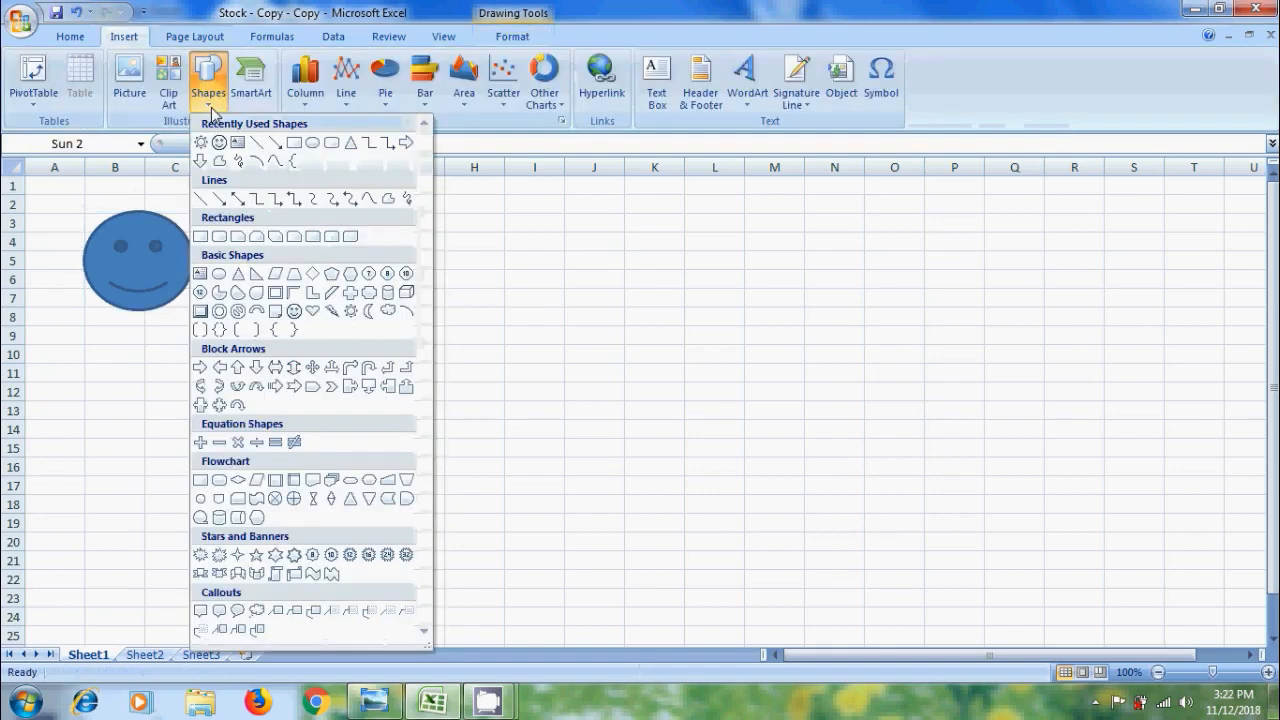
left_click(406, 386)
left_click_drag(464, 221, 640, 337)
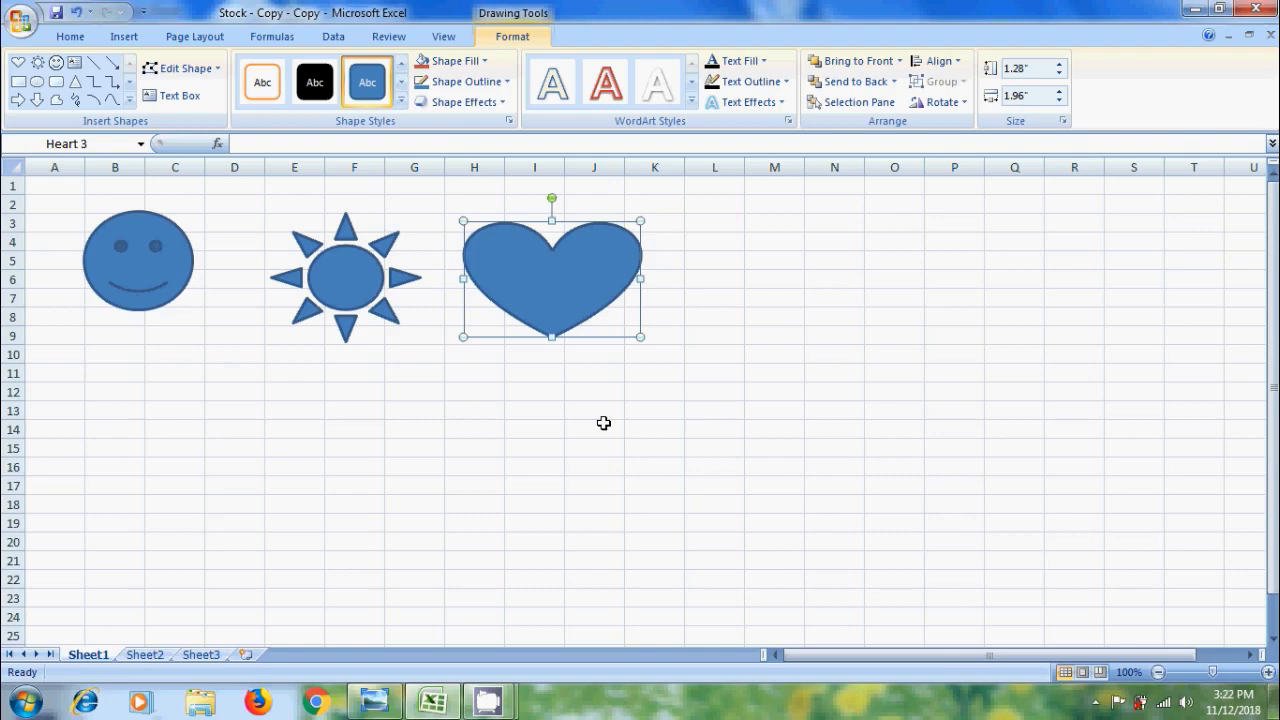
Step: Lock drawing mode for the Rectangle shape, draw three rectangles in a row beside the heart, and exit drawing mode
left_click(124, 36)
left_click(208, 80)
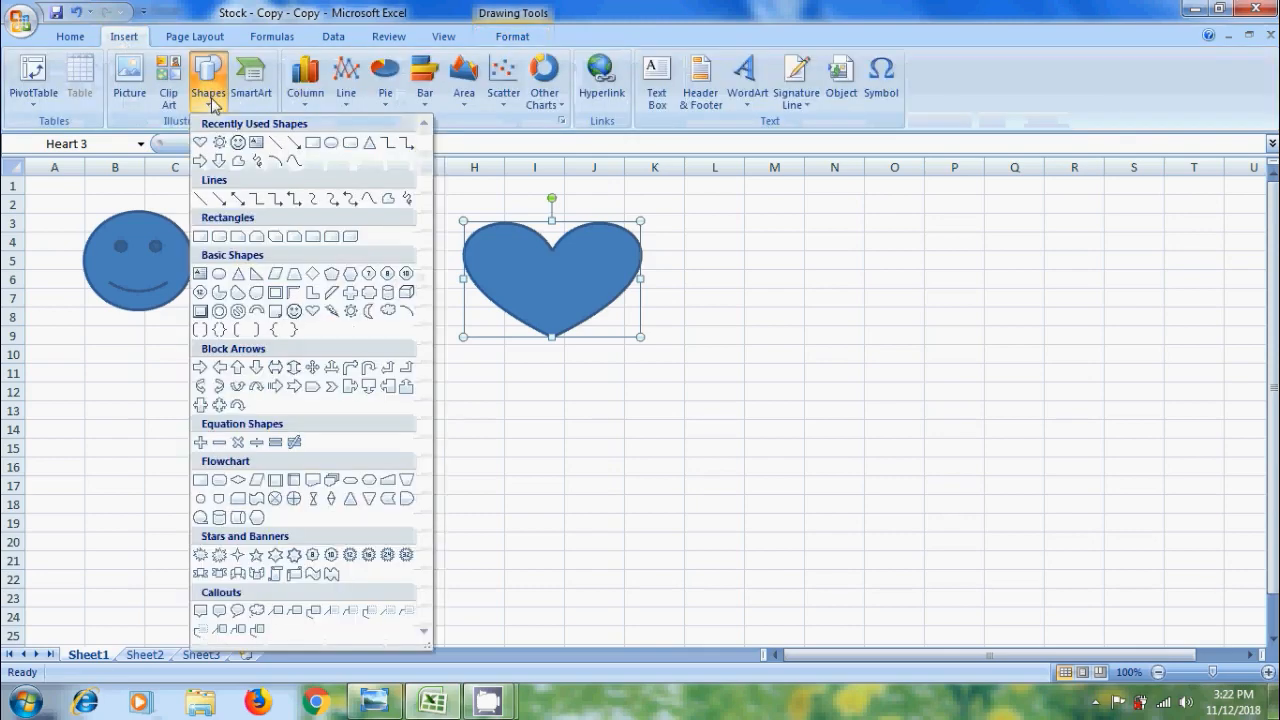
right_click(313, 144)
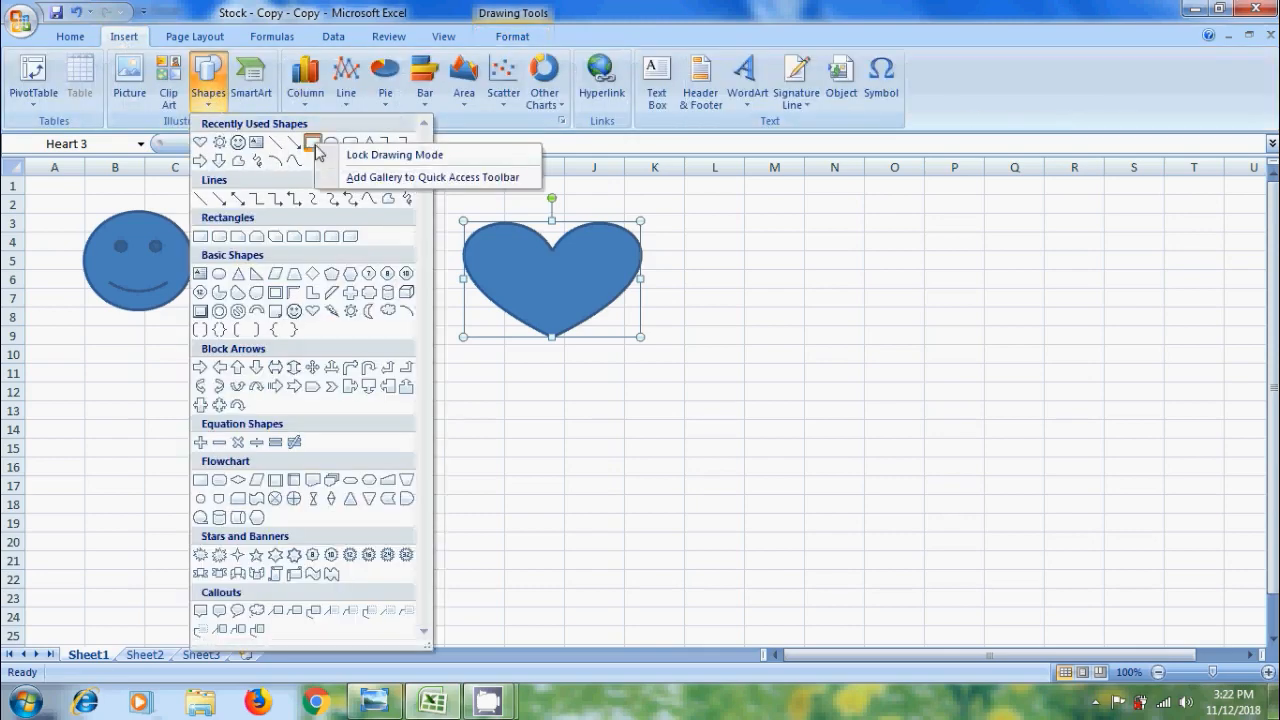
left_click(370, 157)
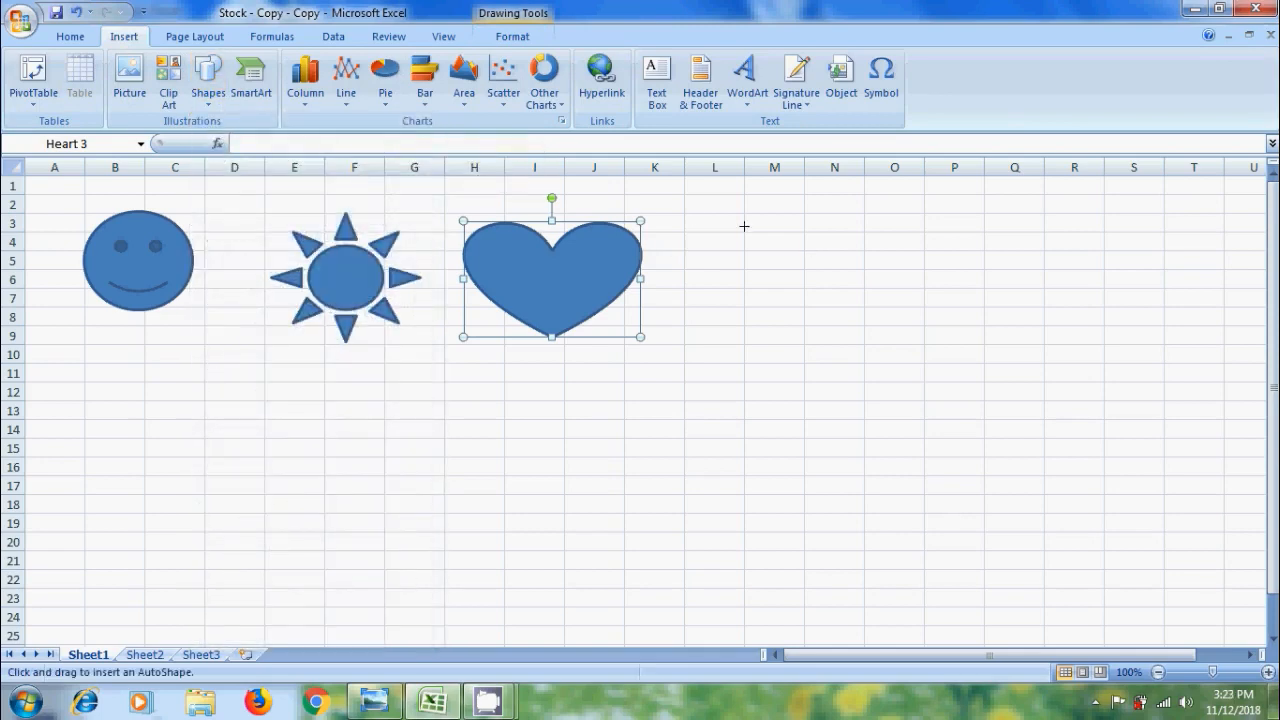
left_click_drag(689, 211, 850, 304)
left_click_drag(903, 212, 1050, 304)
left_click_drag(1106, 214, 1237, 303)
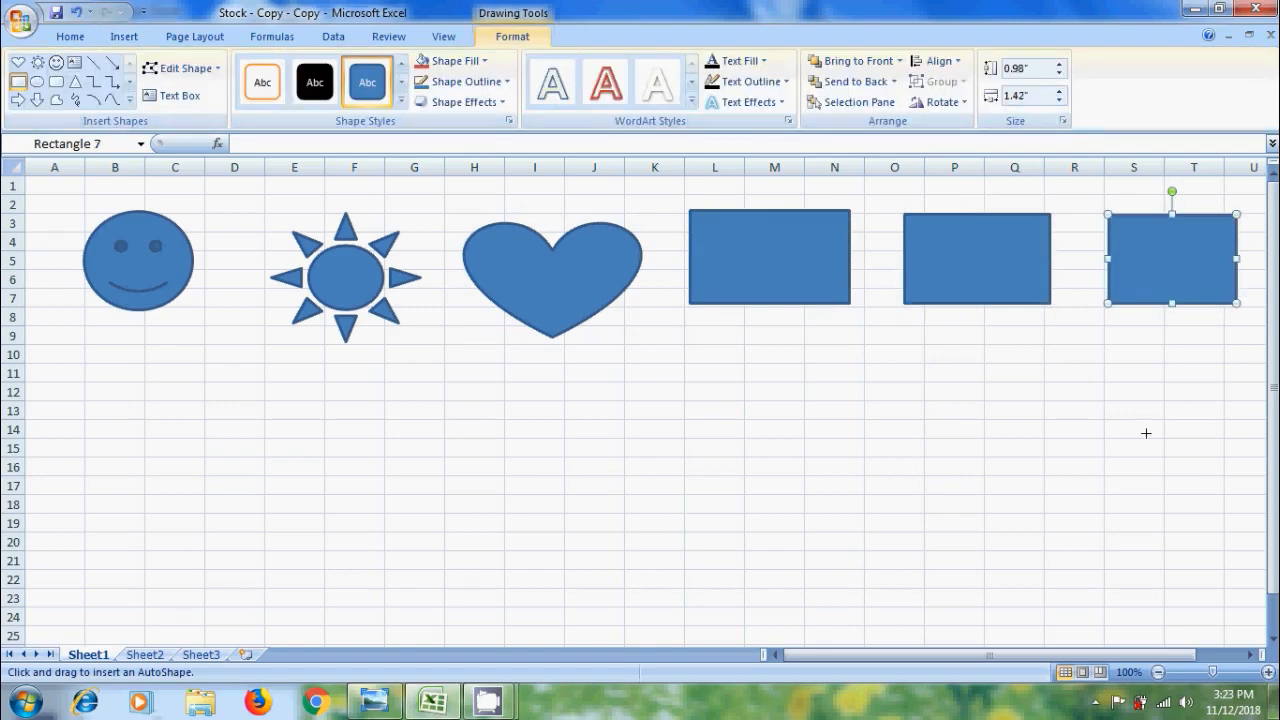
key("Escape")
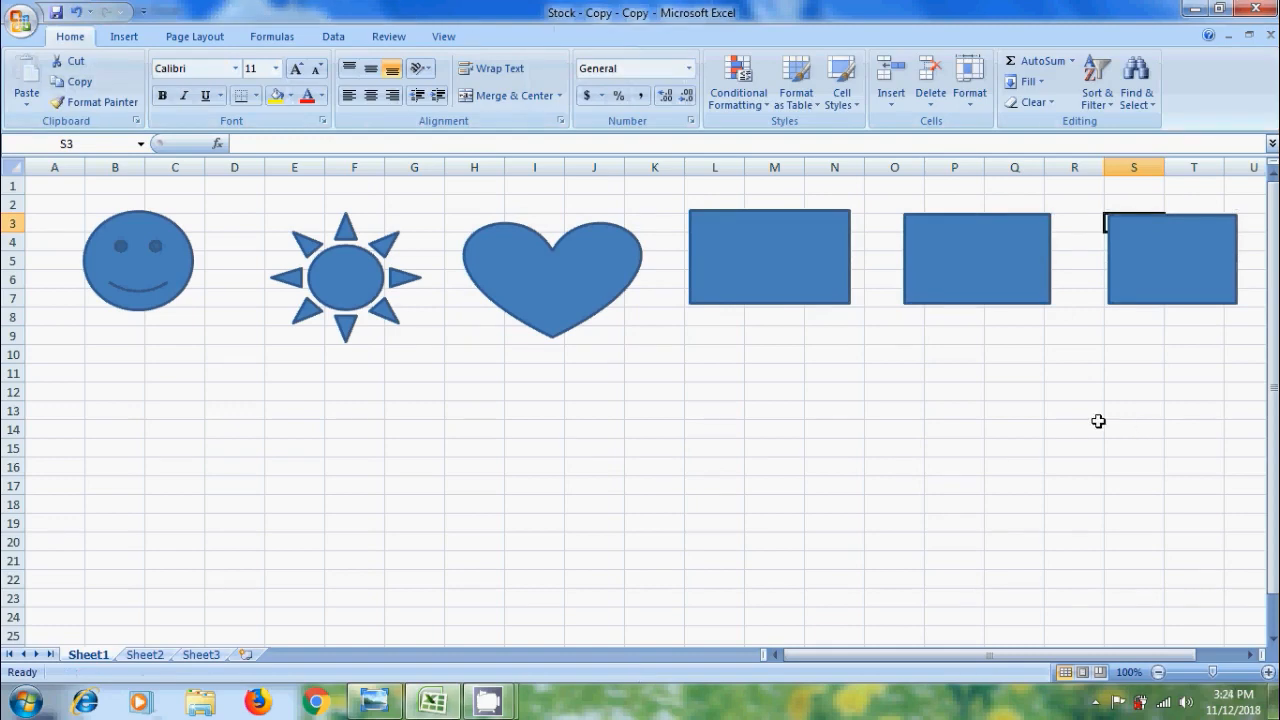
Step: Draw a square below the smiley face, spanning about cells B11 to E20
left_click(124, 36)
left_click(208, 80)
left_click(310, 140)
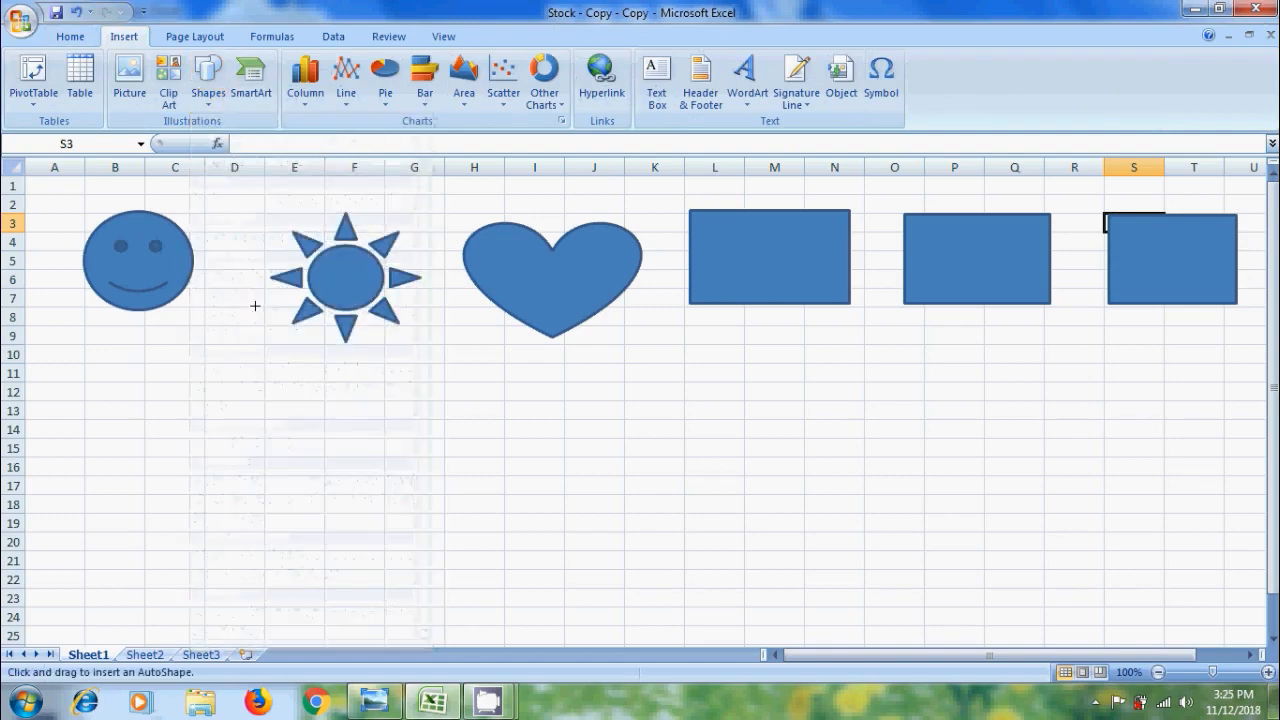
left_click_drag(97, 366, 278, 548)
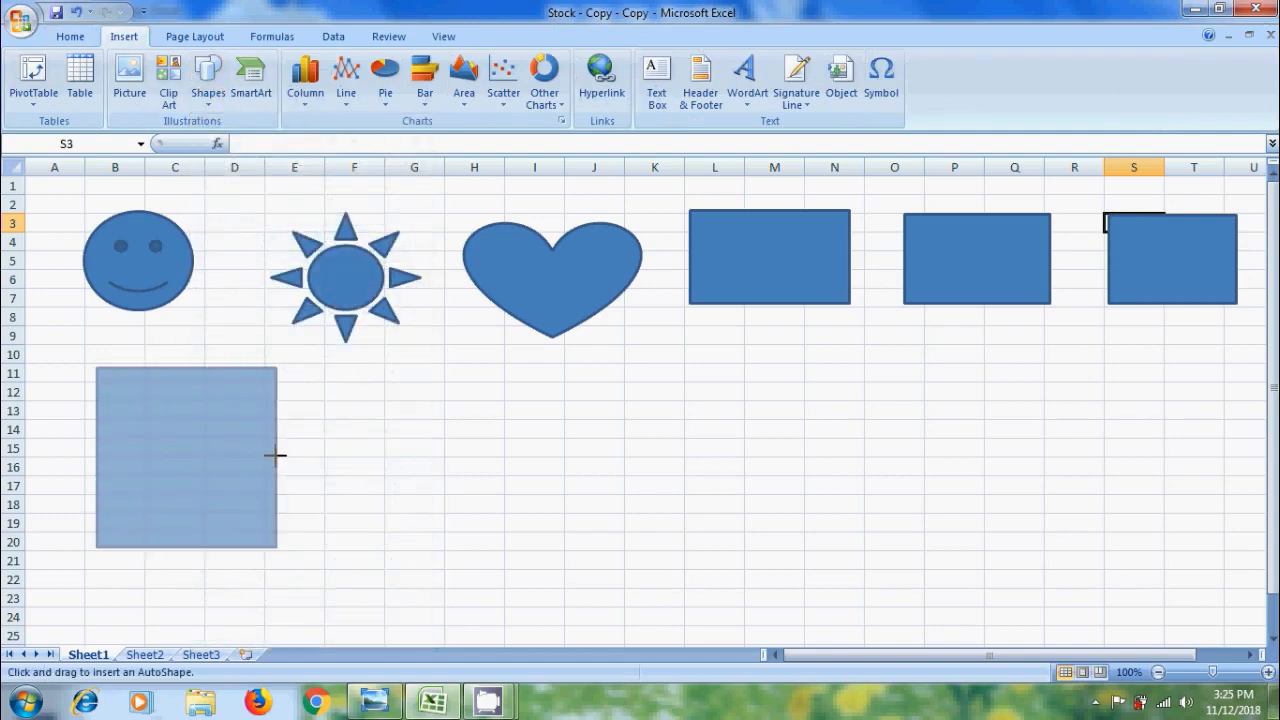
Step: Draw a perfect circle about 1.74" in diameter beside the square, using the Oval shape
left_click(210, 85)
left_click(331, 142)
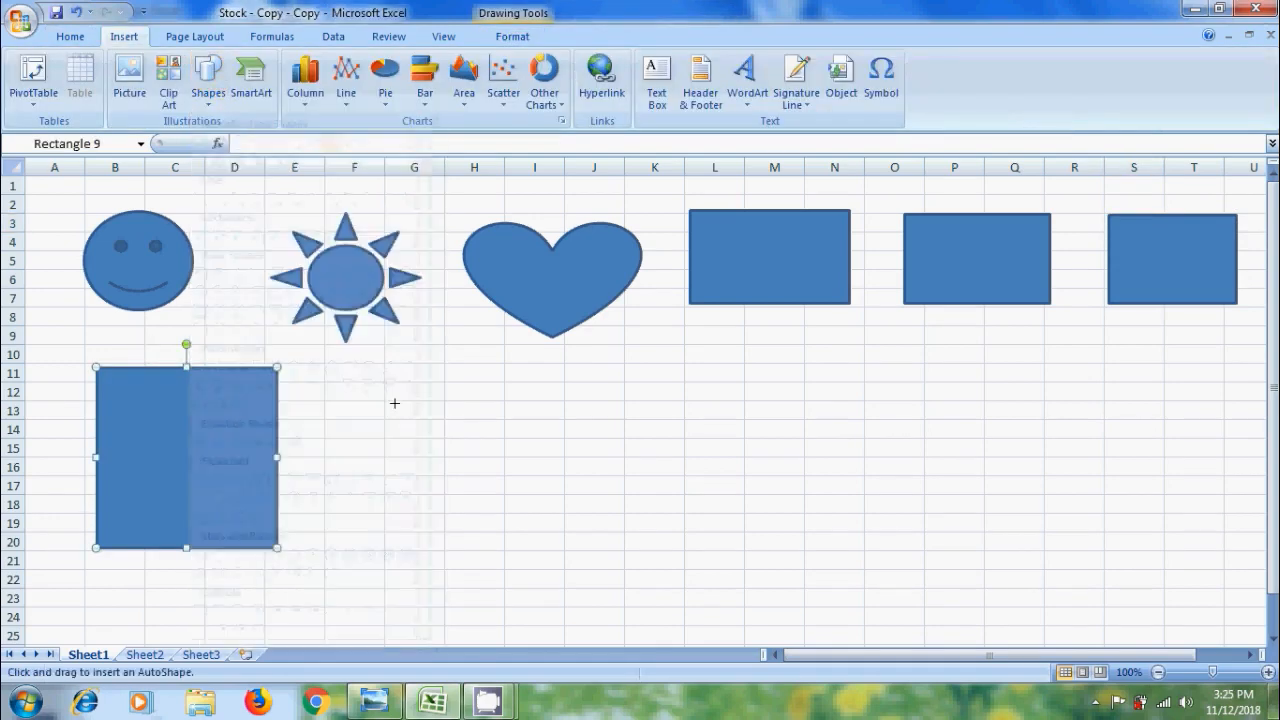
mouse_move(371, 375)
left_mouse_down()
mouse_move(523, 503)
mouse_move(528, 532)
left_mouse_up()
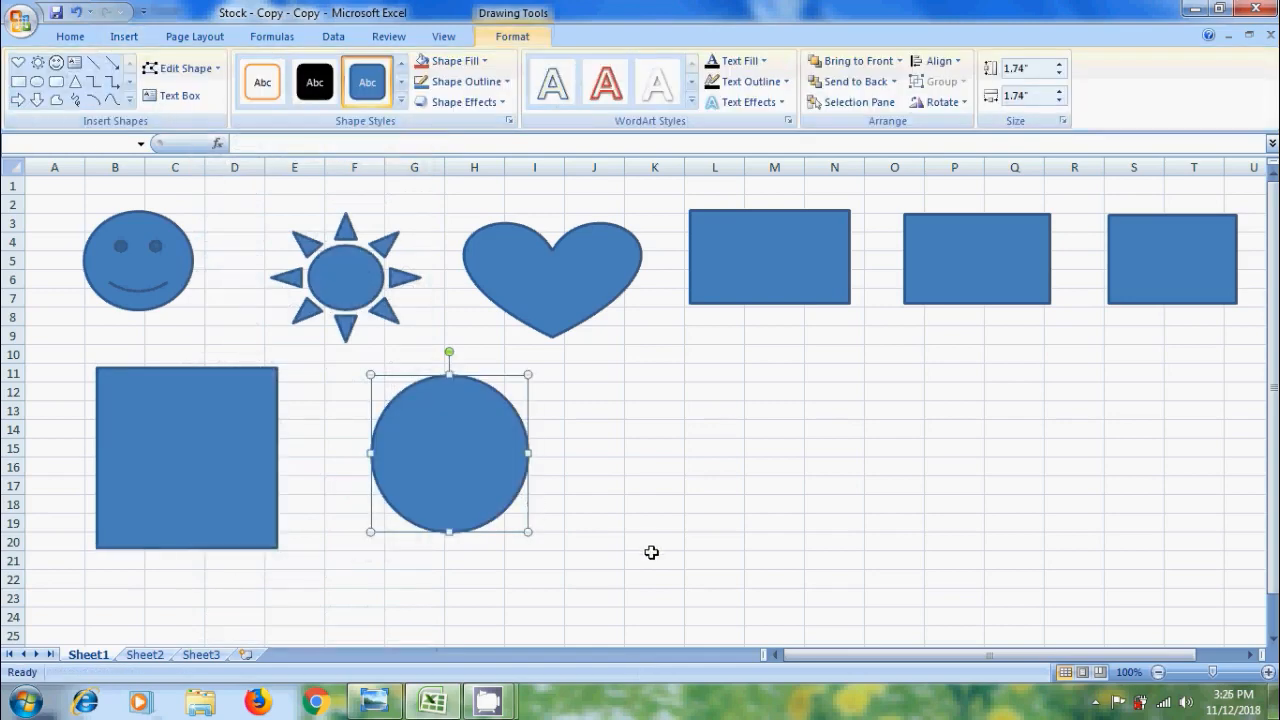
Step: Enlarge the rectangle nearest the heart to about 2.38" high by 3.5" wide and move it down to rows 8–19
left_click(774, 284)
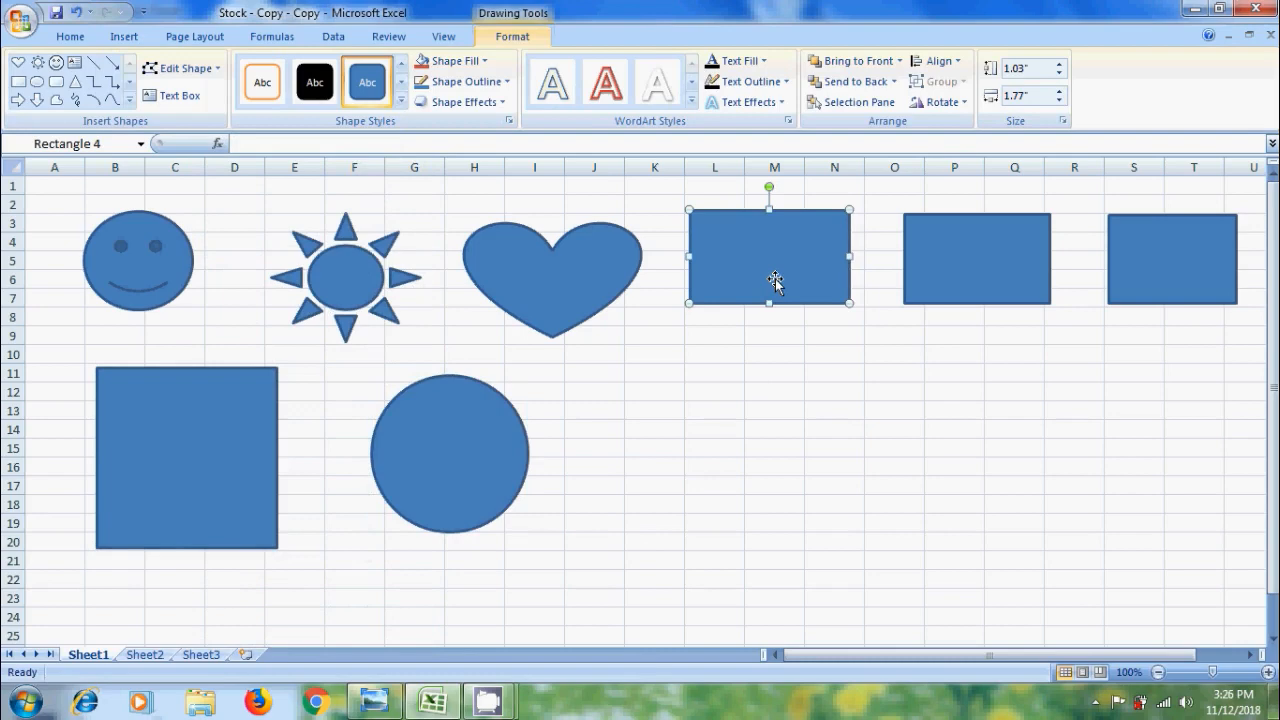
left_click_drag(850, 303, 955, 398)
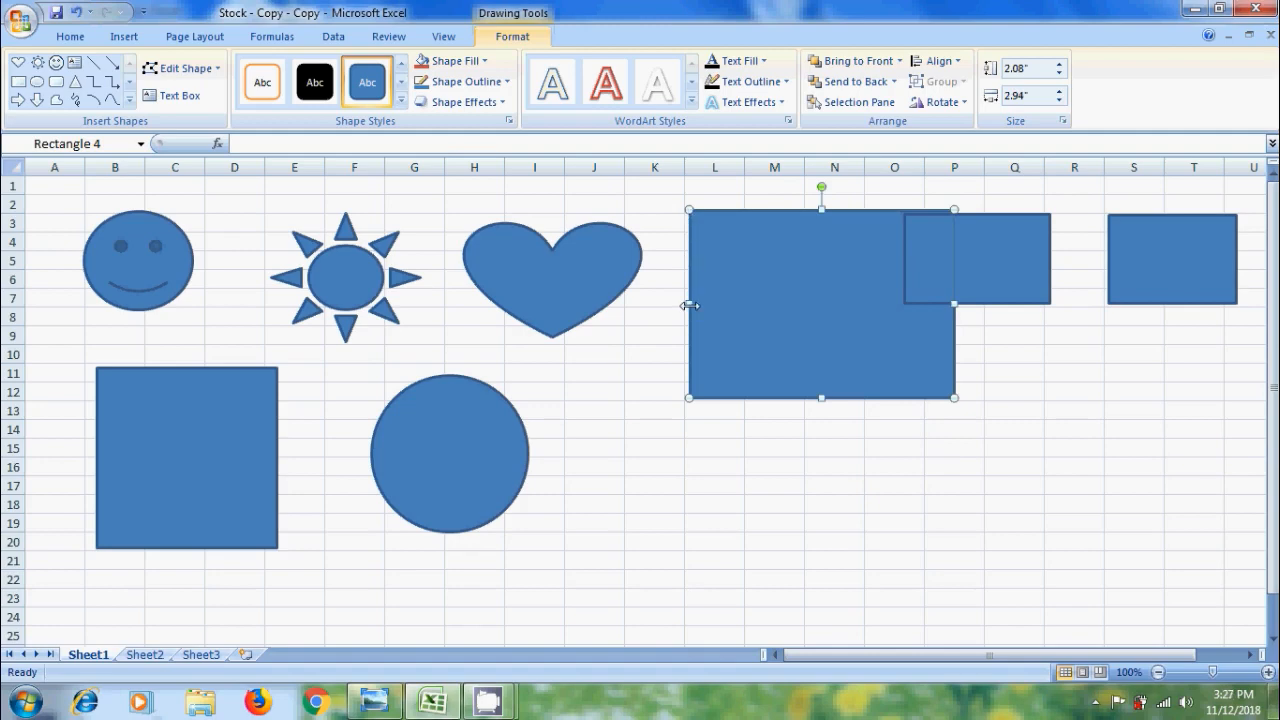
left_click_drag(689, 305, 638, 303)
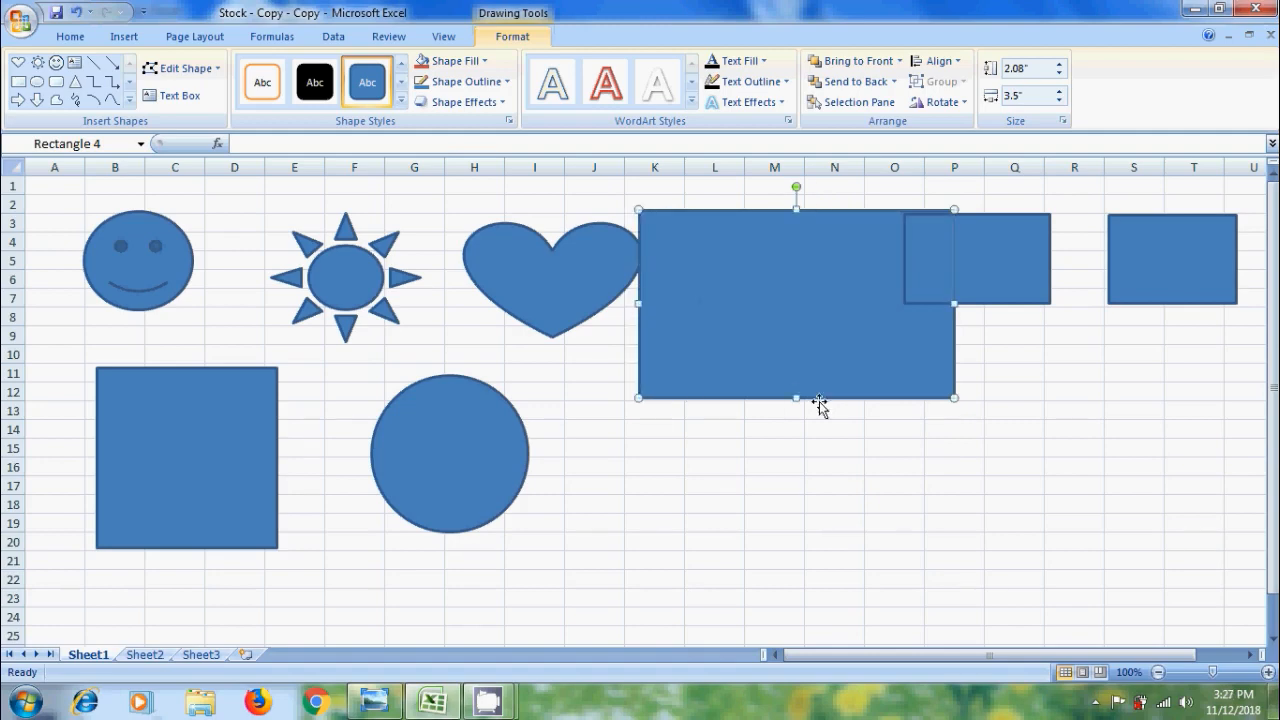
left_click_drag(795, 401, 796, 425)
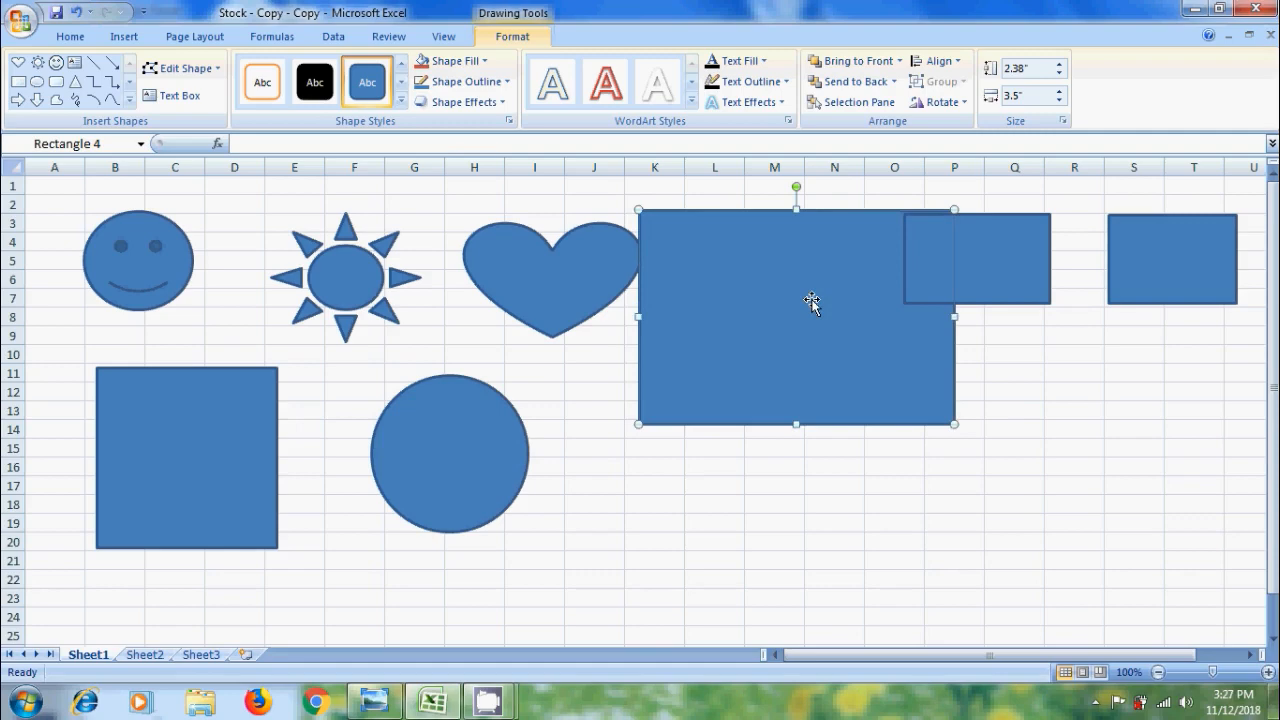
left_click_drag(811, 302, 792, 424)
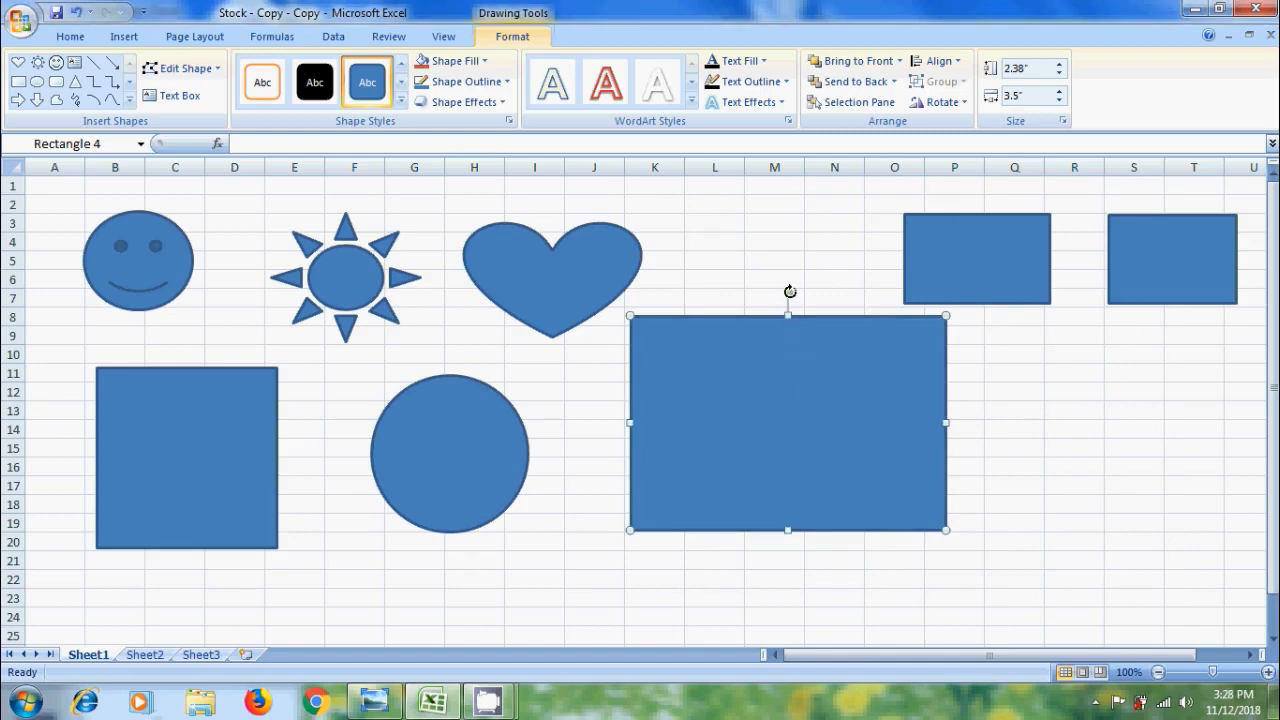
mouse_move(790, 291)
left_mouse_down()
mouse_move(854, 343)
mouse_move(857, 322)
mouse_move(788, 294)
left_mouse_up()
Step: Add the text "itbird143" inside the large rectangle and the circle, and shift both shapes down and to the right
type("itbird143")
left_click(425, 476)
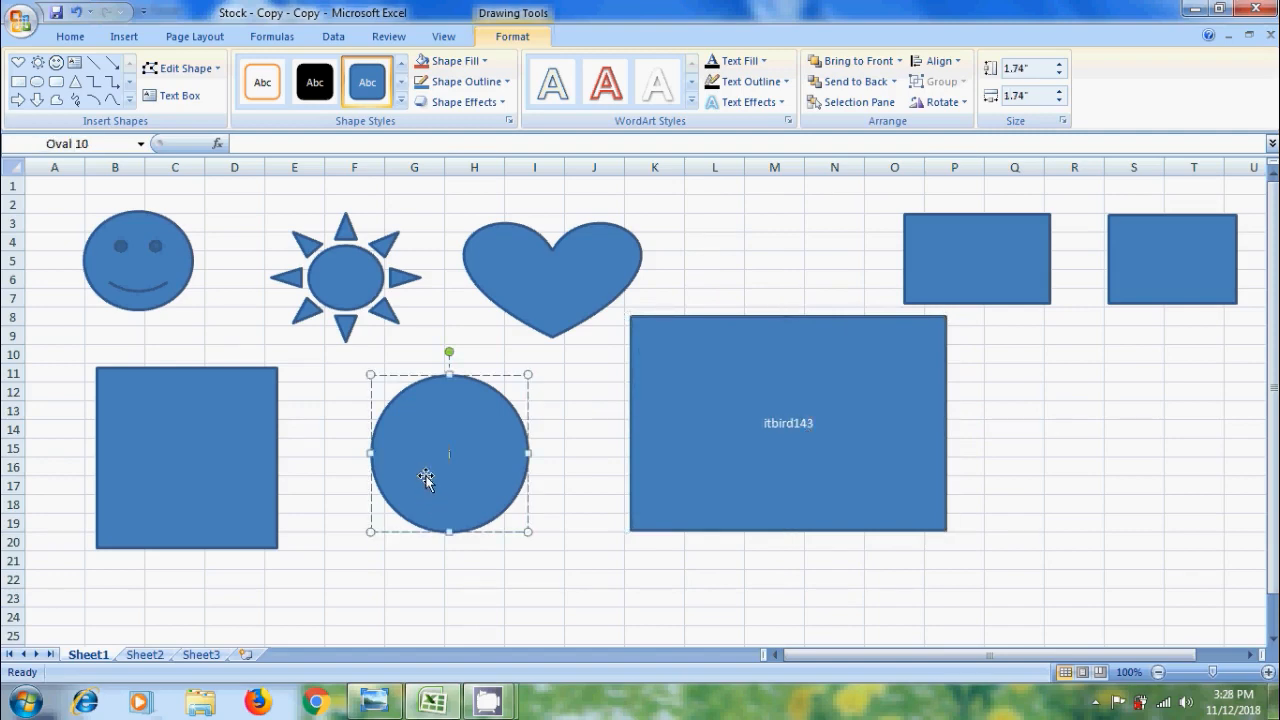
type("itbird143")
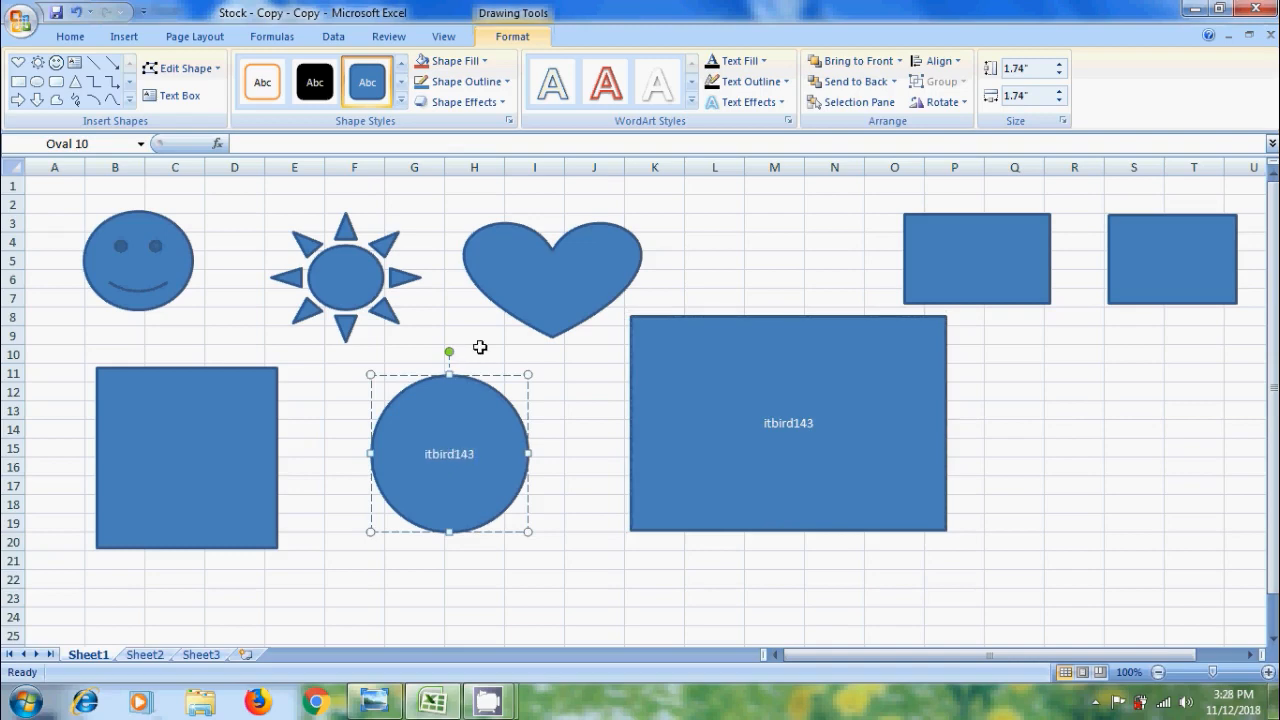
left_click_drag(775, 412, 925, 458)
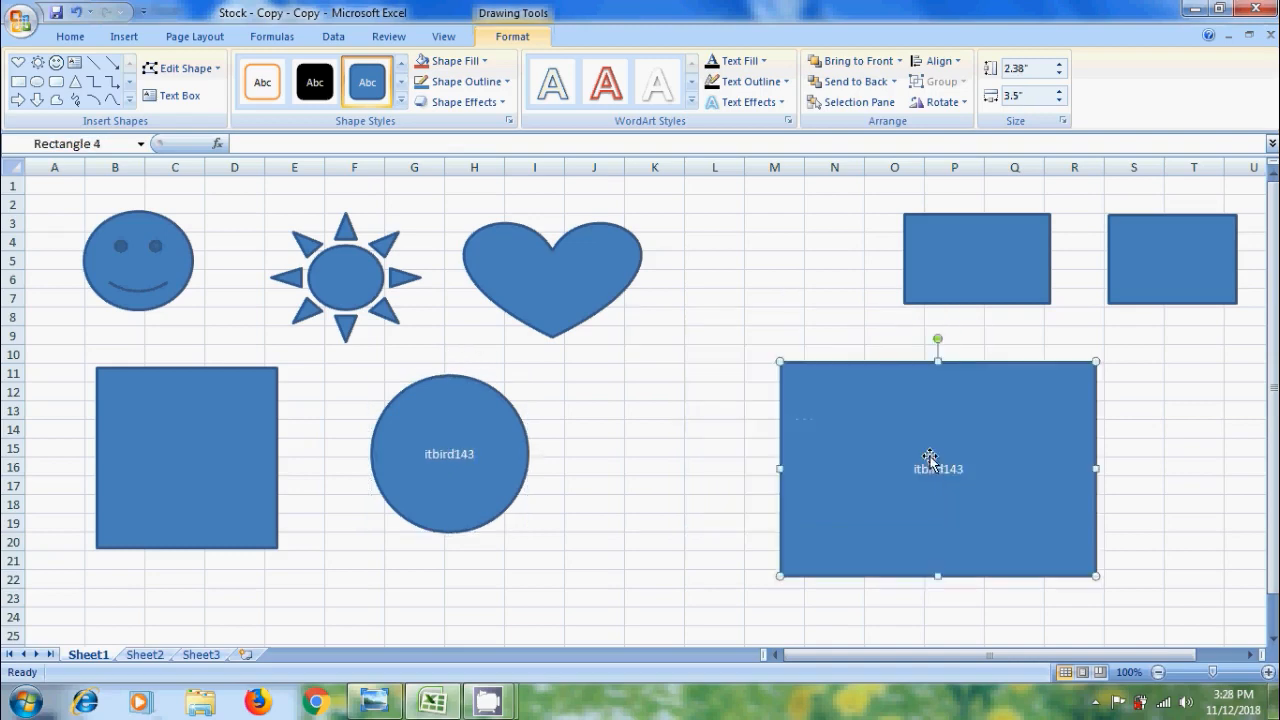
left_click_drag(494, 477, 581, 519)
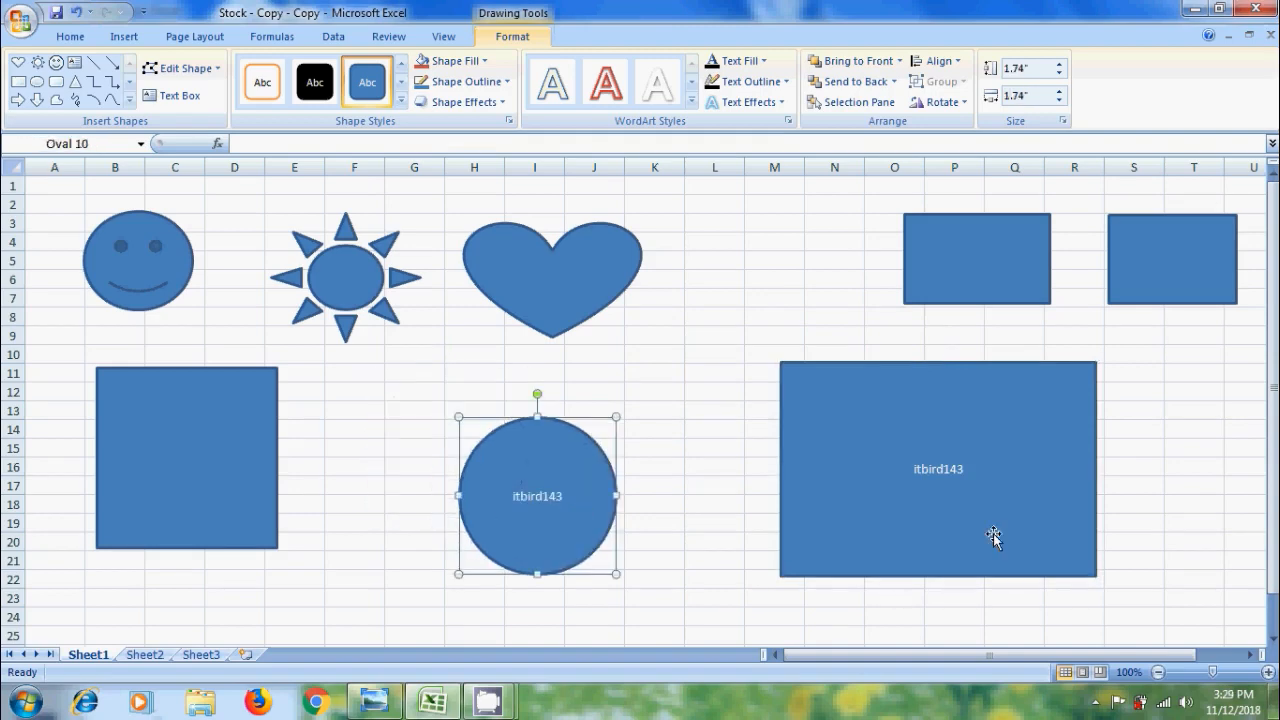
Step: Apply the four-diamond bullet style to the text in the large rectangle
left_click(966, 470)
double_click(955, 470)
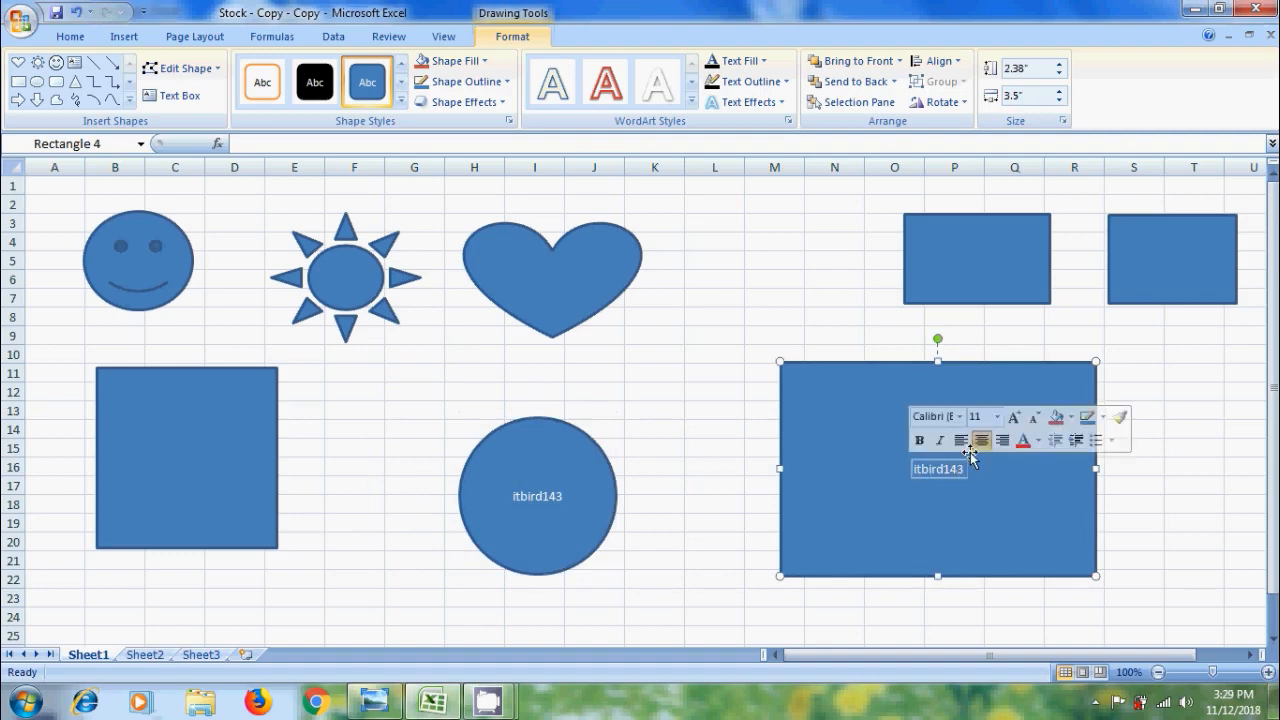
left_click(1113, 441)
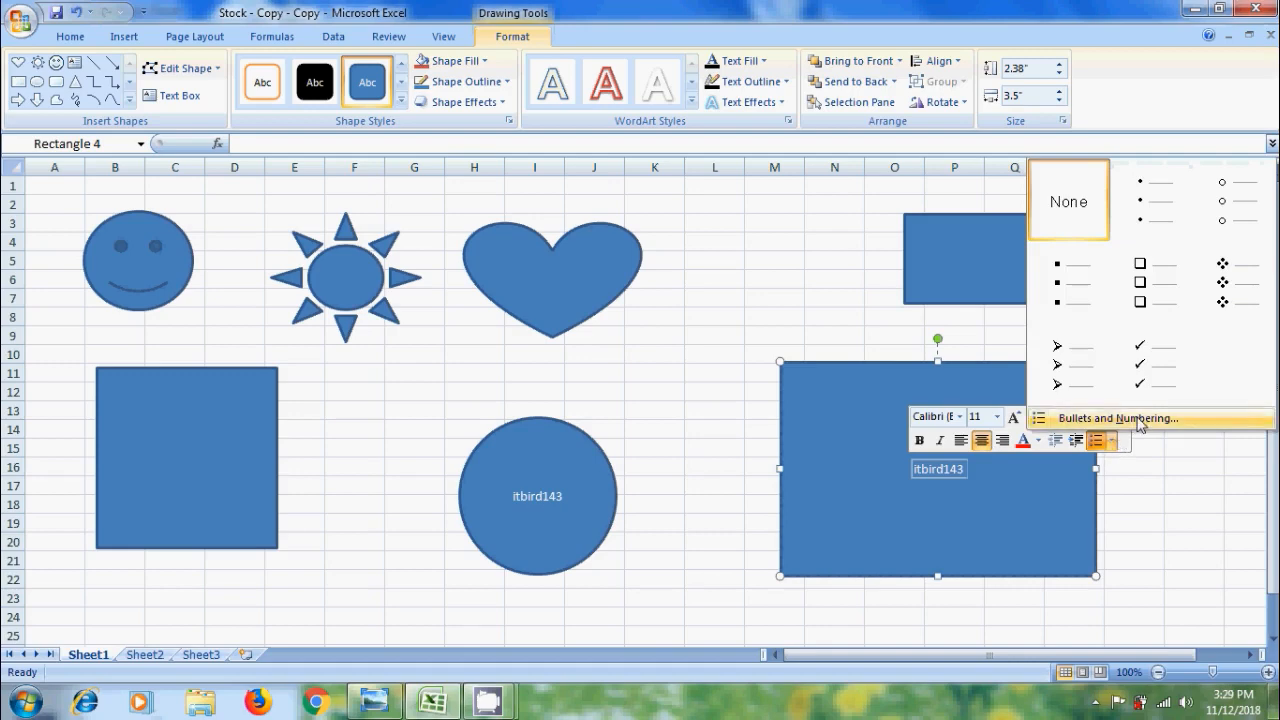
left_click(1139, 420)
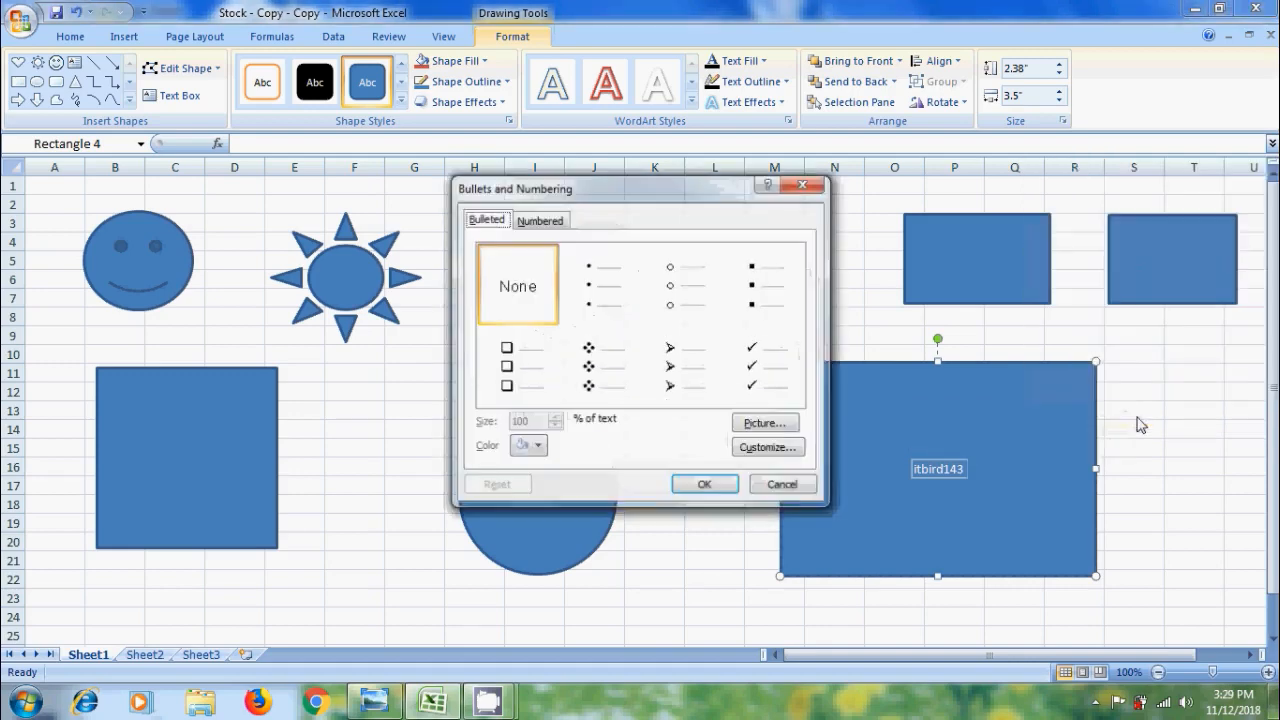
left_click(557, 223)
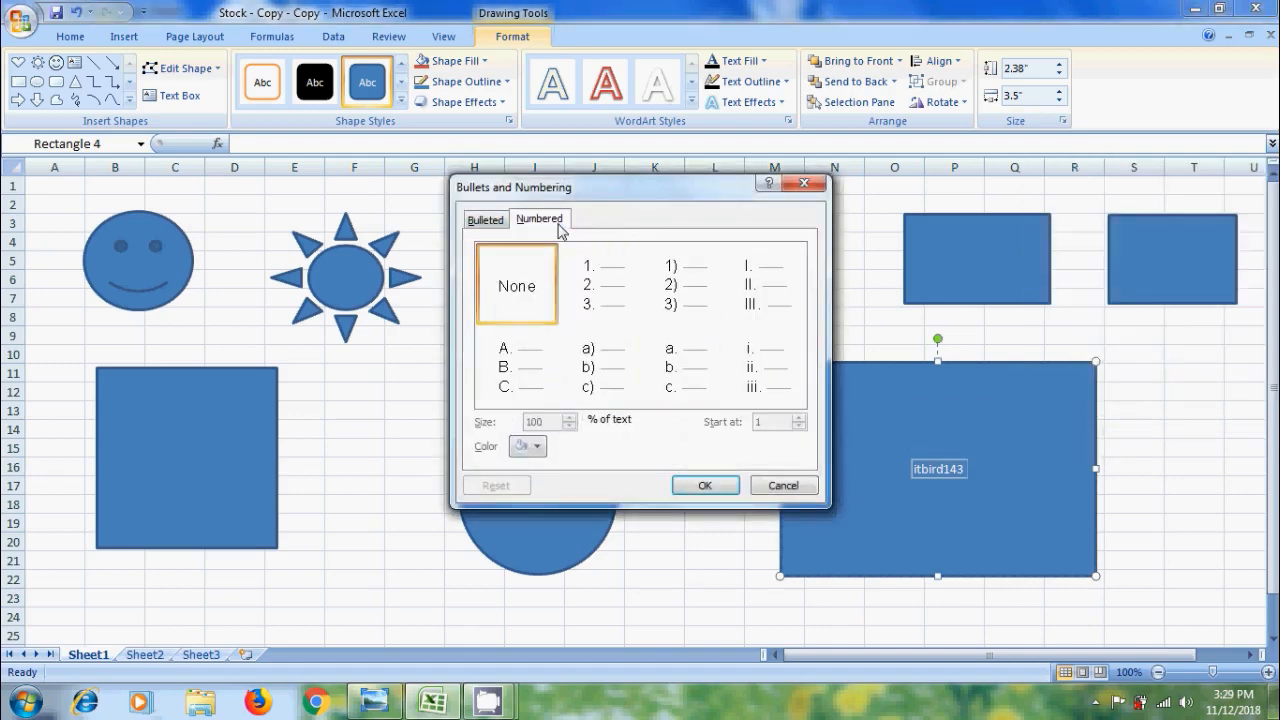
left_click(487, 222)
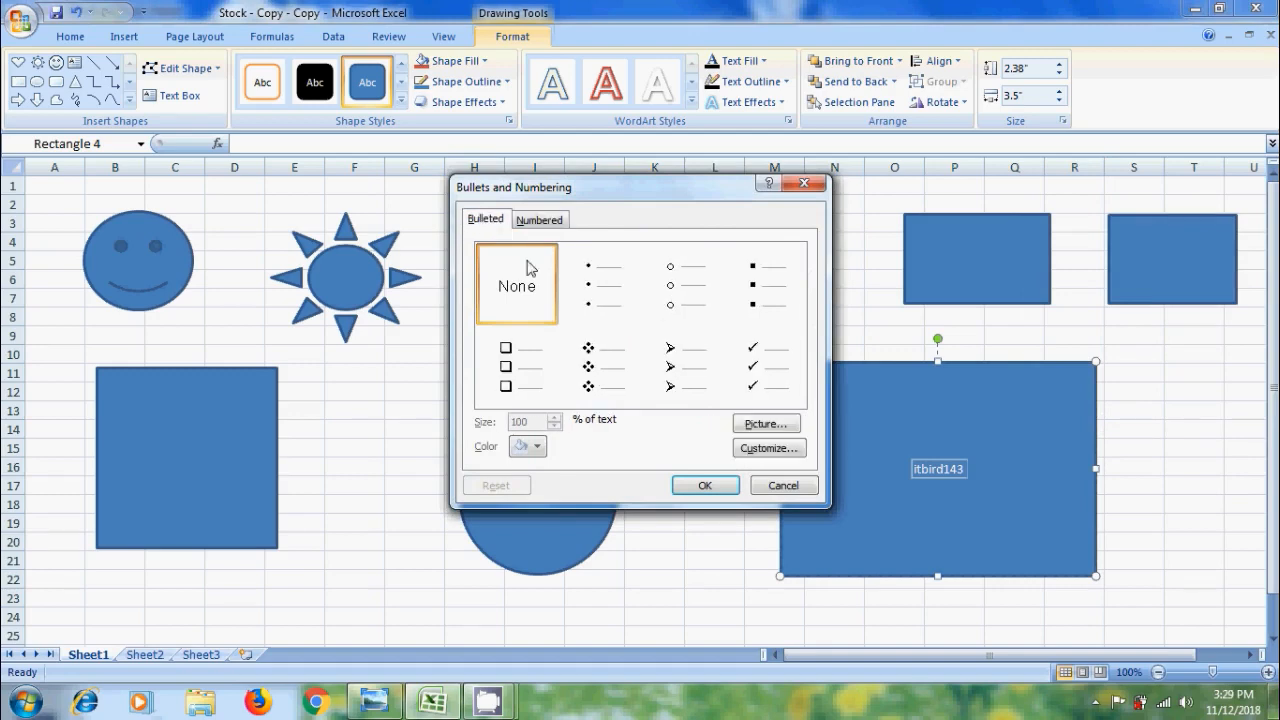
left_click(597, 362)
left_click(722, 487)
Step: Apply the "1. 2. 3." numbering style to the text in the circle
left_click(520, 496)
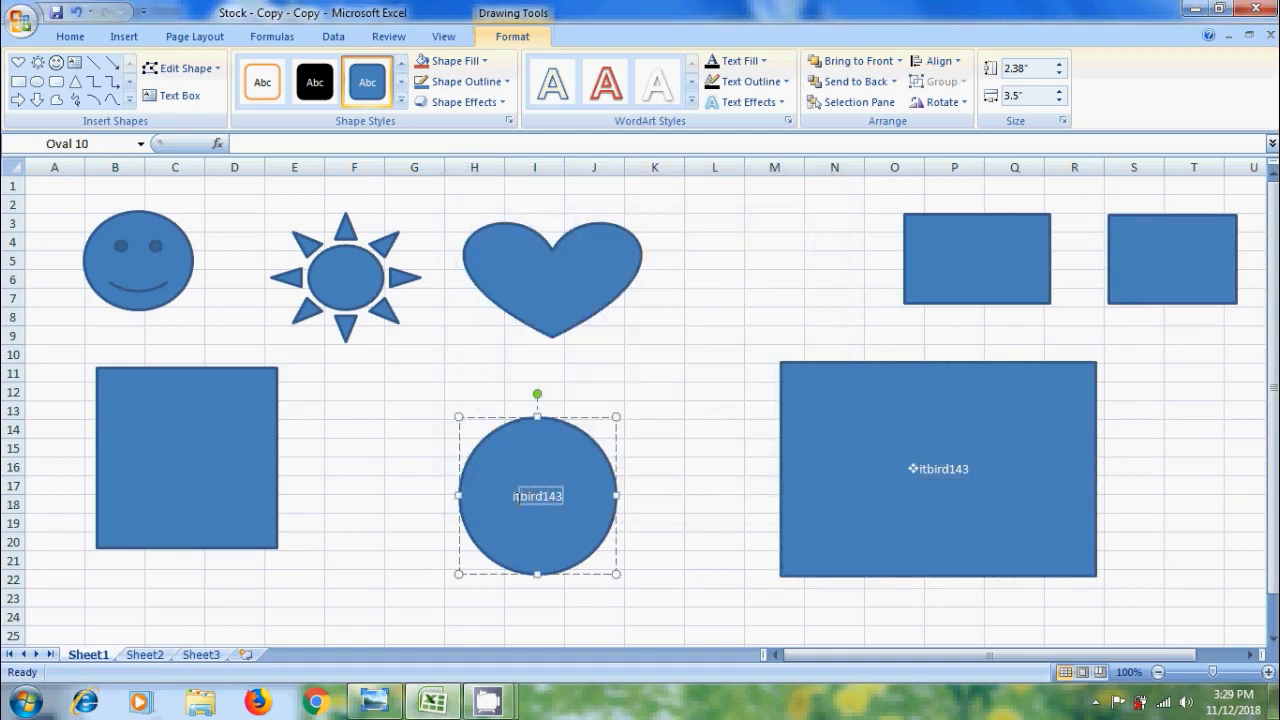
left_click_drag(516, 497, 566, 497)
left_click(713, 477)
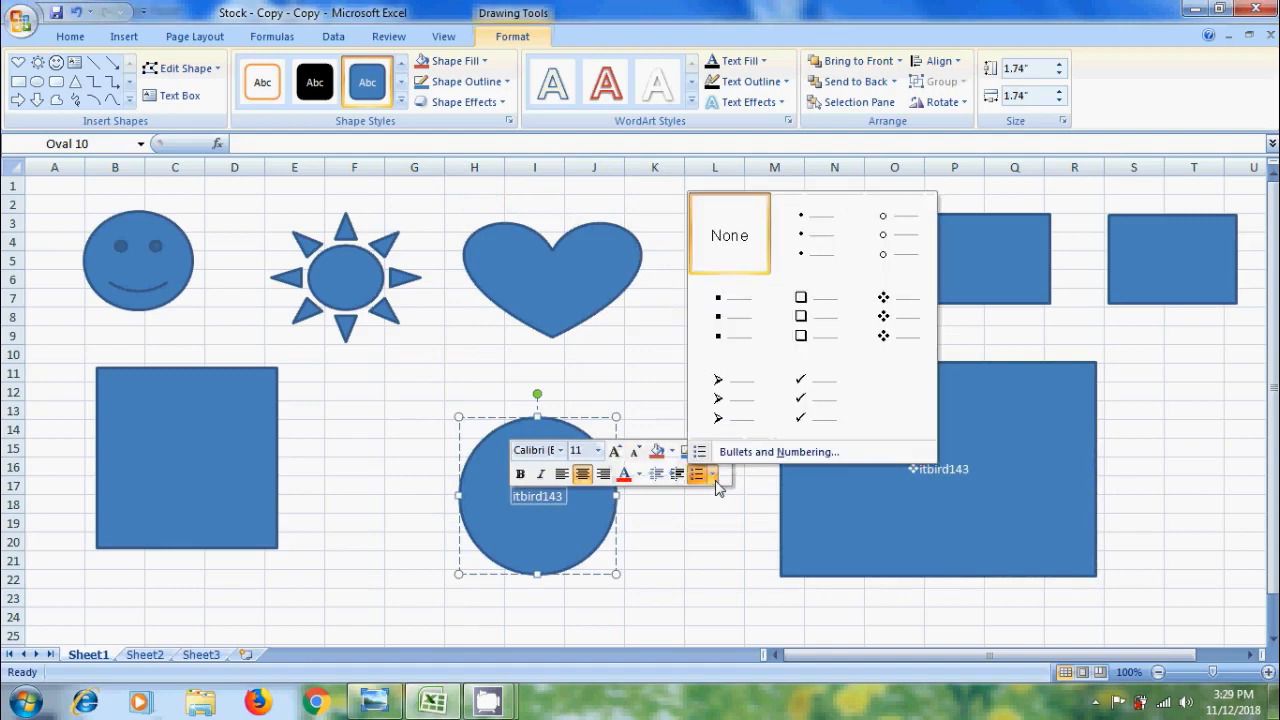
left_click(750, 452)
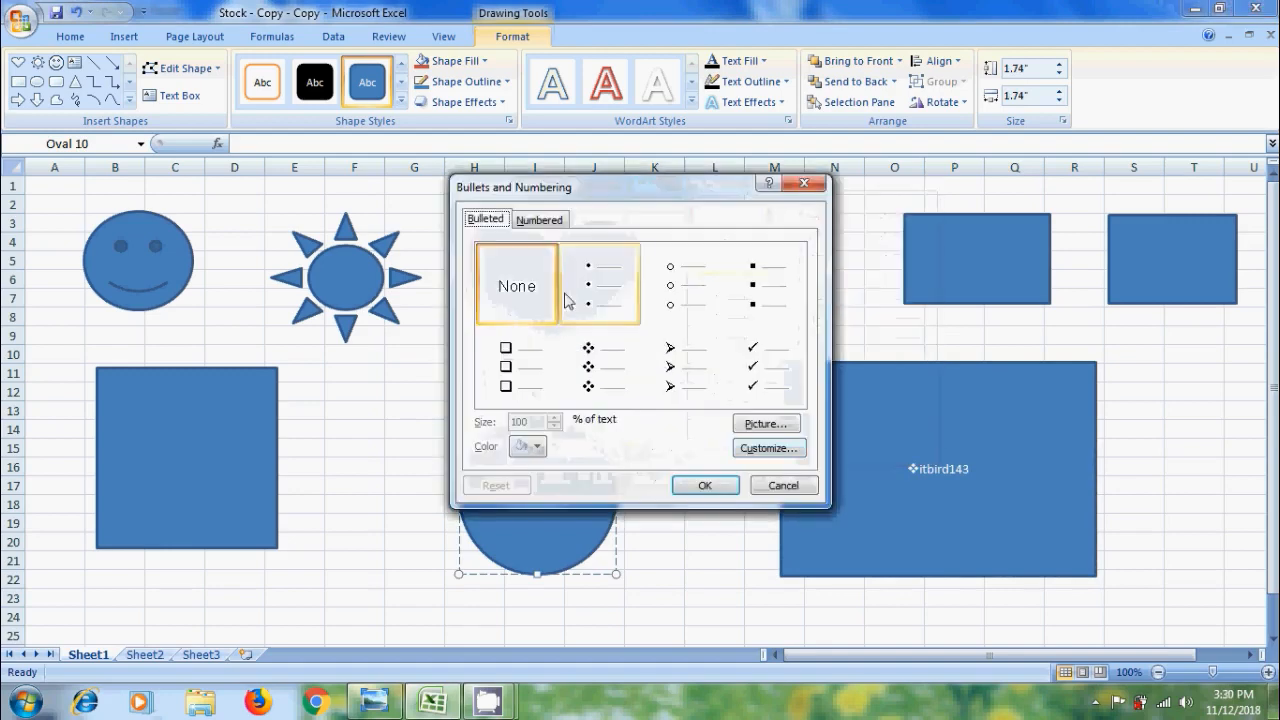
left_click(557, 221)
left_click(588, 276)
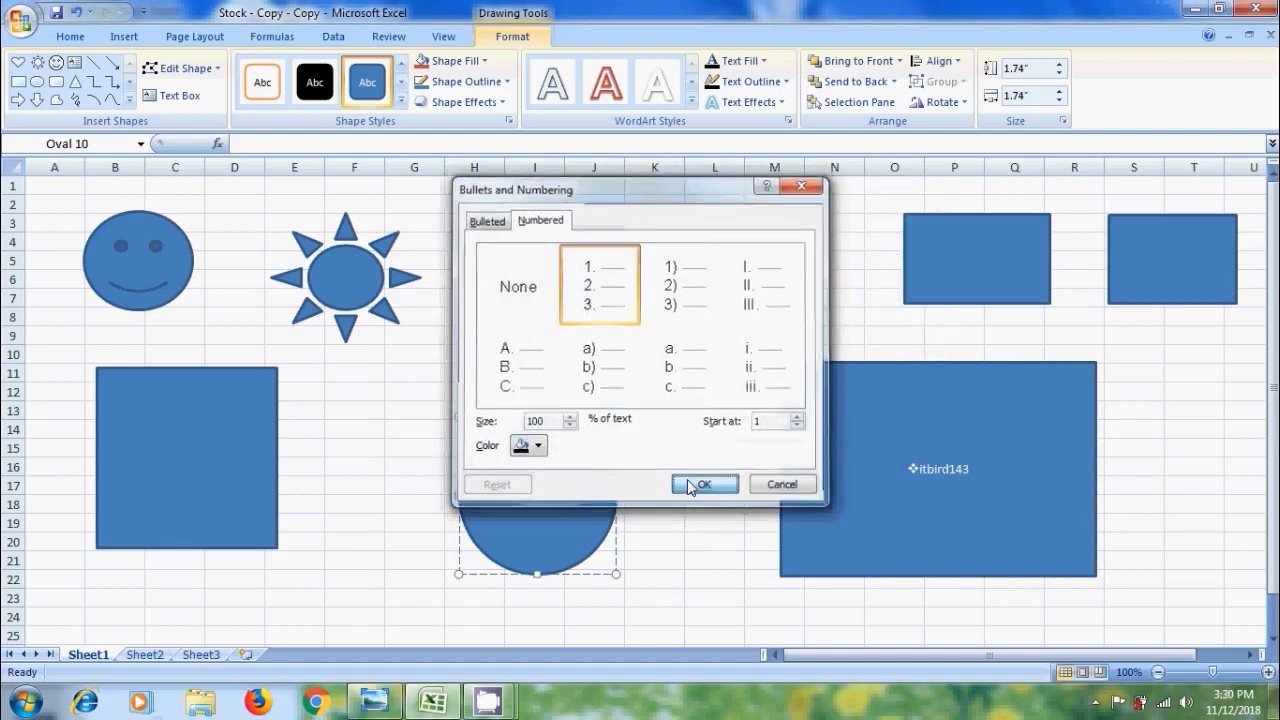
left_click(701, 485)
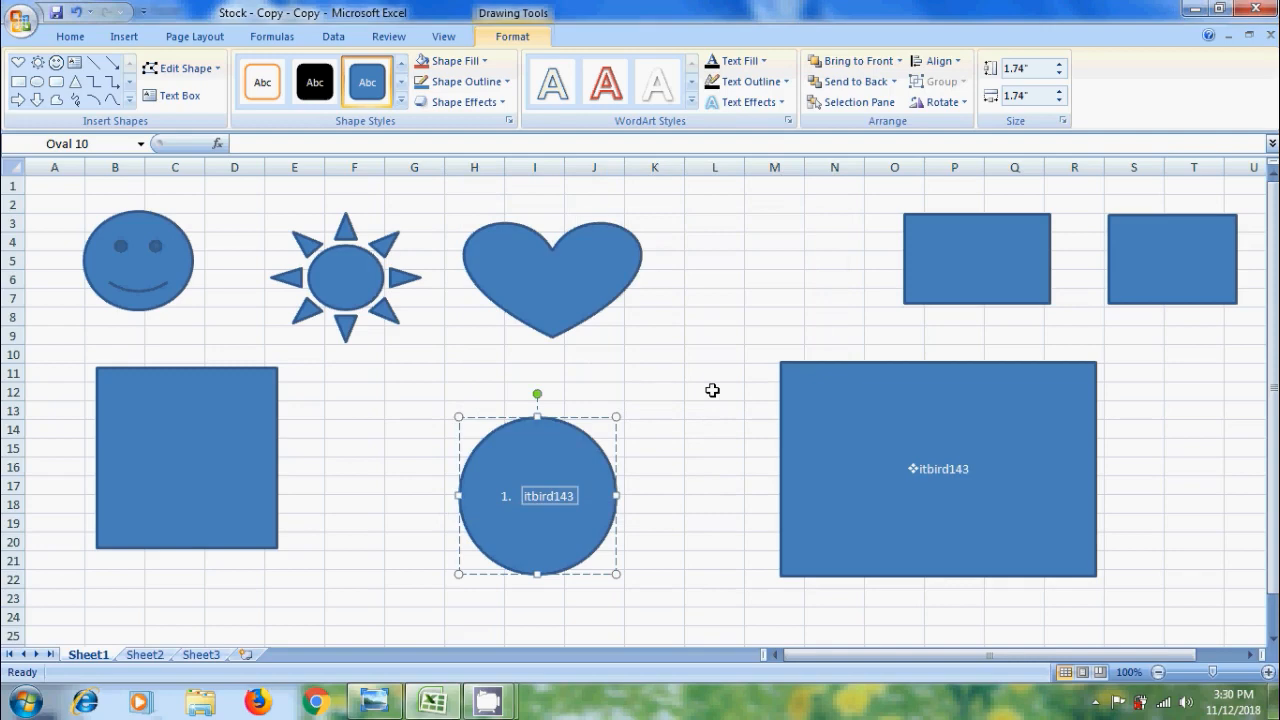
Step: Draw a straight diagonal line between the heart and the upper rectangles, from about cell K2 to N7
left_click(128, 42)
left_click(208, 80)
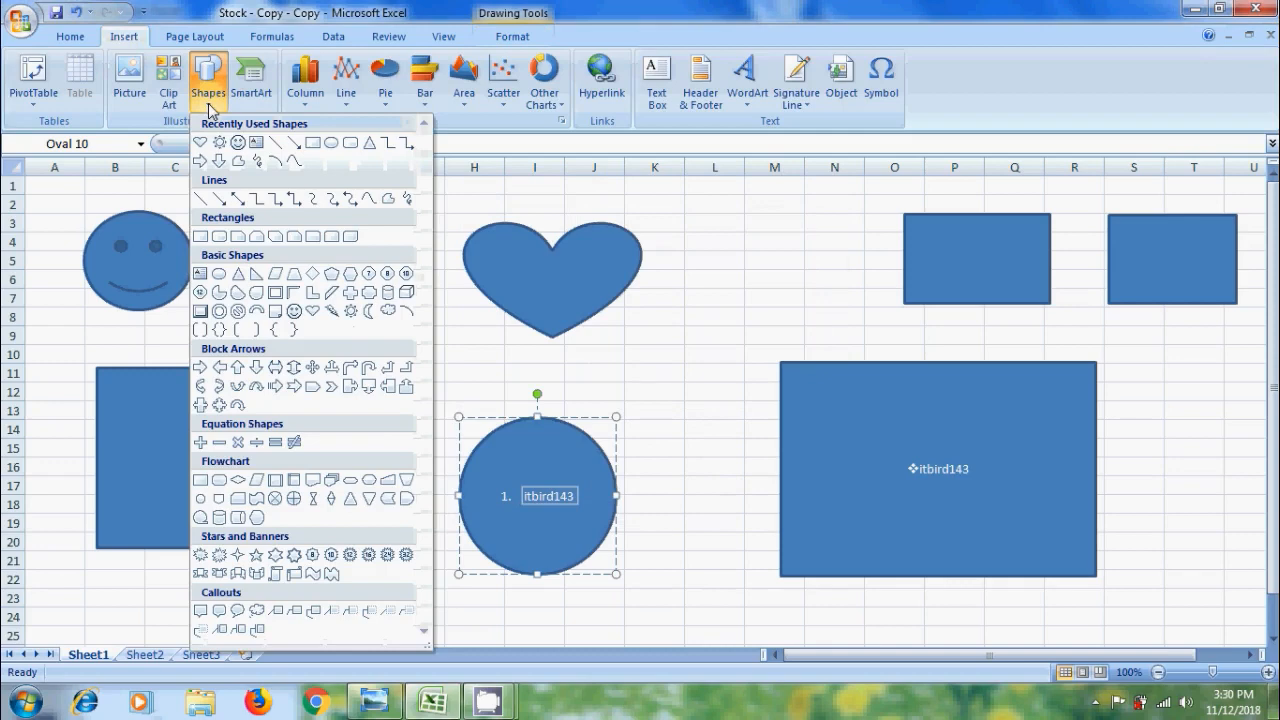
left_click(200, 198)
left_click_drag(661, 207, 818, 302)
Step: Draw a diagonal arrow about 1.05" high and 1.41" wide below the straight line, pointing toward the large rectangle
left_click(210, 90)
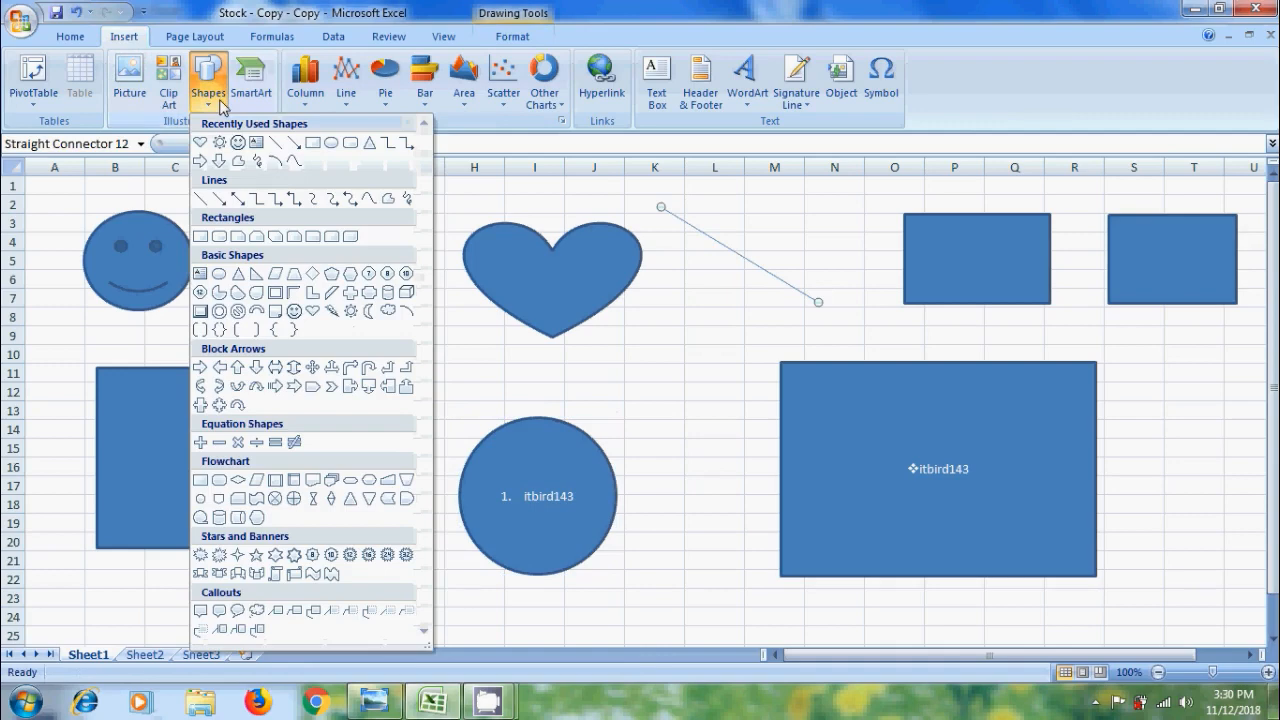
left_click(201, 198)
left_click_drag(624, 323, 751, 418)
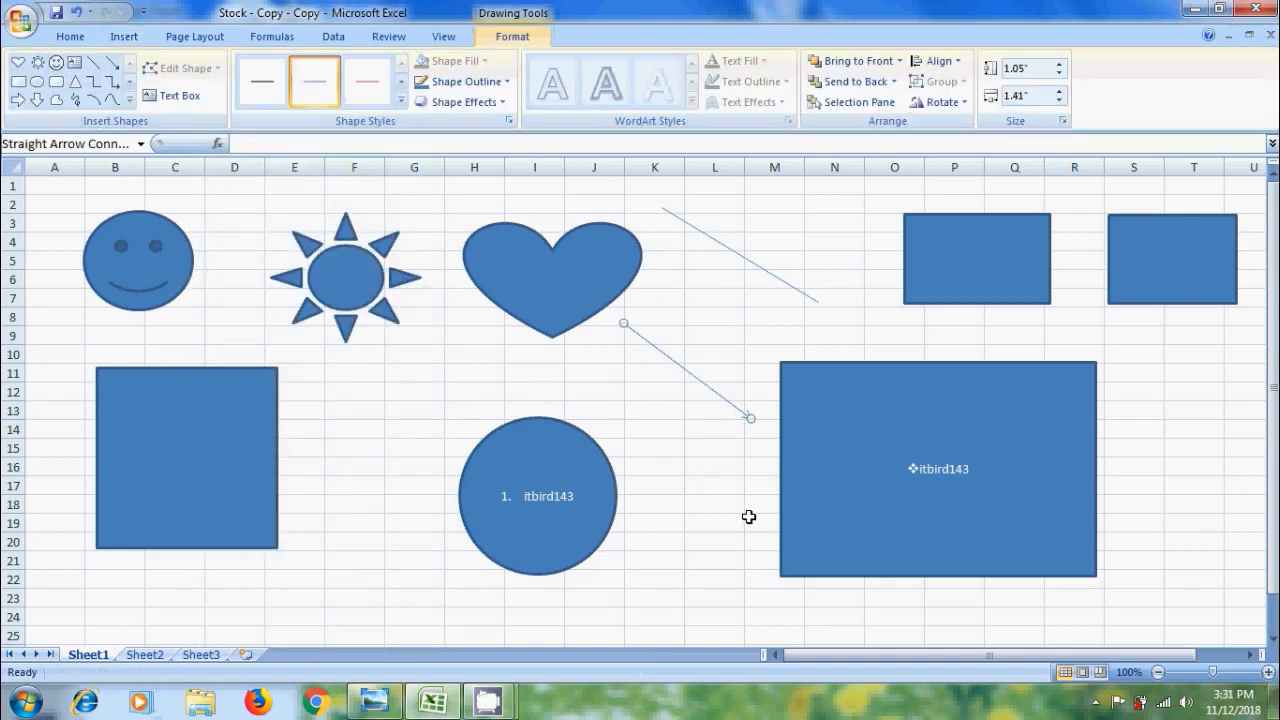
Step: Draw an elbow arrow connector from the circle's right connection point to the left connection point of the large rectangle
left_click(124, 36)
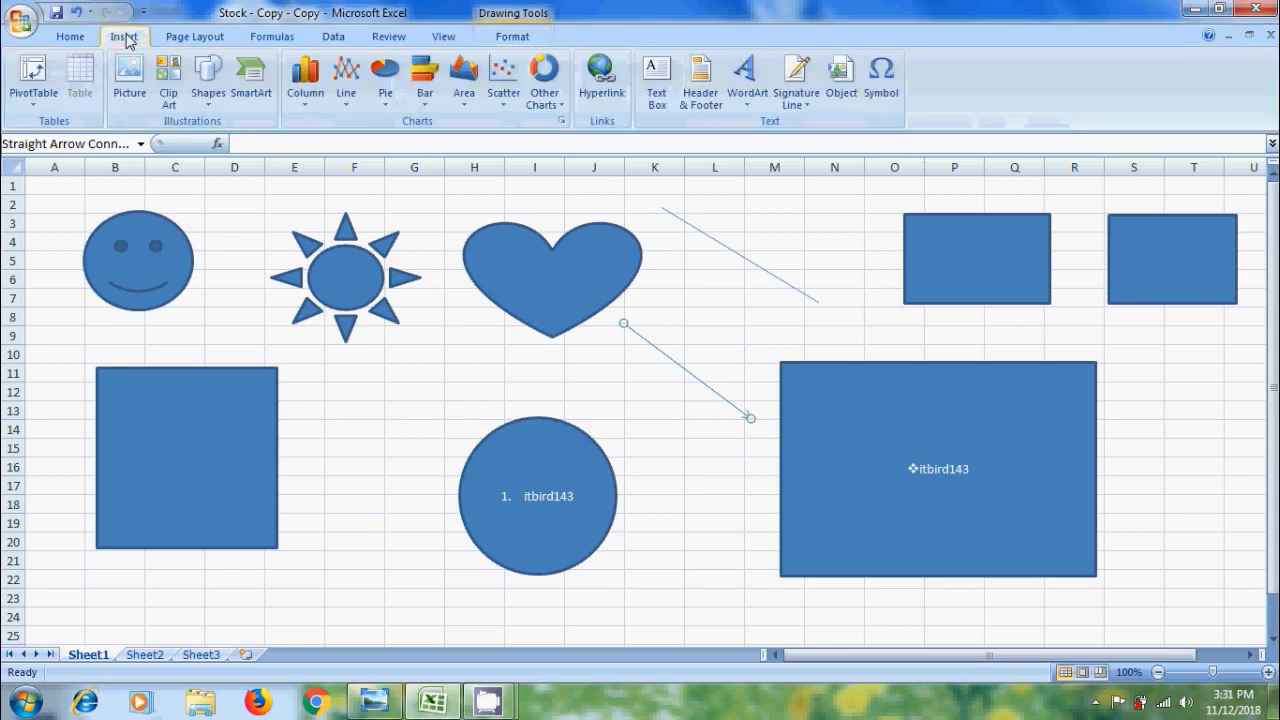
left_click(208, 85)
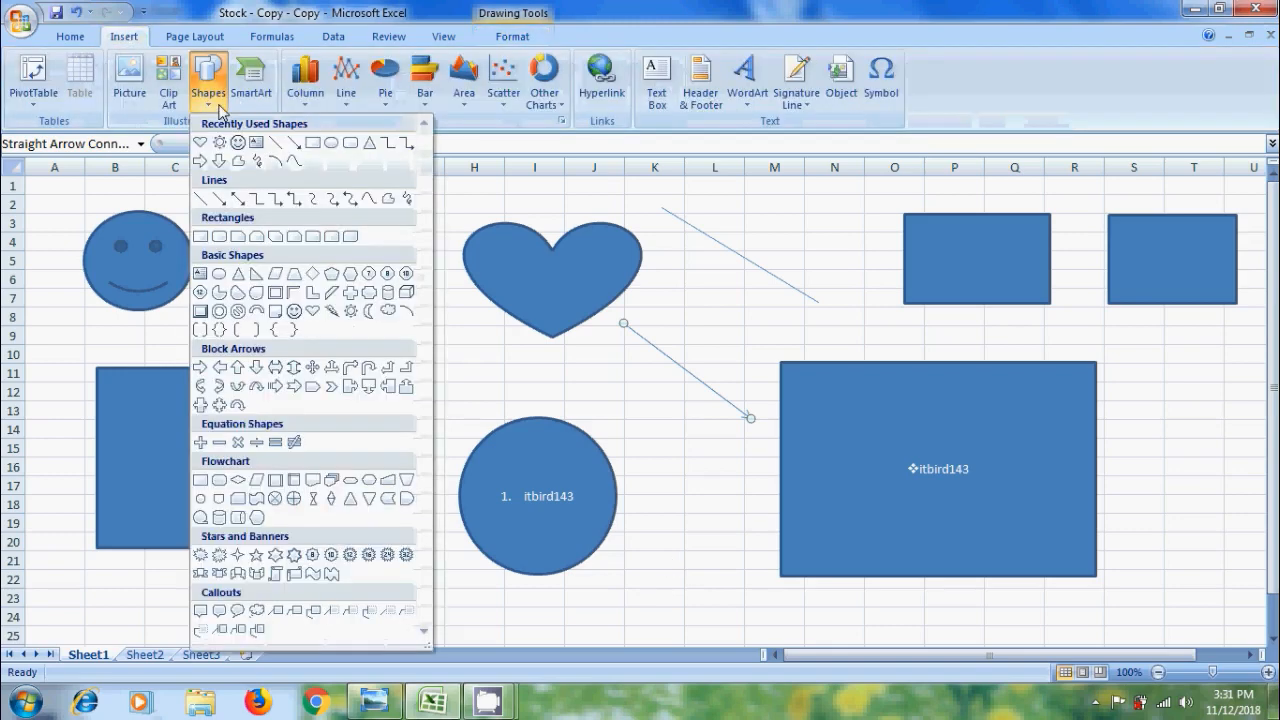
left_click(278, 201)
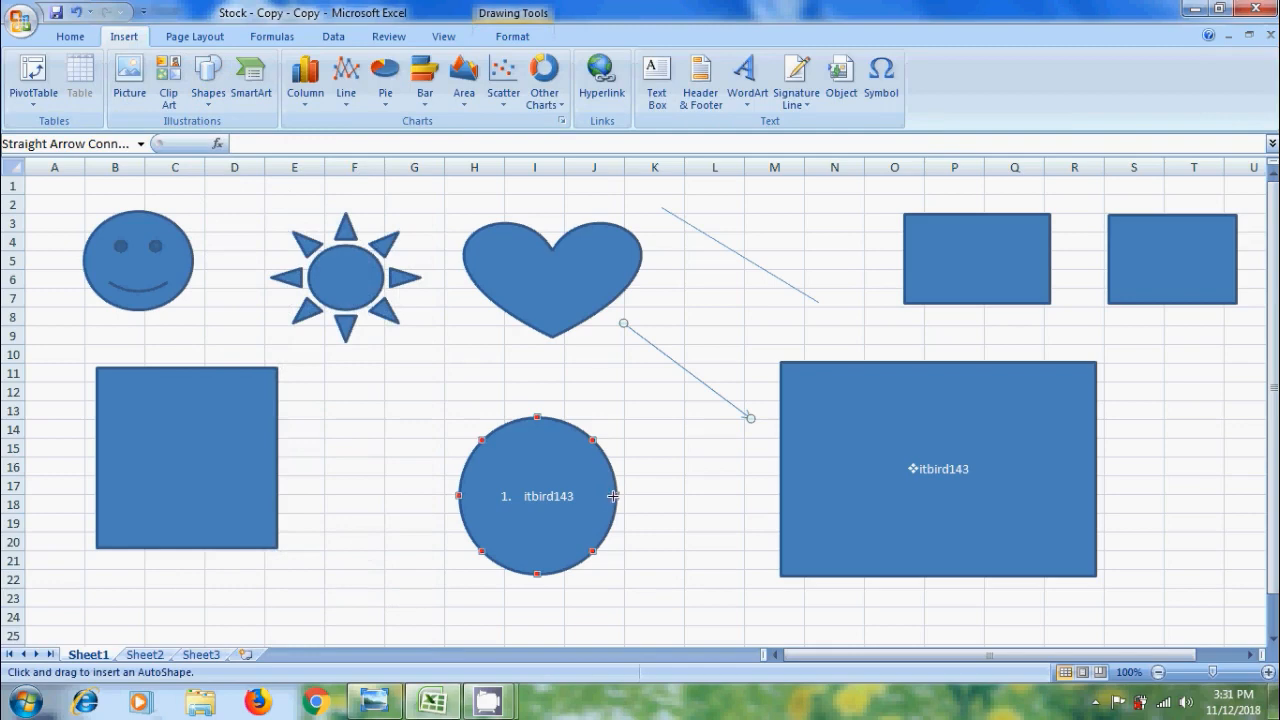
key("Escape")
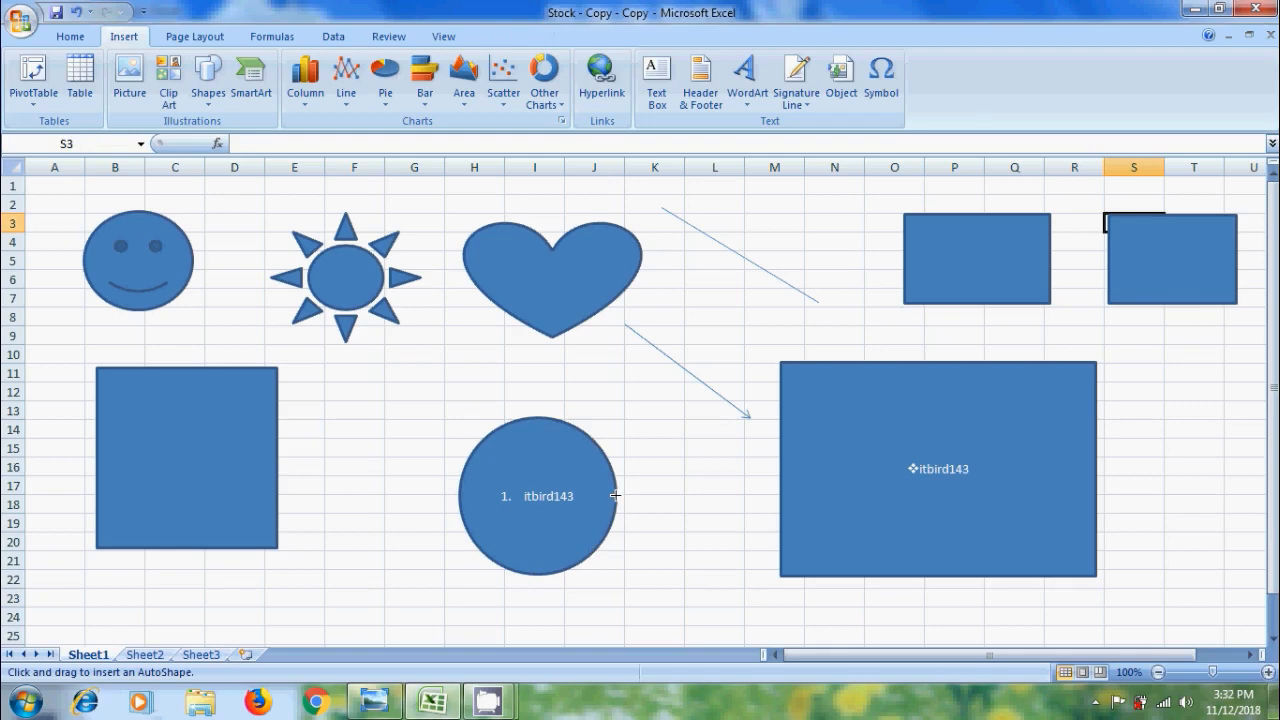
mouse_move(615, 496)
left_mouse_down()
mouse_move(683, 509)
mouse_move(771, 486)
mouse_move(780, 469)
left_mouse_up()
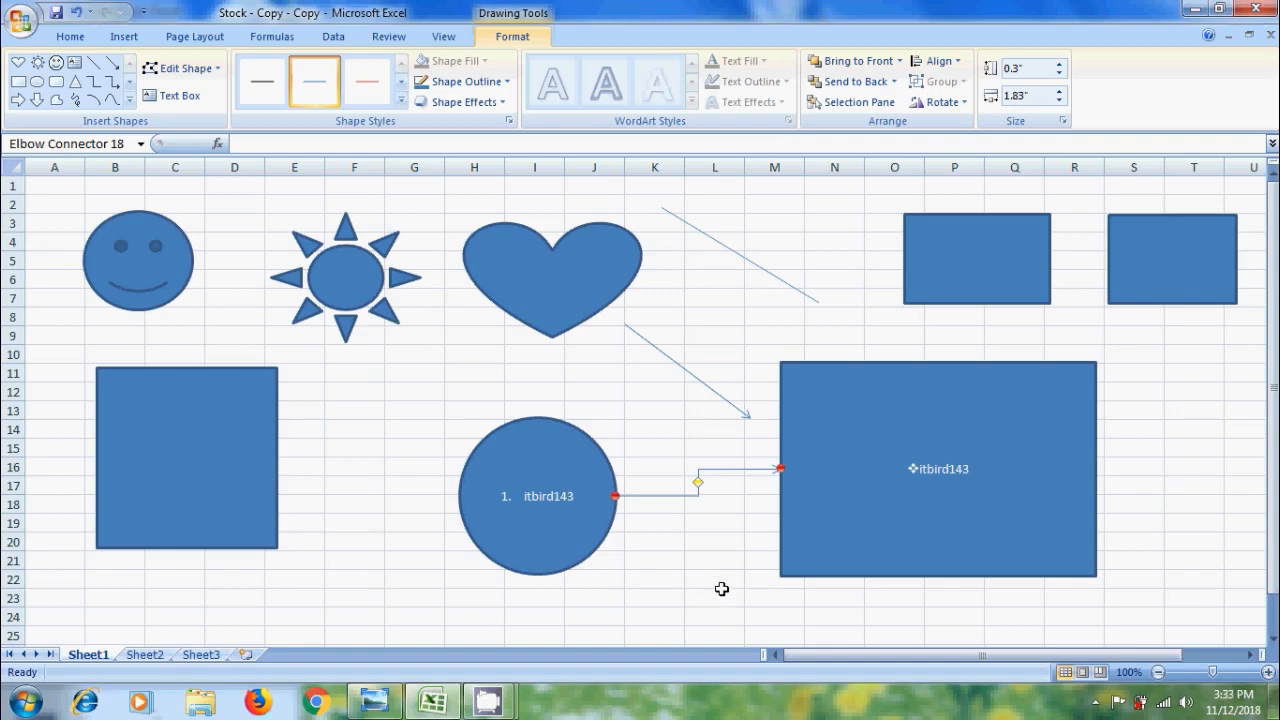
Step: Draw an open five-point freeform line between the square and the circle, from about cell E11 round to E15
left_click(124, 37)
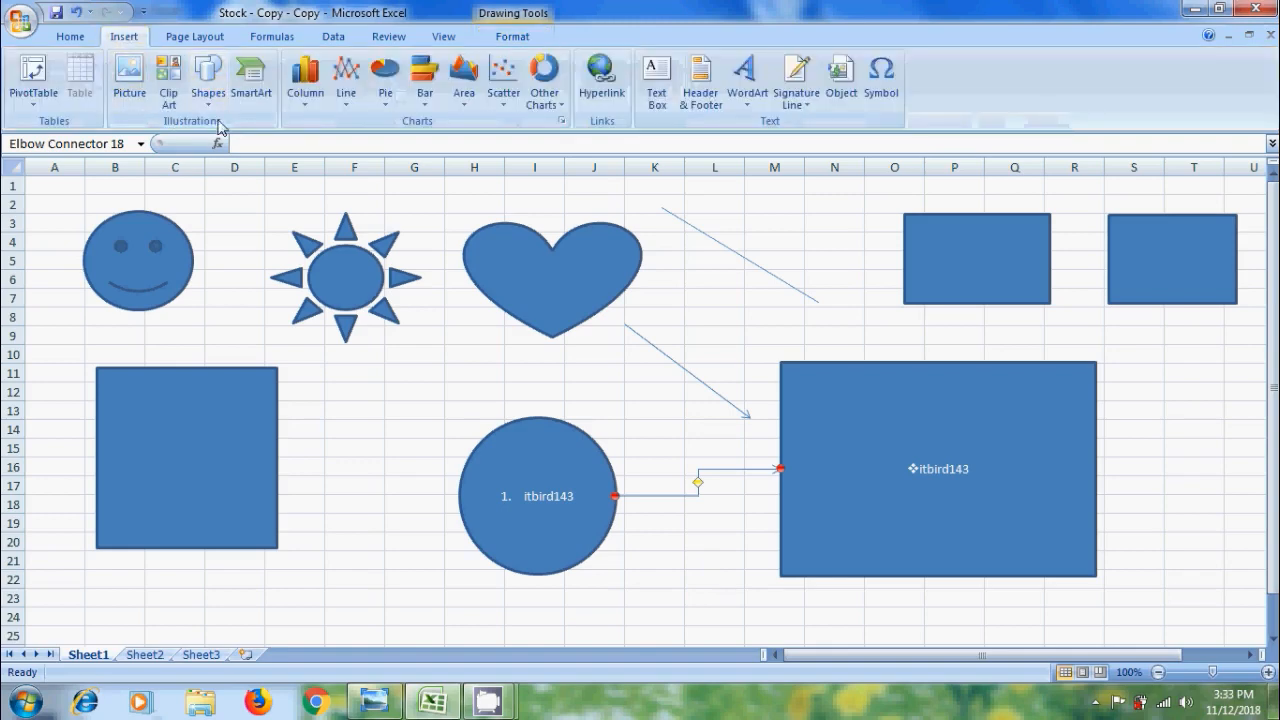
left_click(208, 90)
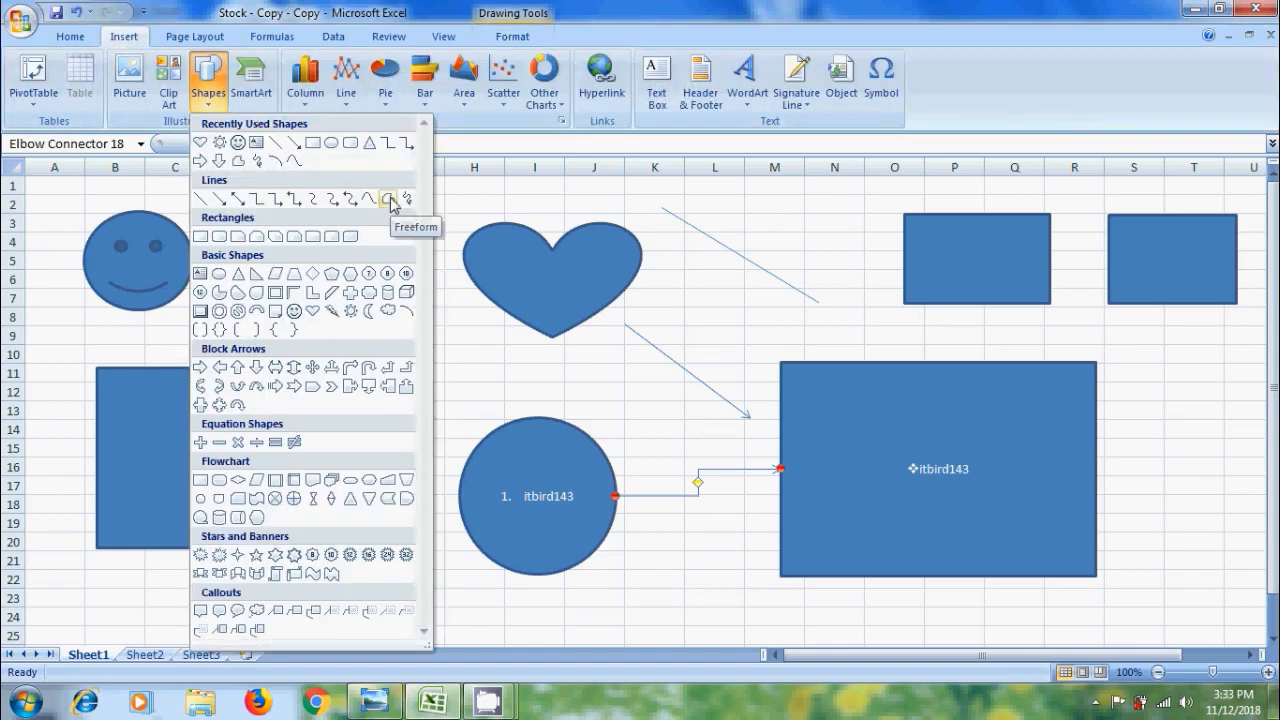
left_click(389, 199)
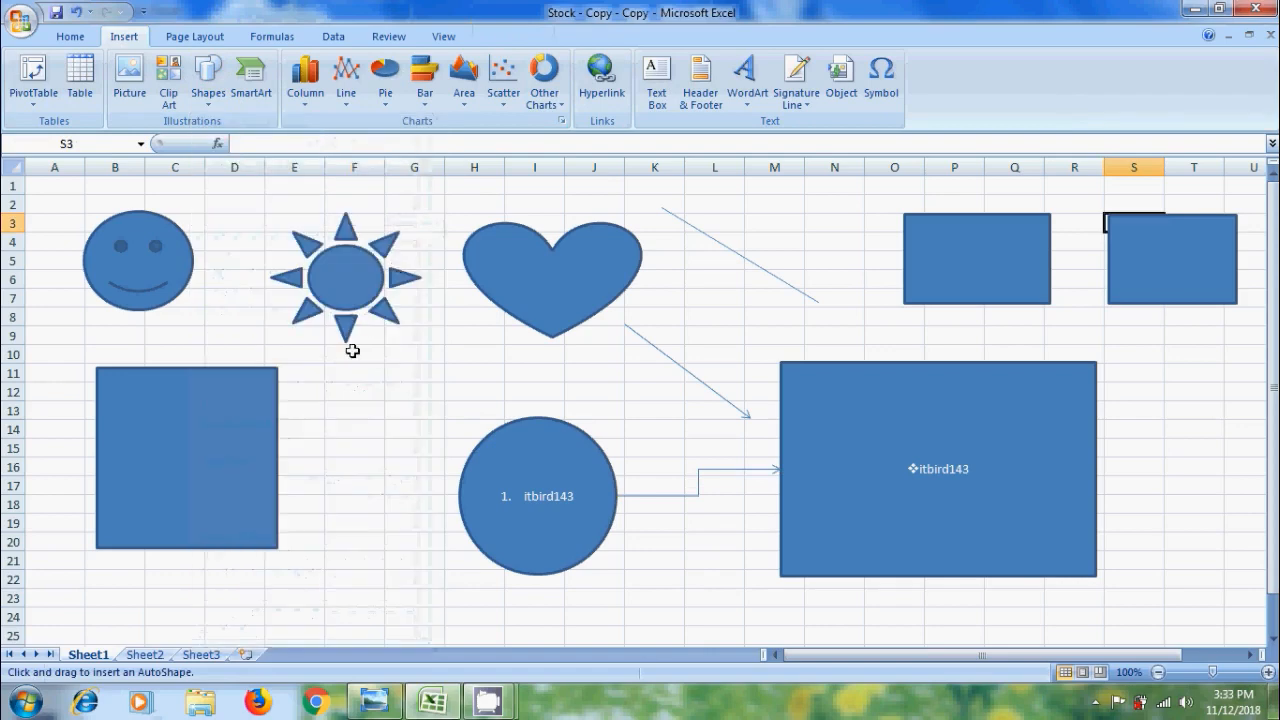
left_click(305, 371)
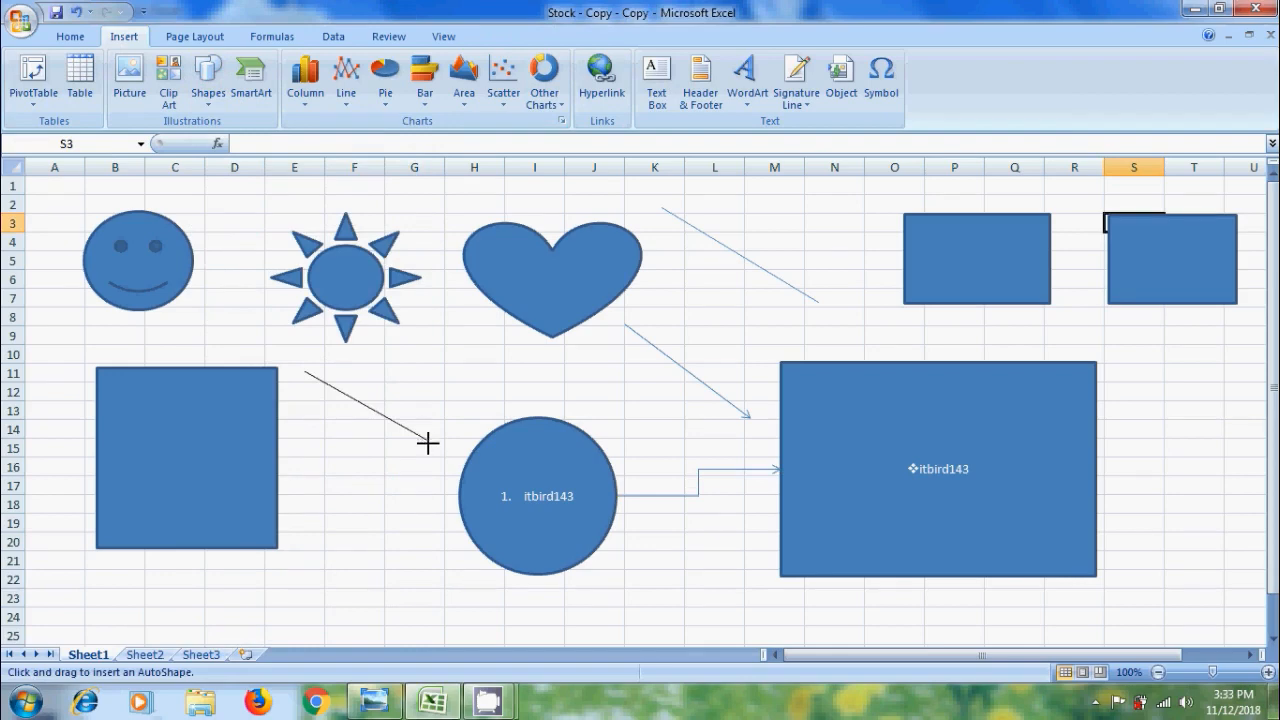
left_click(427, 440)
left_click(376, 497)
left_click(307, 491)
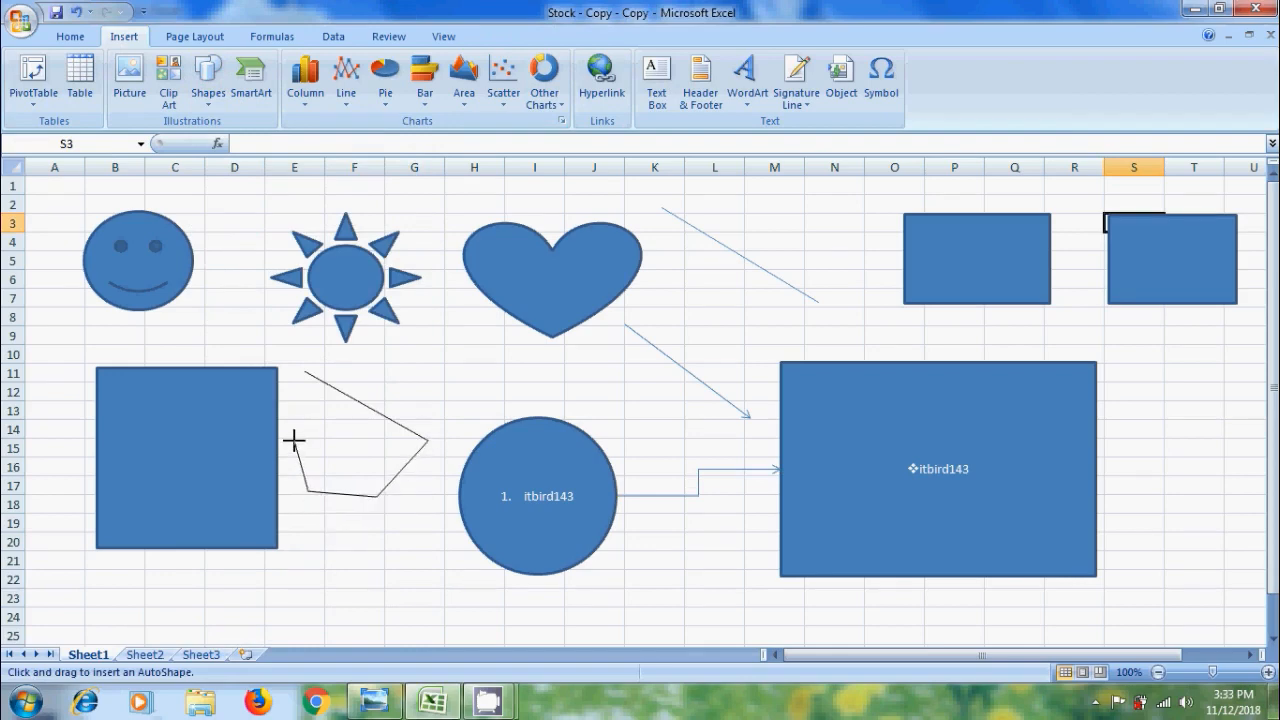
double_click(294, 440)
left_click(491, 372)
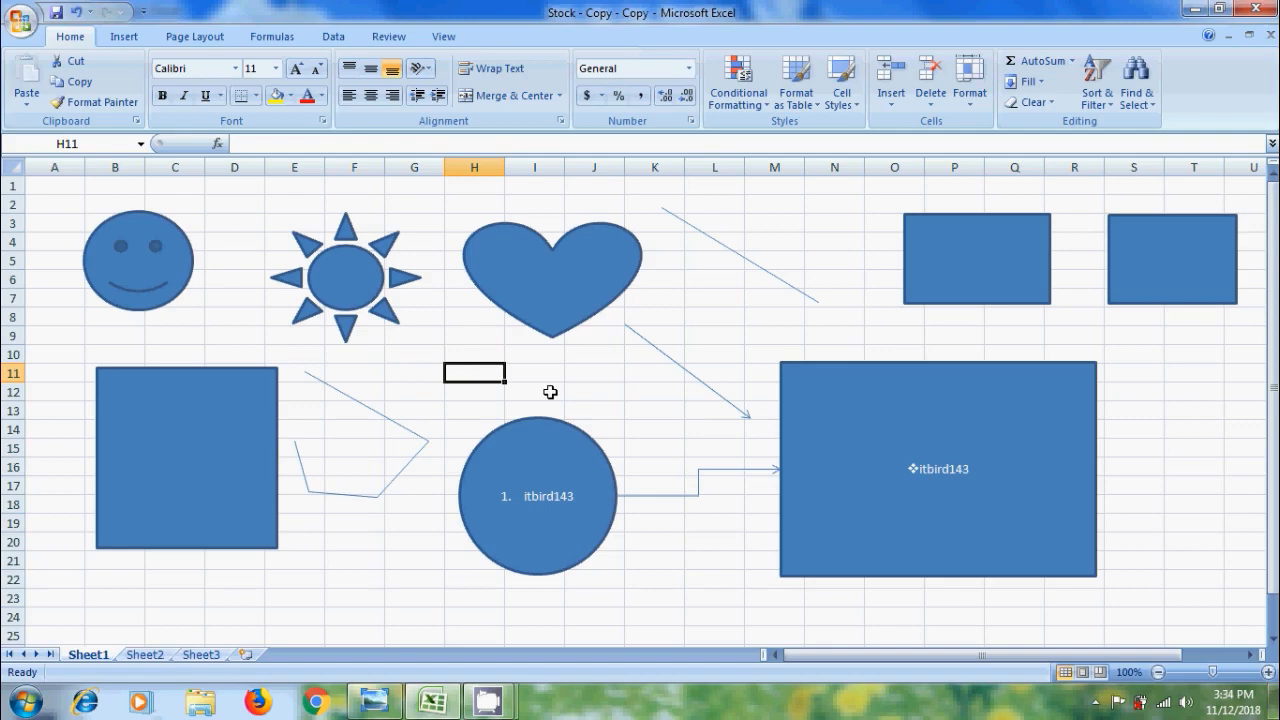
Step: Scribble a closed, curved freehand shape along the large rectangle's right edge, across about columns R to T and rows 10 to 22
left_click(124, 37)
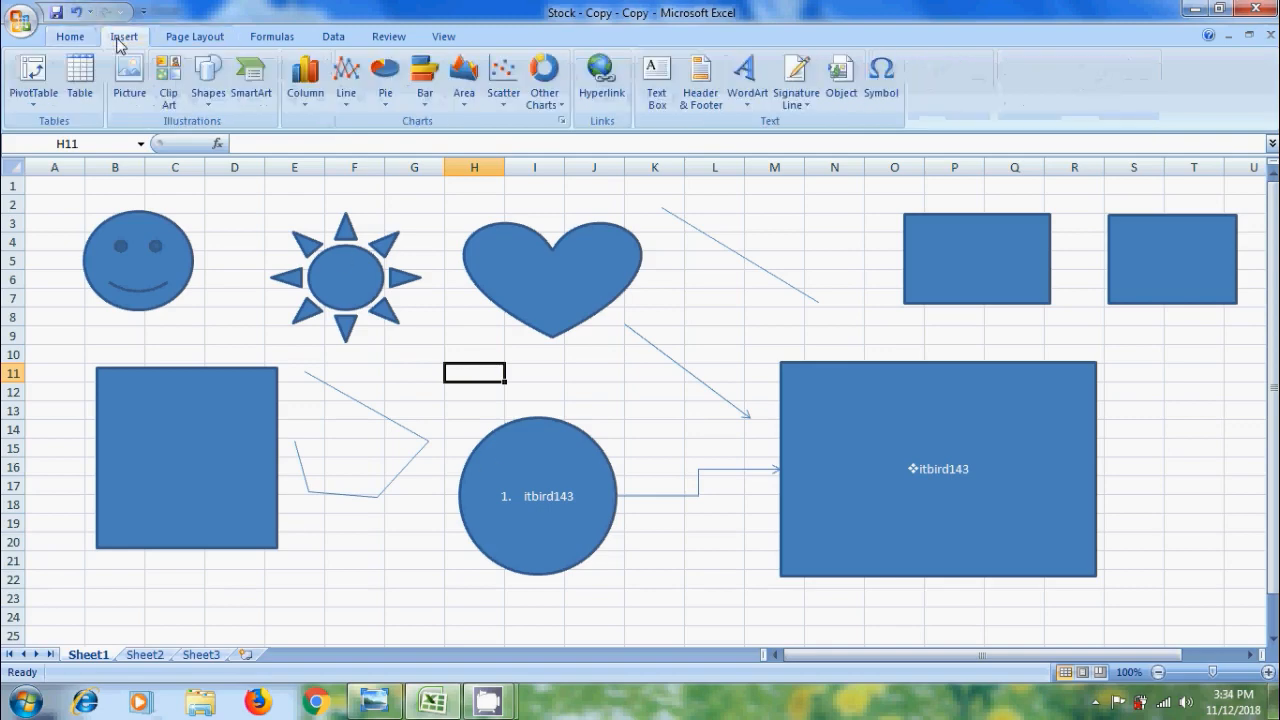
left_click(208, 95)
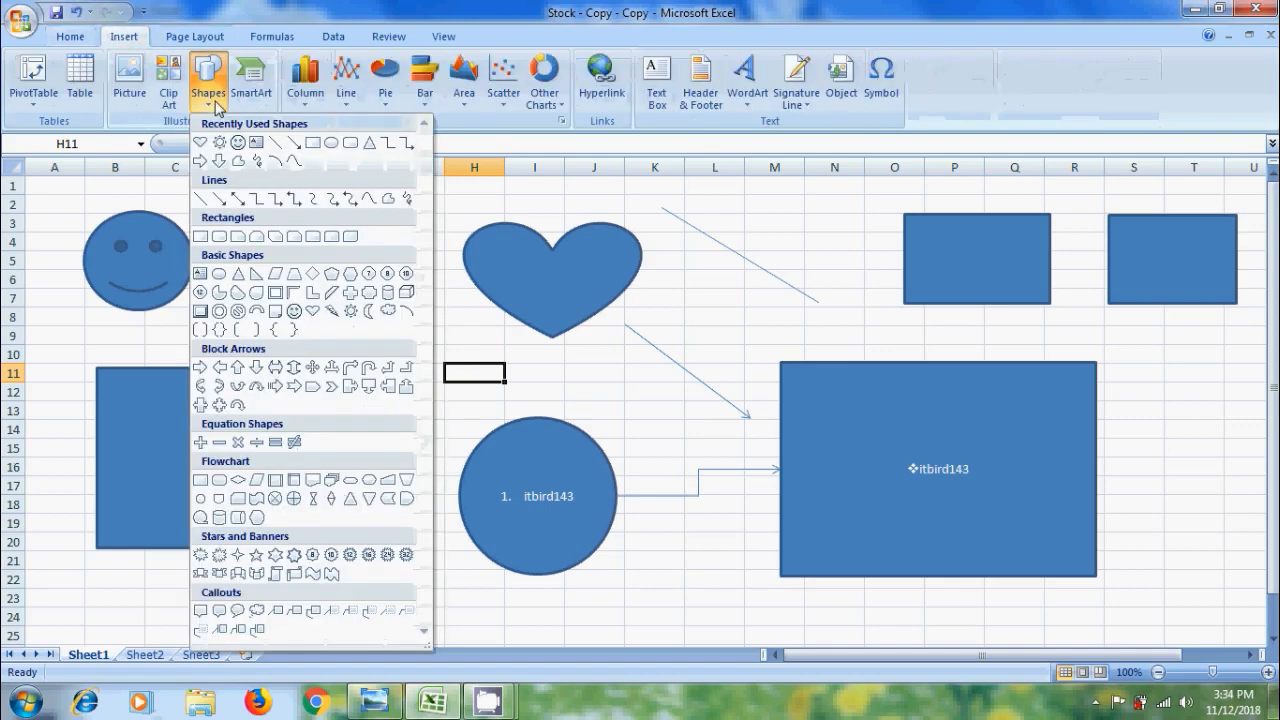
left_click(398, 203)
mouse_move(1134, 353)
left_mouse_down()
mouse_move(1214, 374)
mouse_move(1228, 416)
mouse_move(1137, 472)
mouse_move(1181, 544)
mouse_move(1106, 530)
mouse_move(1098, 436)
mouse_move(1114, 365)
mouse_move(1142, 346)
left_mouse_up()
Step: Change the smiley face into a five-point star
left_click(182, 234)
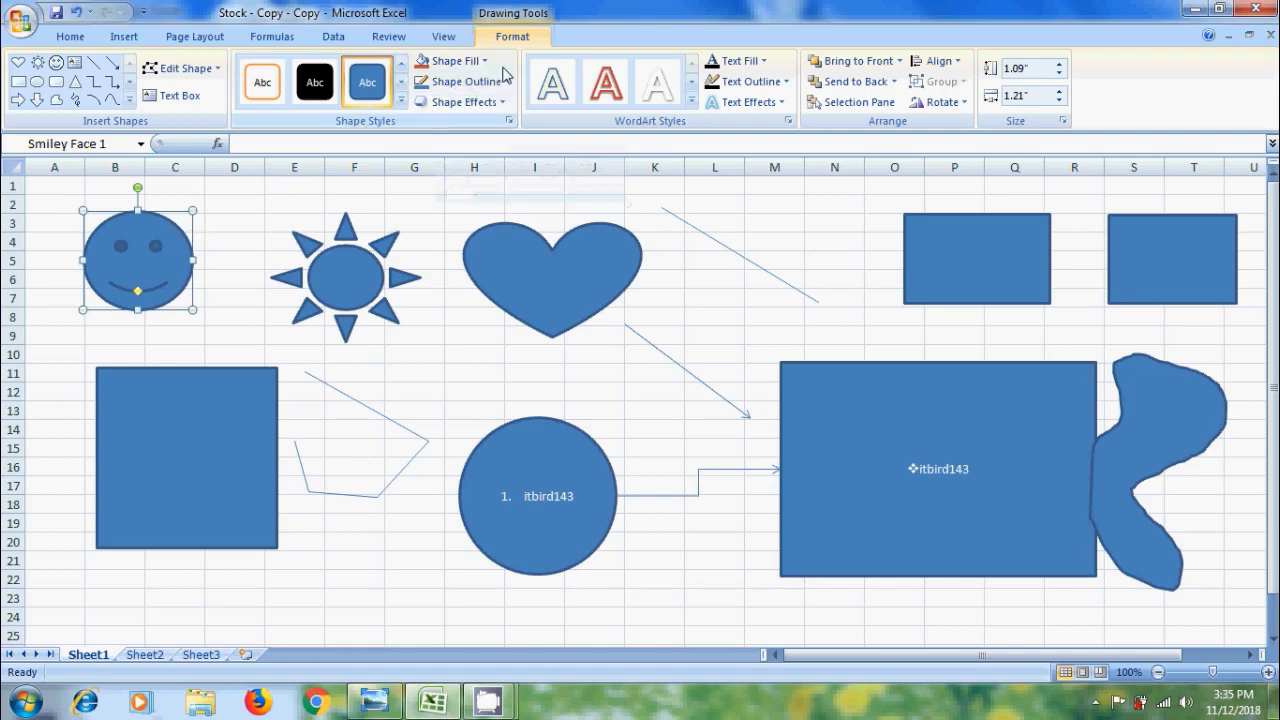
left_click(131, 100)
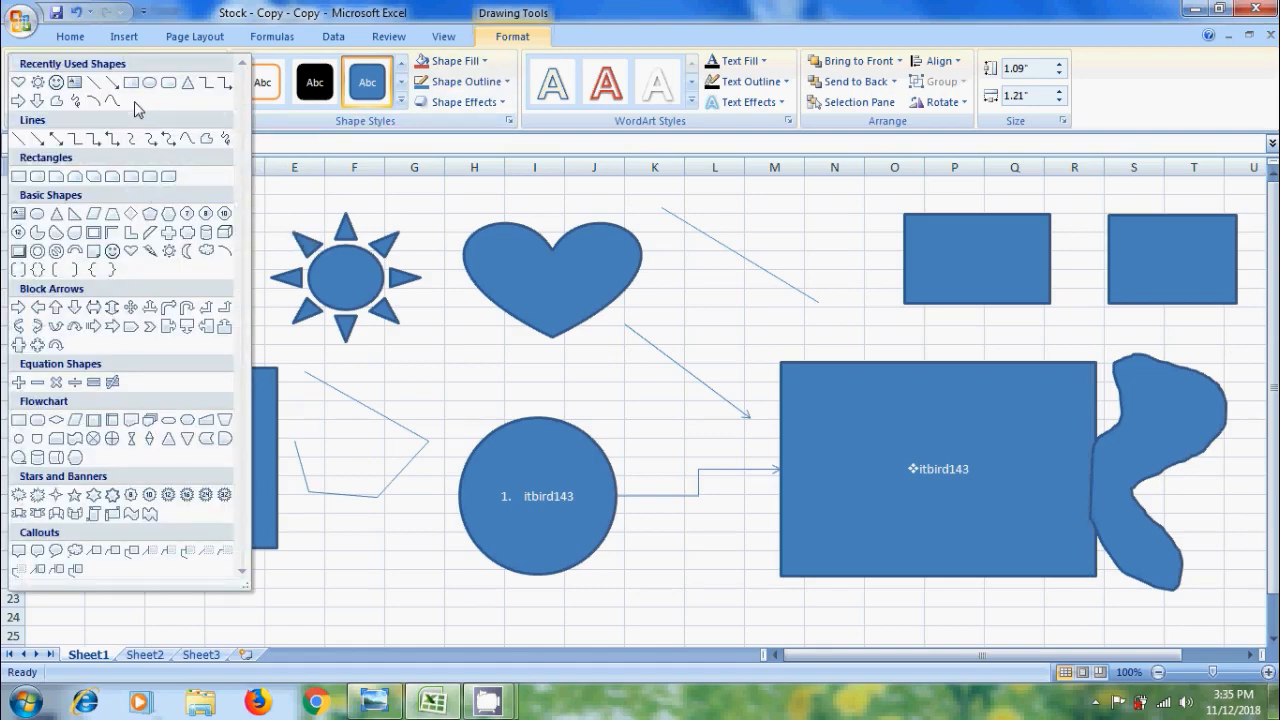
left_click(56, 82)
left_click_drag(83, 210, 192, 309)
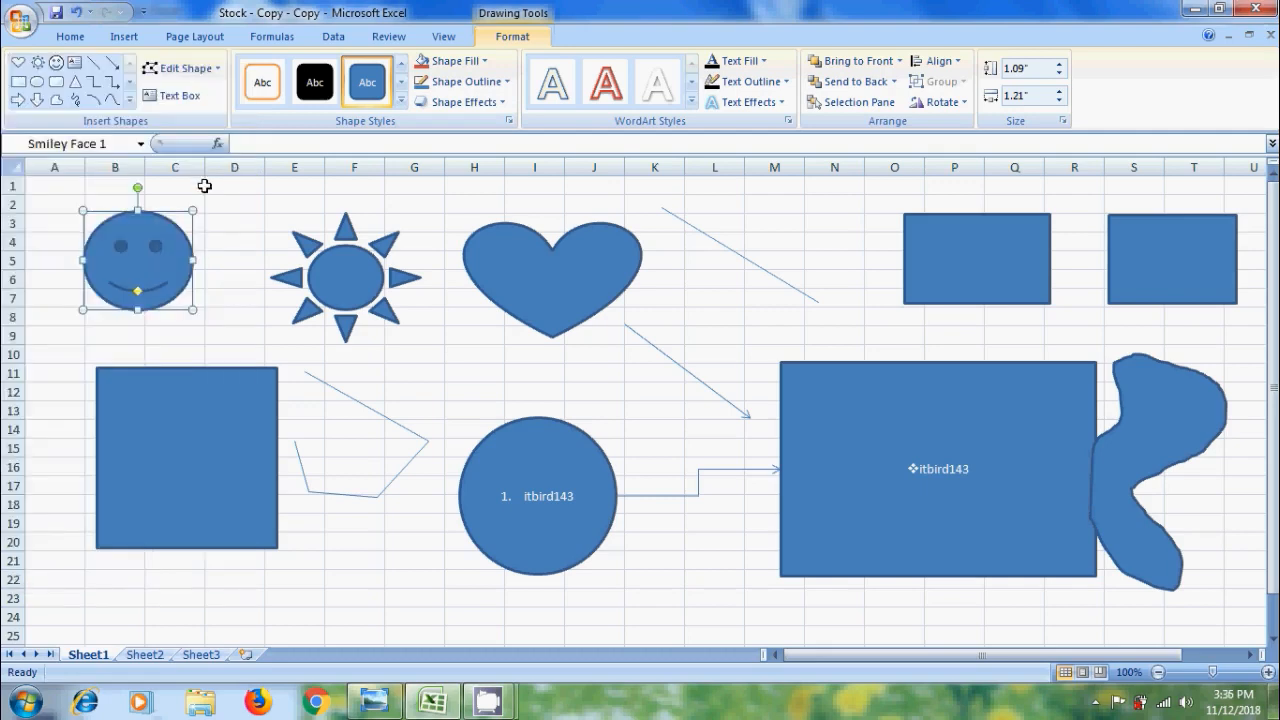
left_click(218, 69)
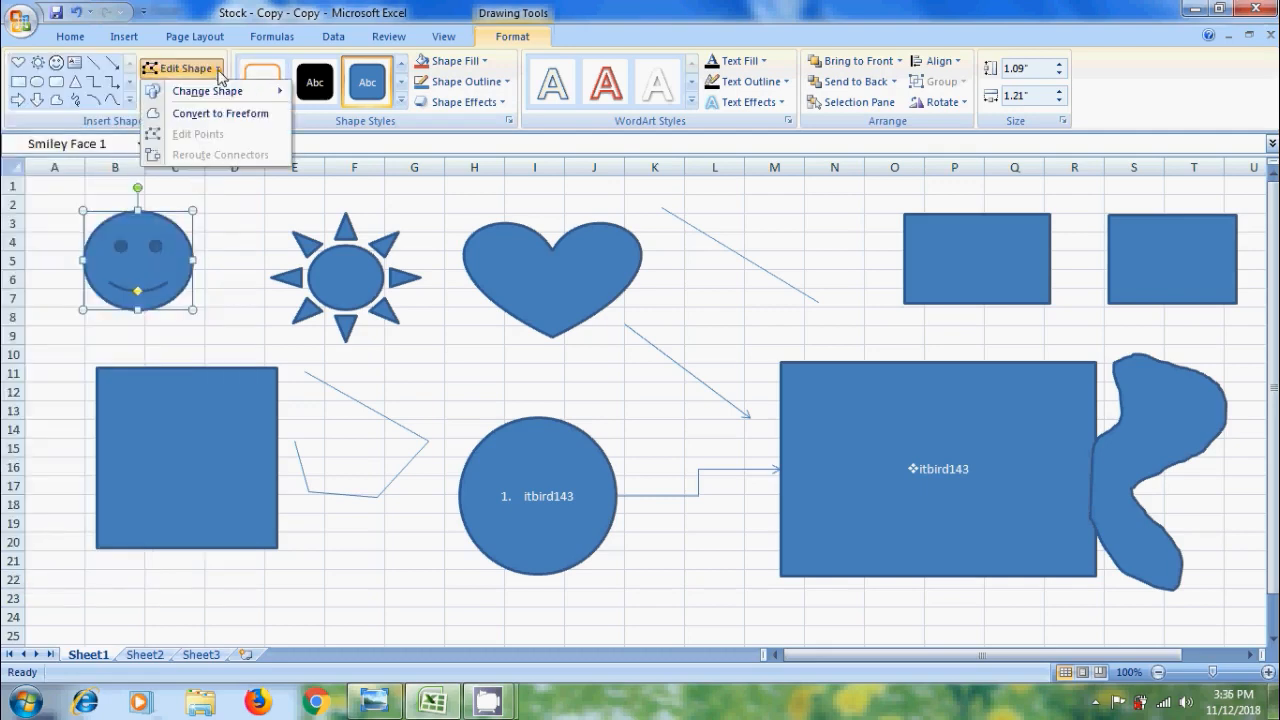
mouse_move(228, 92)
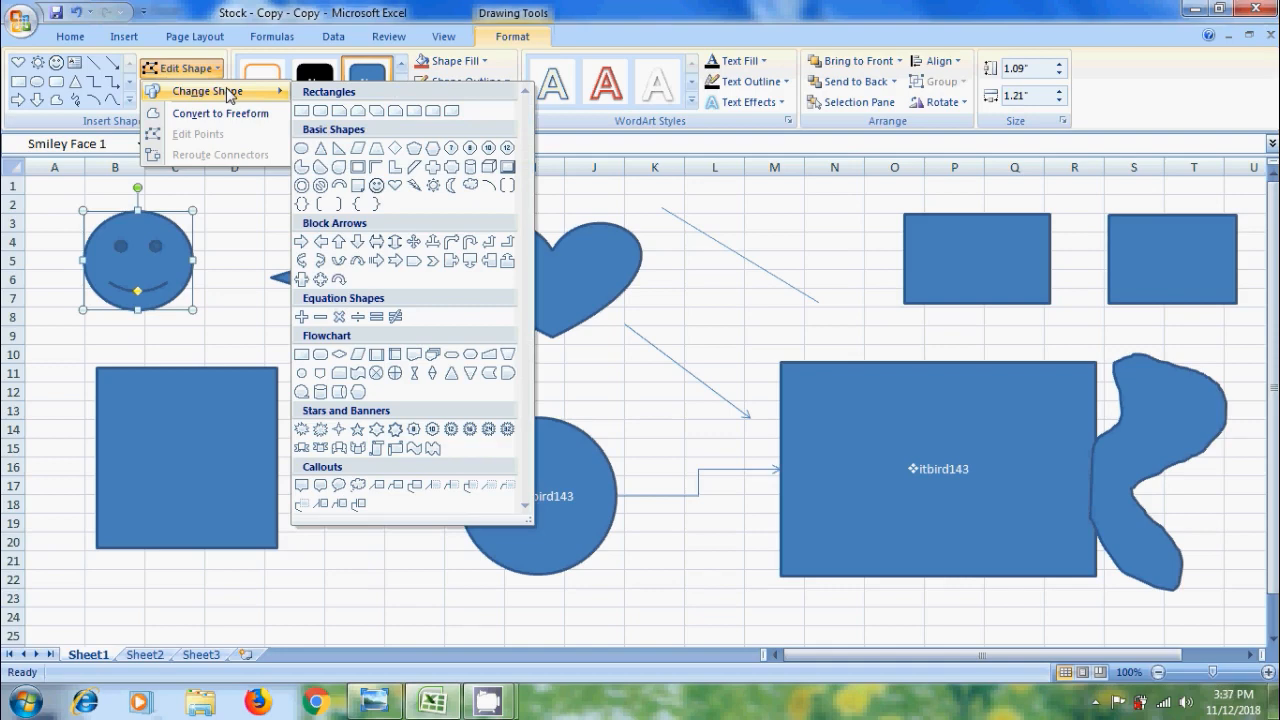
left_click(357, 429)
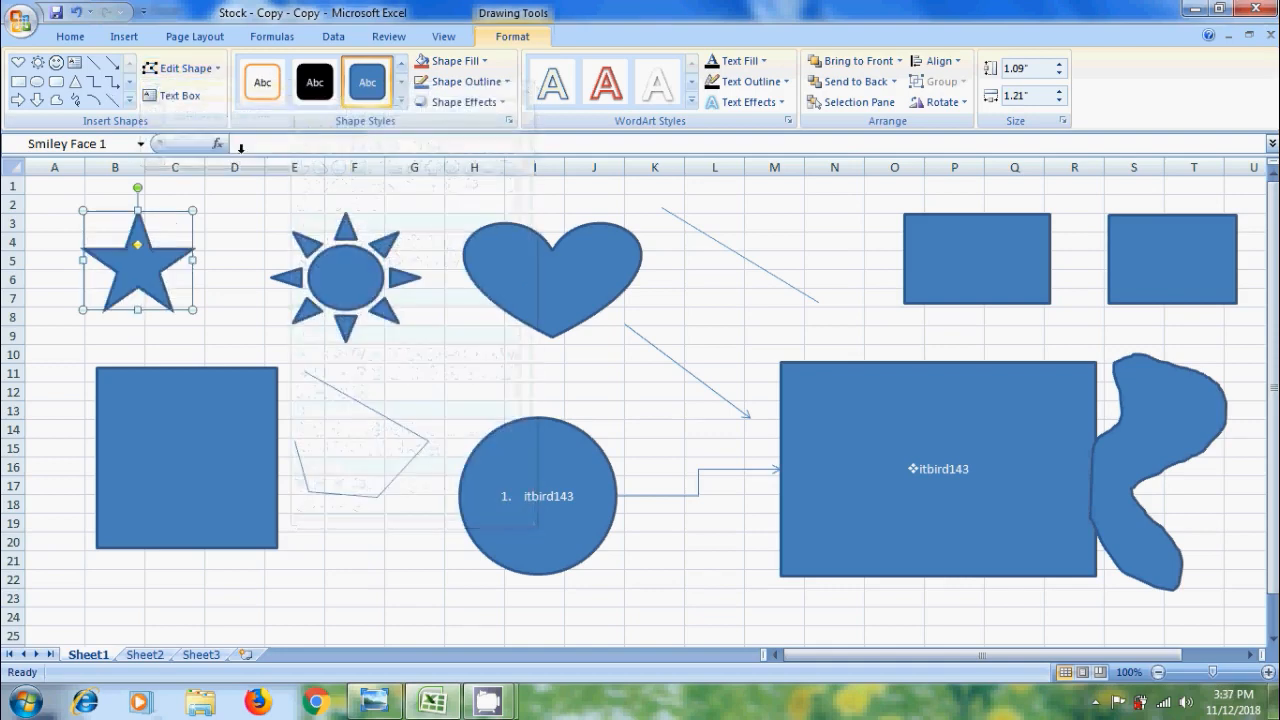
Step: Change the square below the star into a heart
key("Tab")
left_click(215, 69)
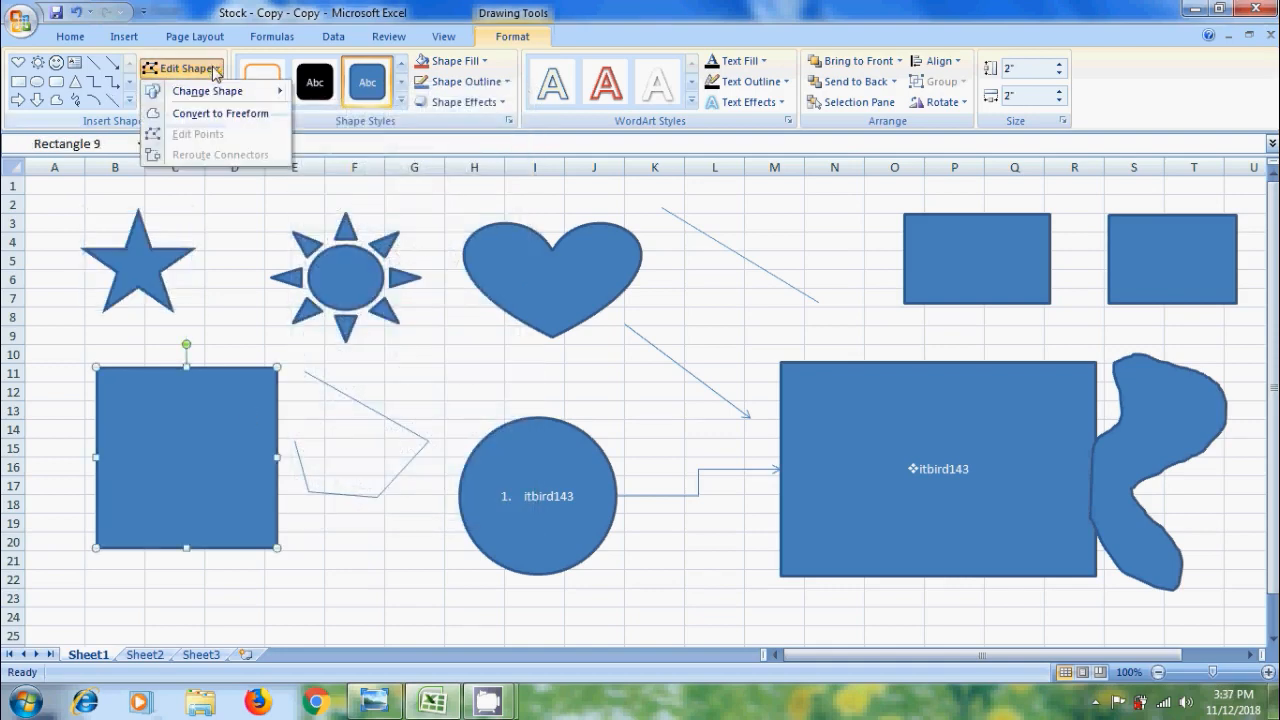
mouse_move(257, 94)
left_click(393, 187)
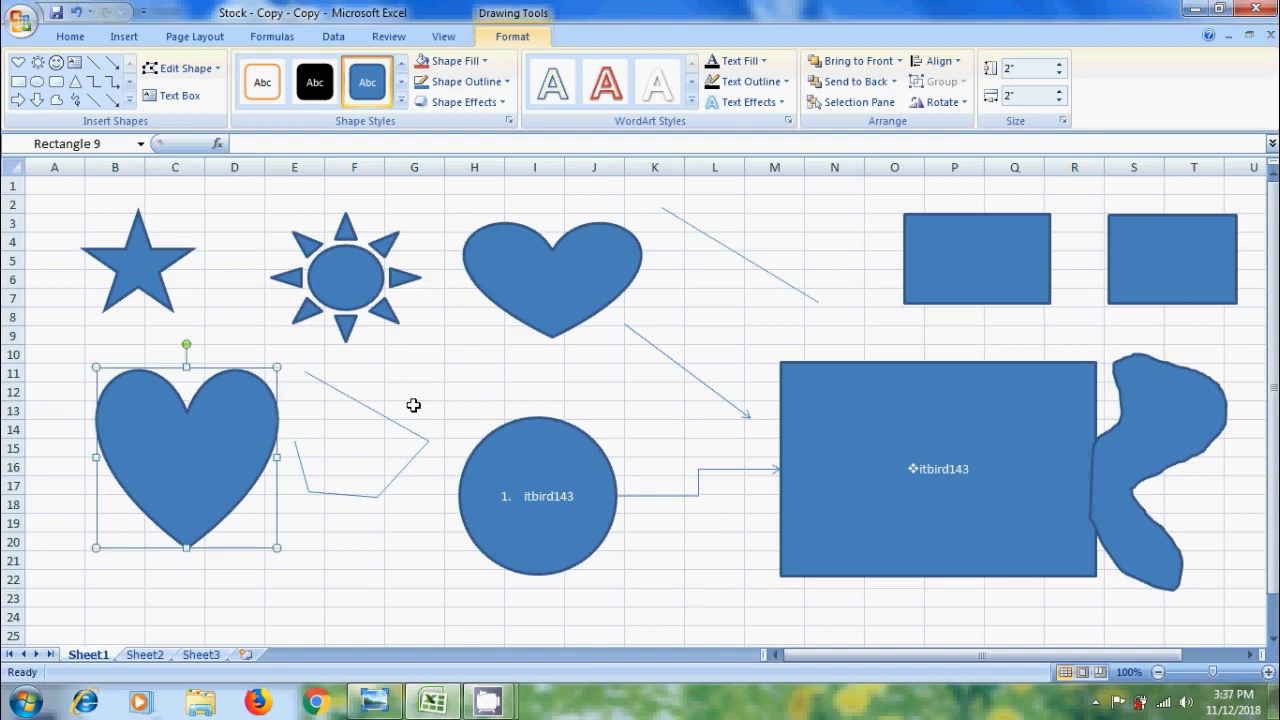
Step: Convert the lower heart to a freeform and move its tip to about cell E22 and its notch to about E9
left_click(208, 69)
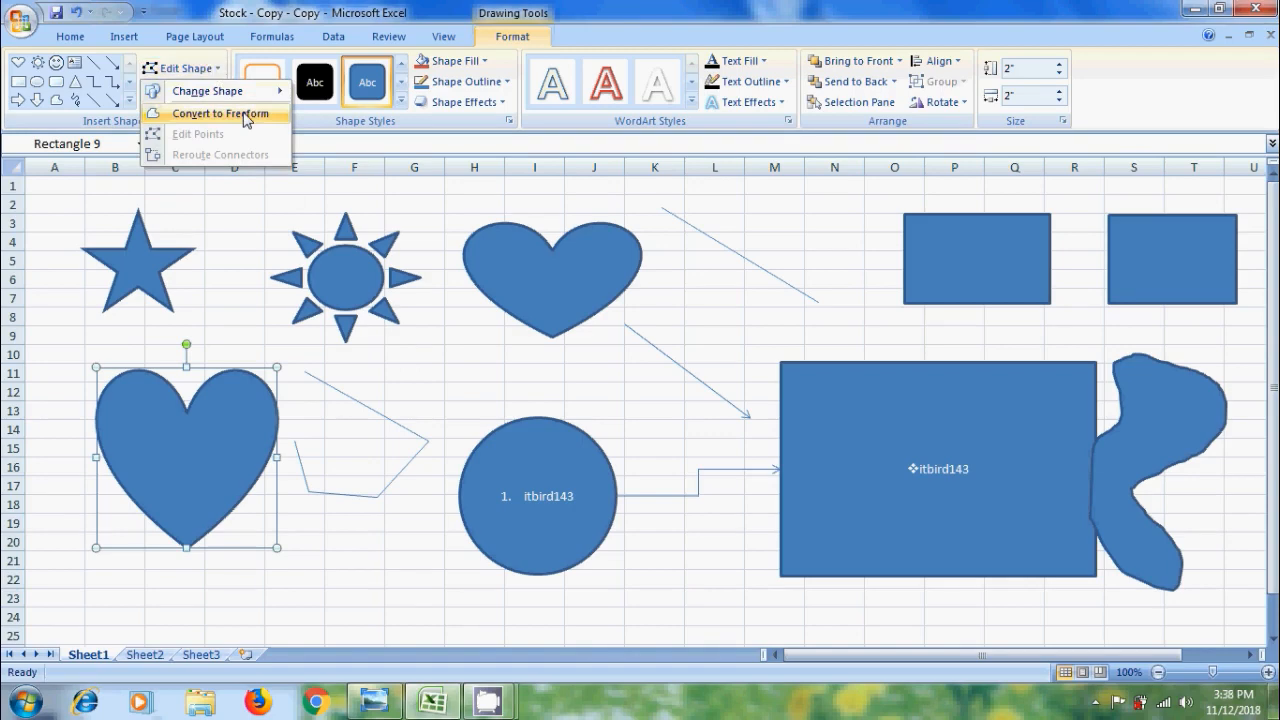
left_click(220, 113)
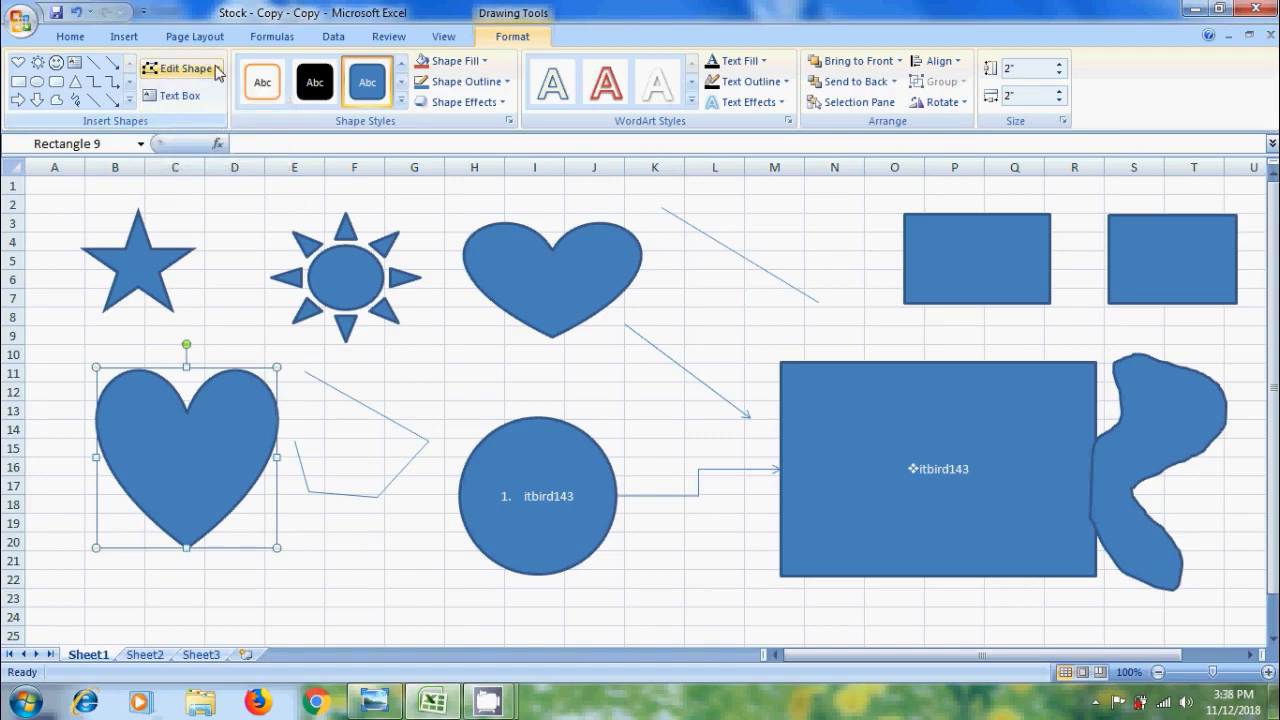
left_click(218, 70)
left_click(215, 132)
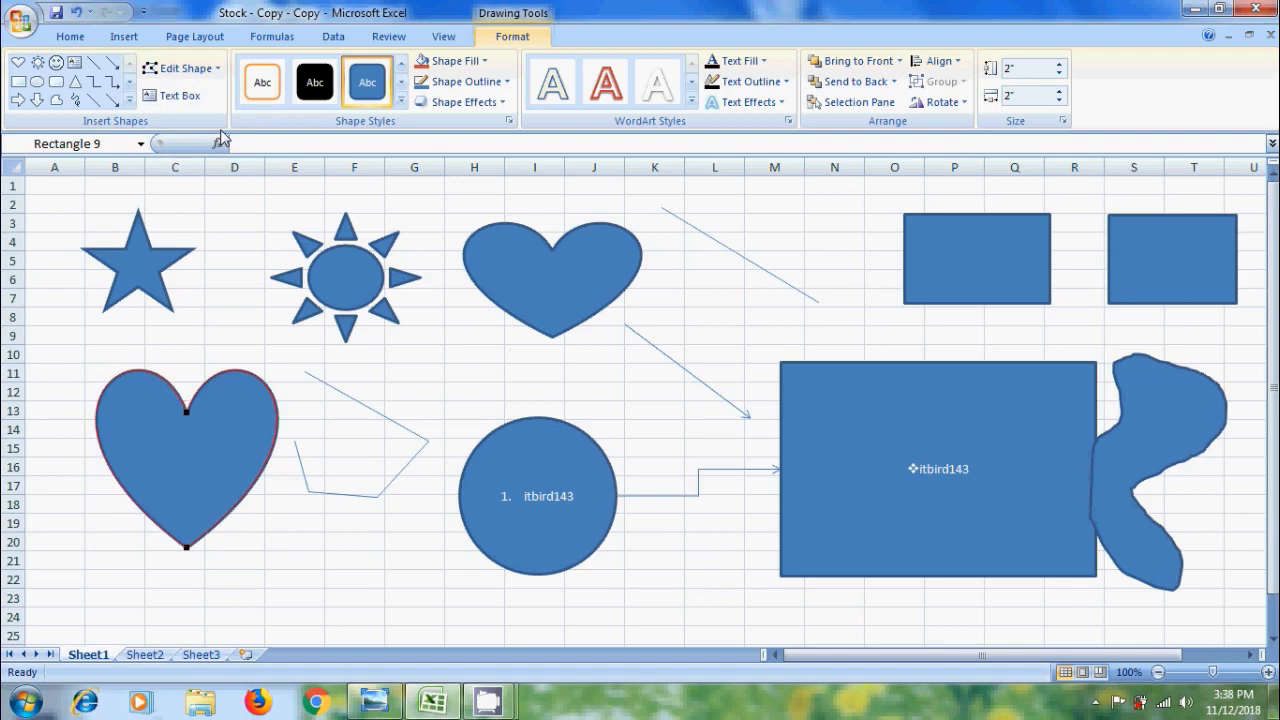
left_click_drag(186, 548, 310, 575)
left_click_drag(186, 411, 277, 325)
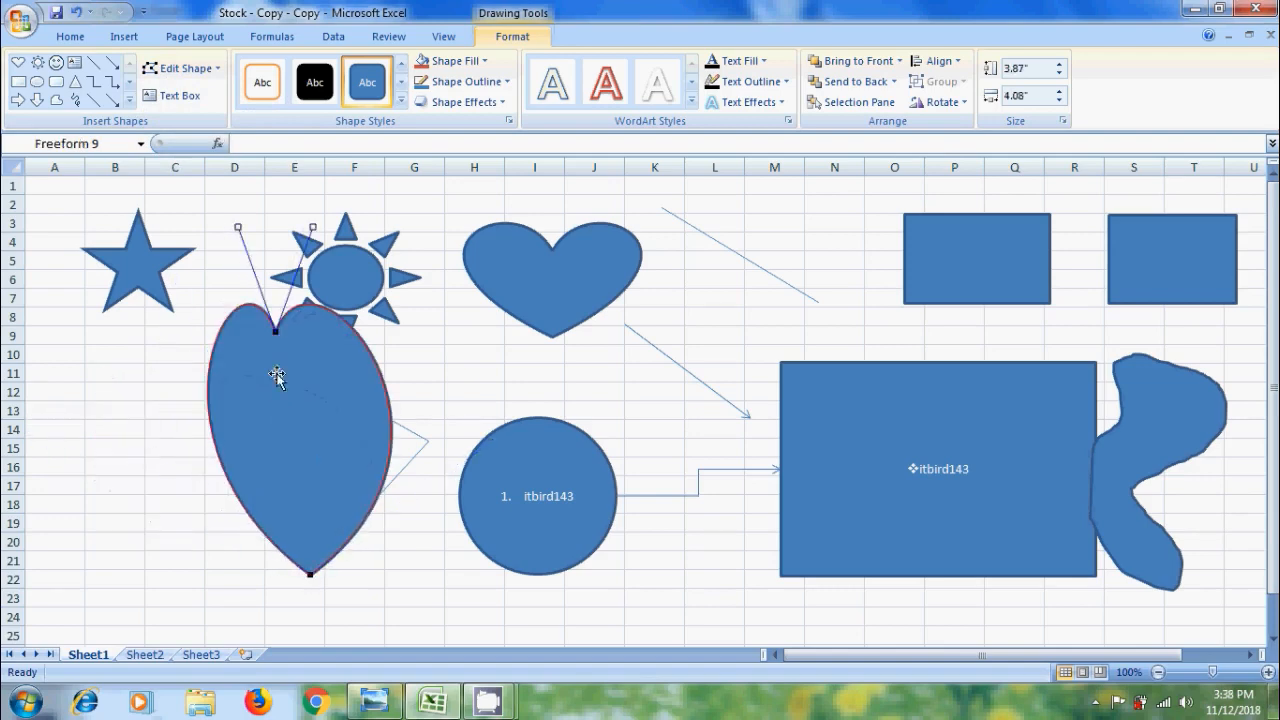
key("Escape")
Step: Edit the points of the rectangle above the large one, pulling three corners outward into a quadrilateral about 2.07" high and 3.49" wide
left_click(966, 222)
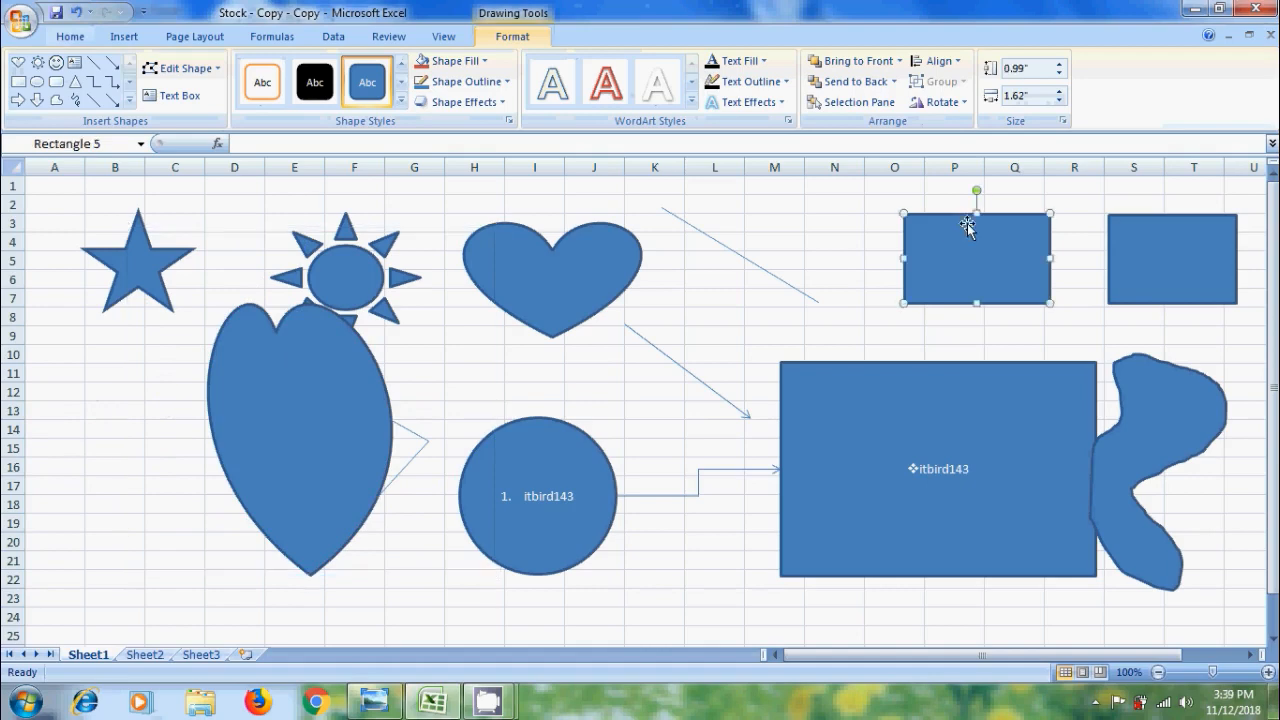
left_click(212, 69)
left_click(213, 72)
left_click(212, 69)
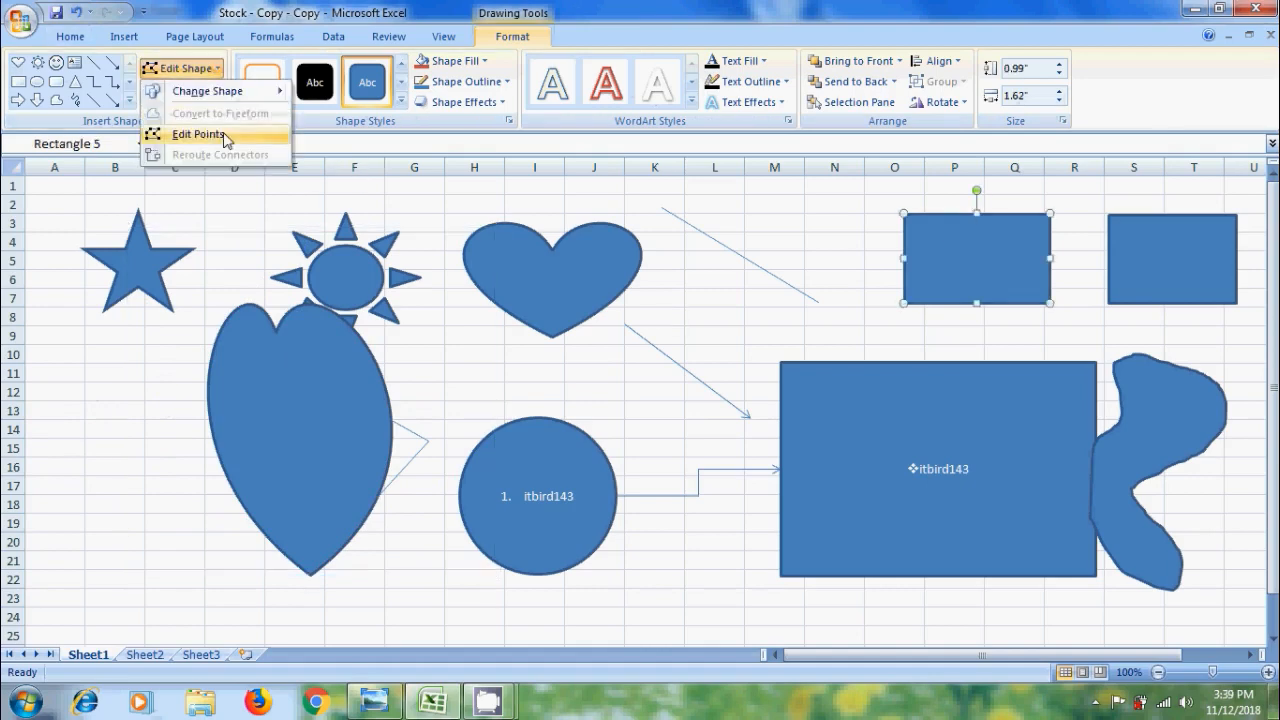
left_click(206, 134)
left_click_drag(904, 302, 790, 363)
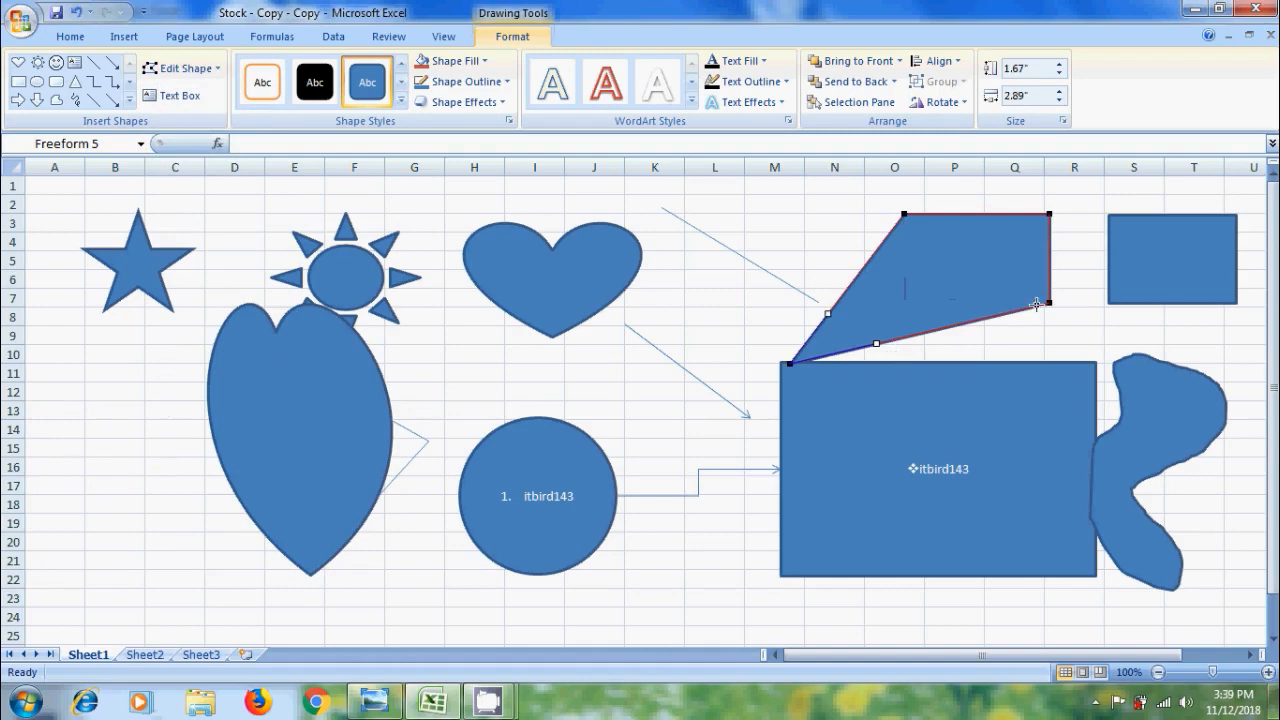
left_click_drag(1049, 302, 1104, 400)
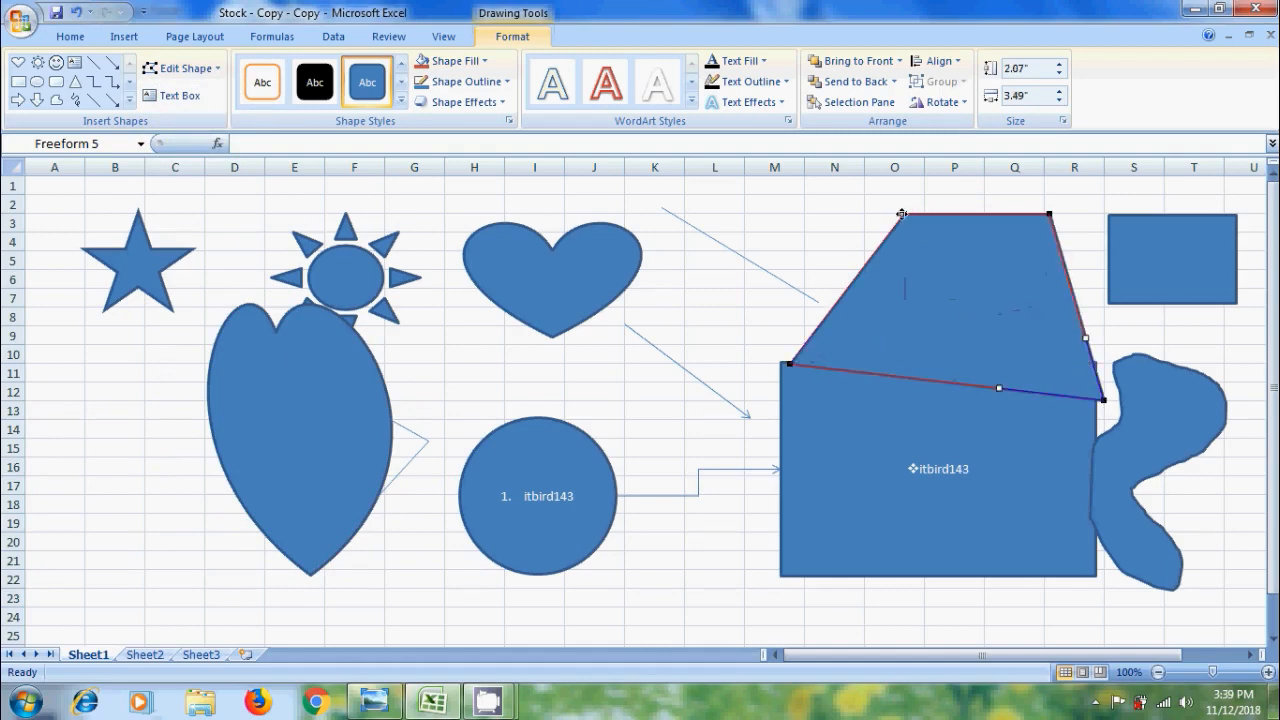
left_click_drag(904, 214, 803, 214)
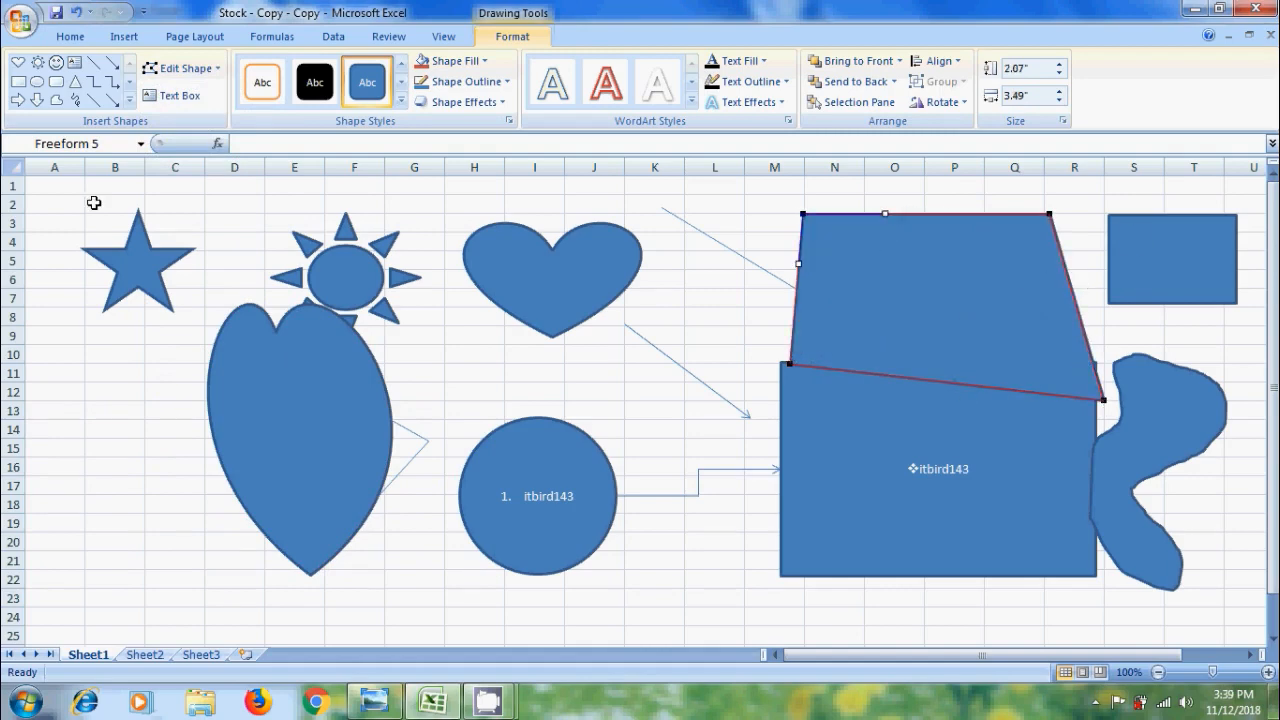
Step: Insert a text box over about cells A12 to B18 containing "watch itbird143"
left_click(172, 95)
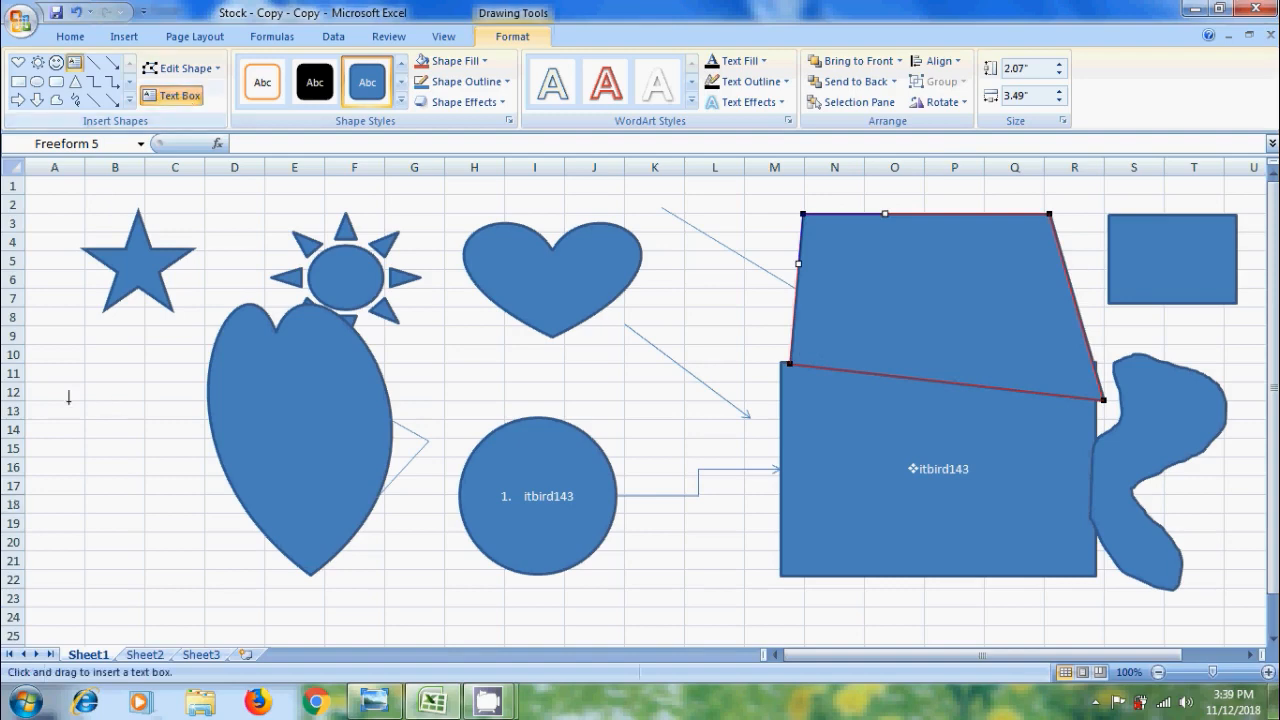
left_click_drag(60, 393, 149, 511)
type("watch itb")
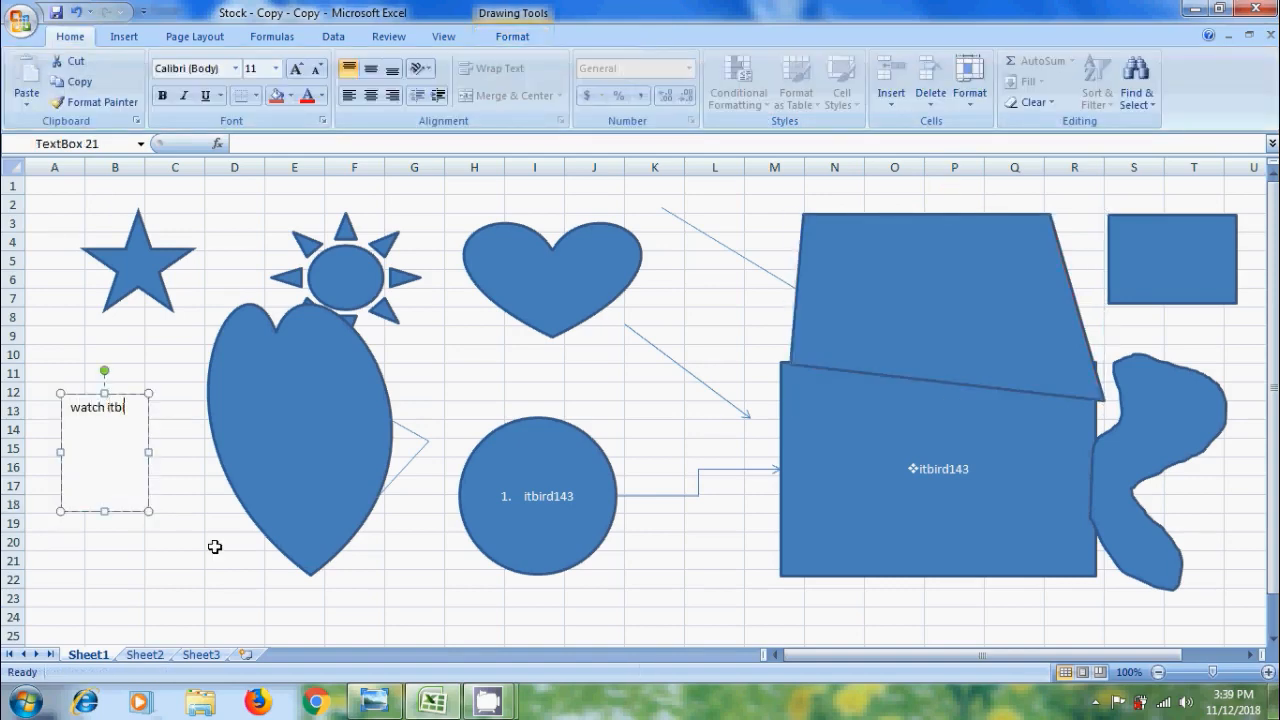
type("ird143")
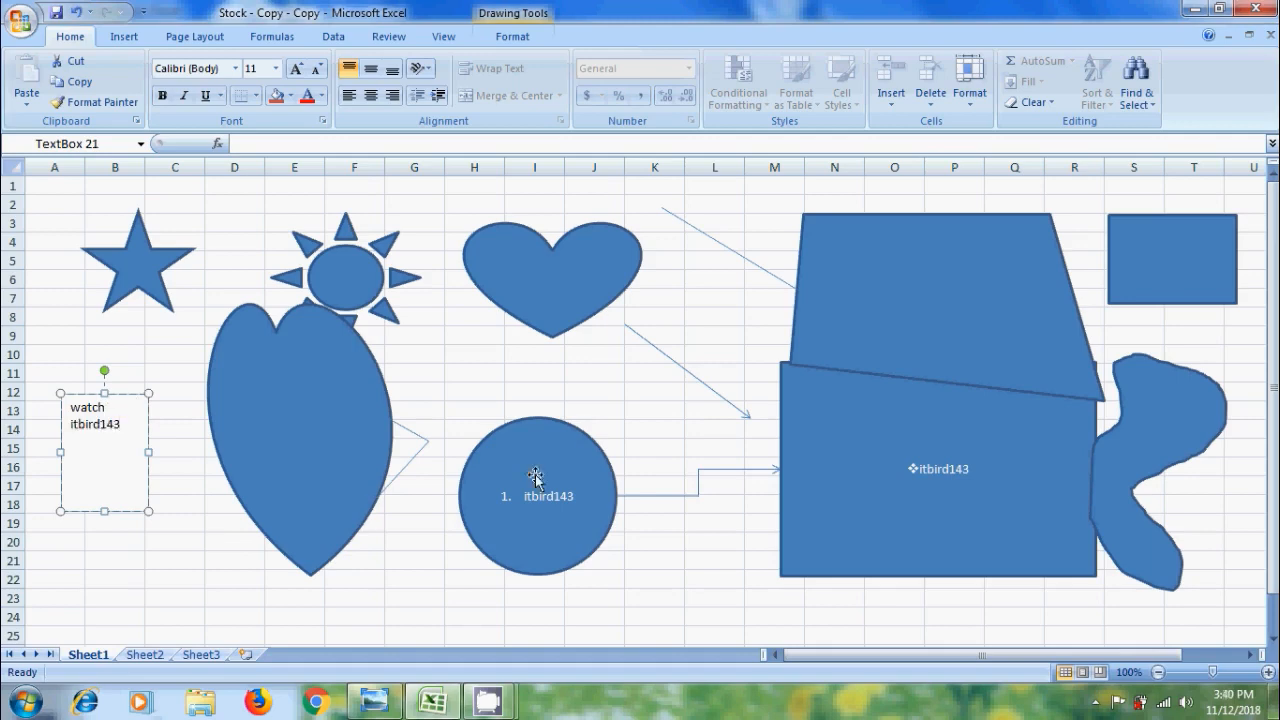
Step: Apply the glossy red shape style to the circle and the green white-outlined style to the upper heart
left_click(589, 440)
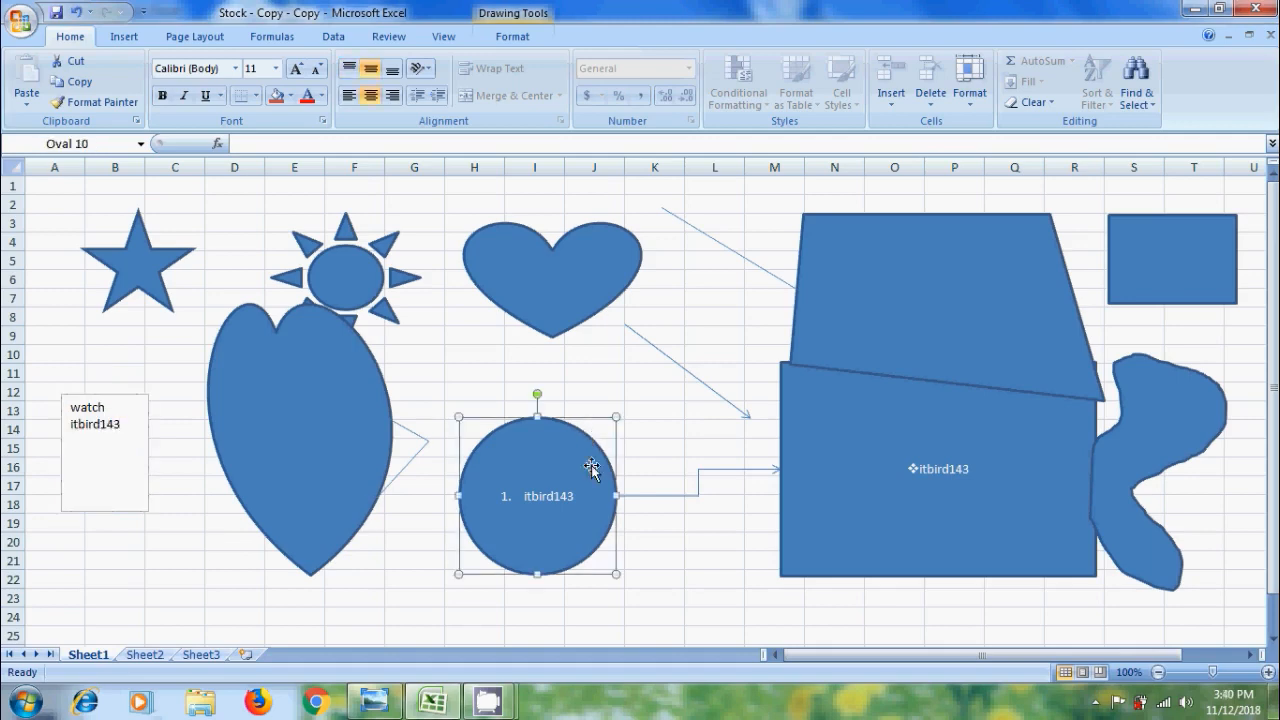
left_click(512, 36)
left_click(405, 100)
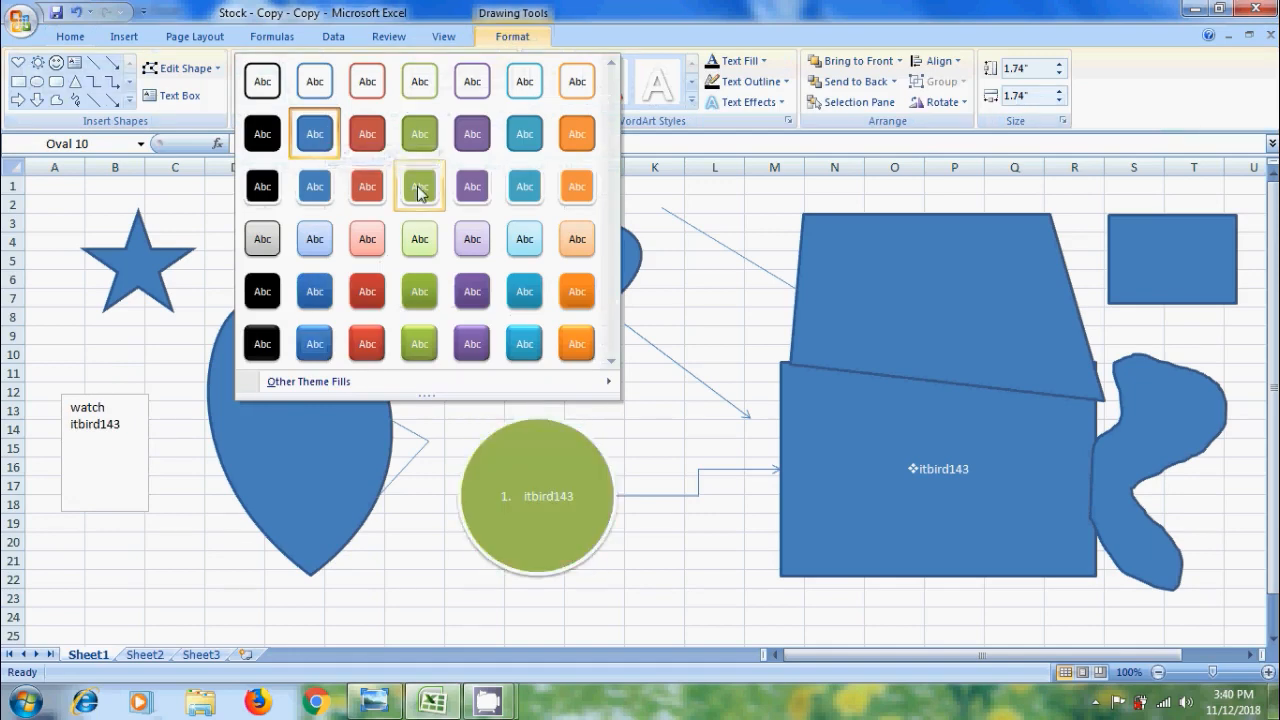
left_click(367, 343)
left_click(618, 291)
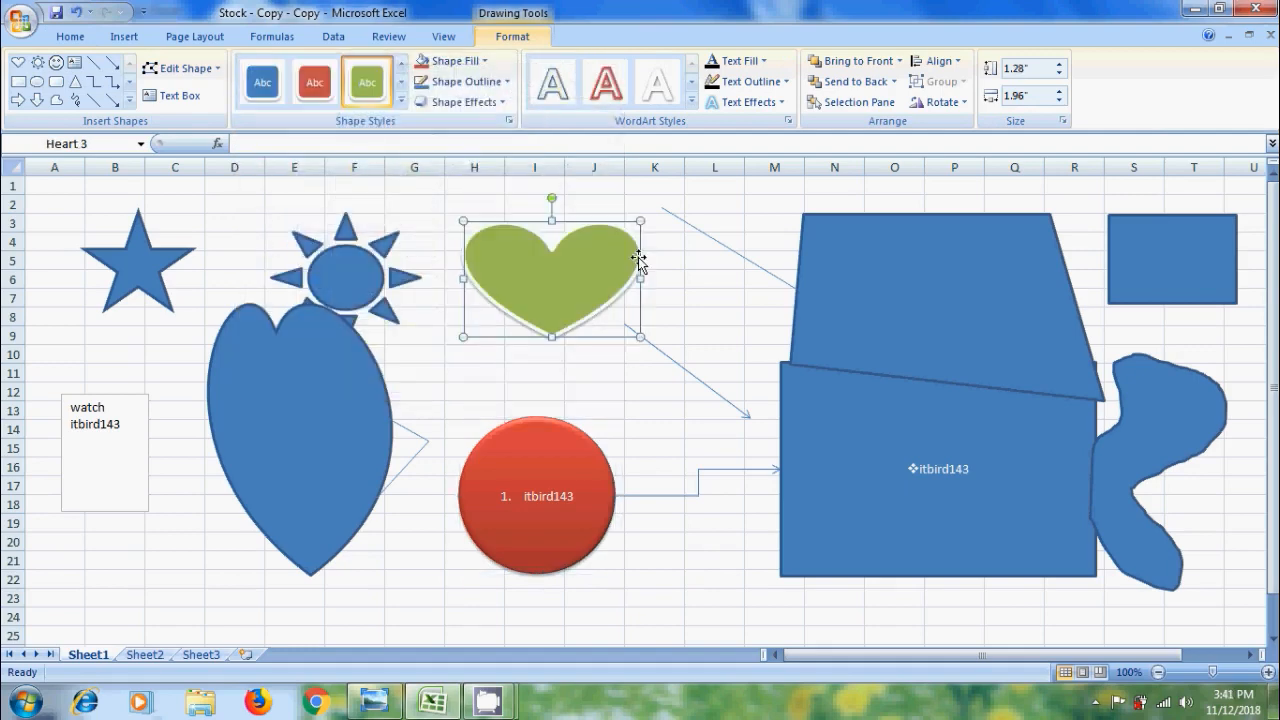
Step: Fill the upper heart with the orange, white and magenta preset gradient
left_click(488, 64)
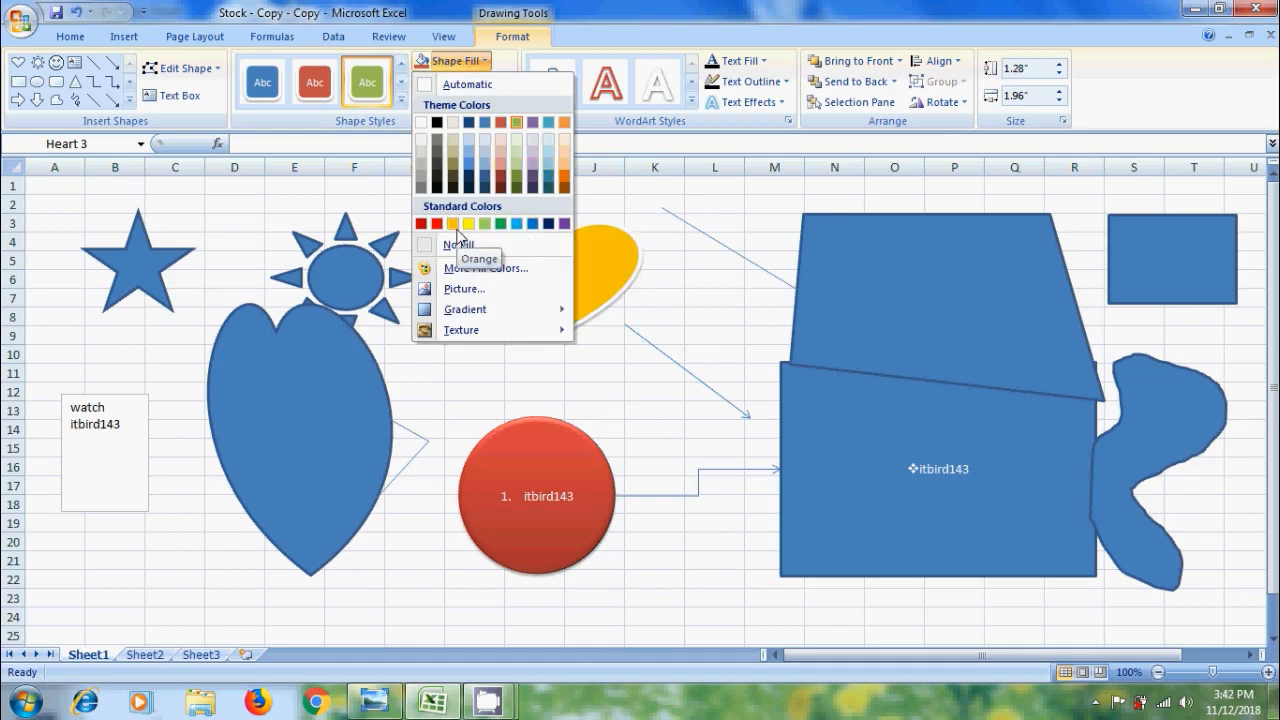
mouse_move(540, 312)
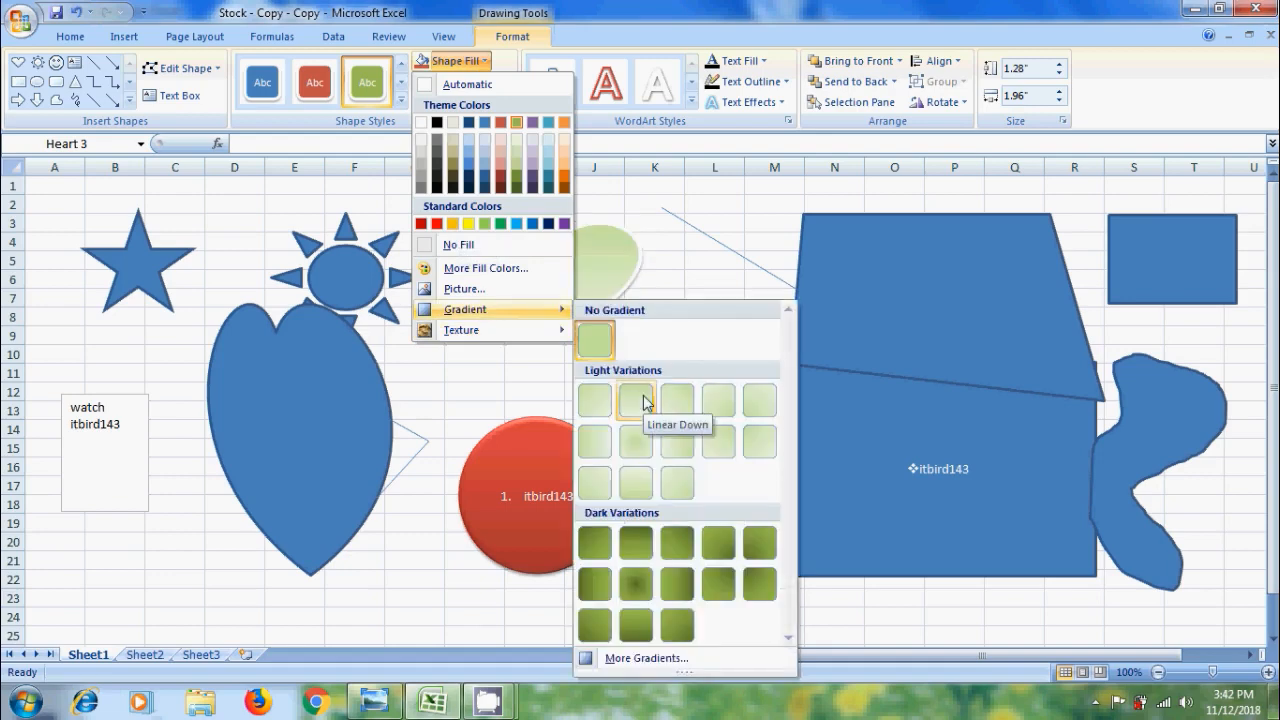
left_click(697, 662)
left_click_drag(520, 135, 908, 176)
left_click(955, 272)
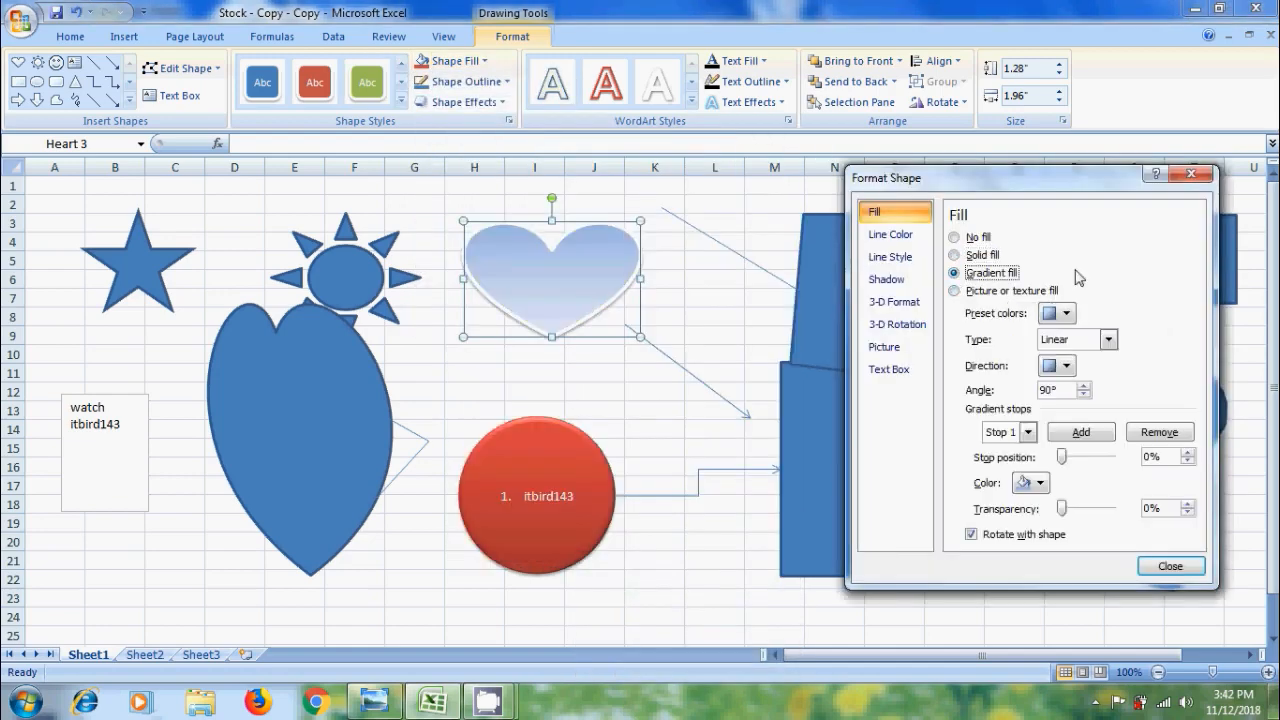
left_click(1067, 314)
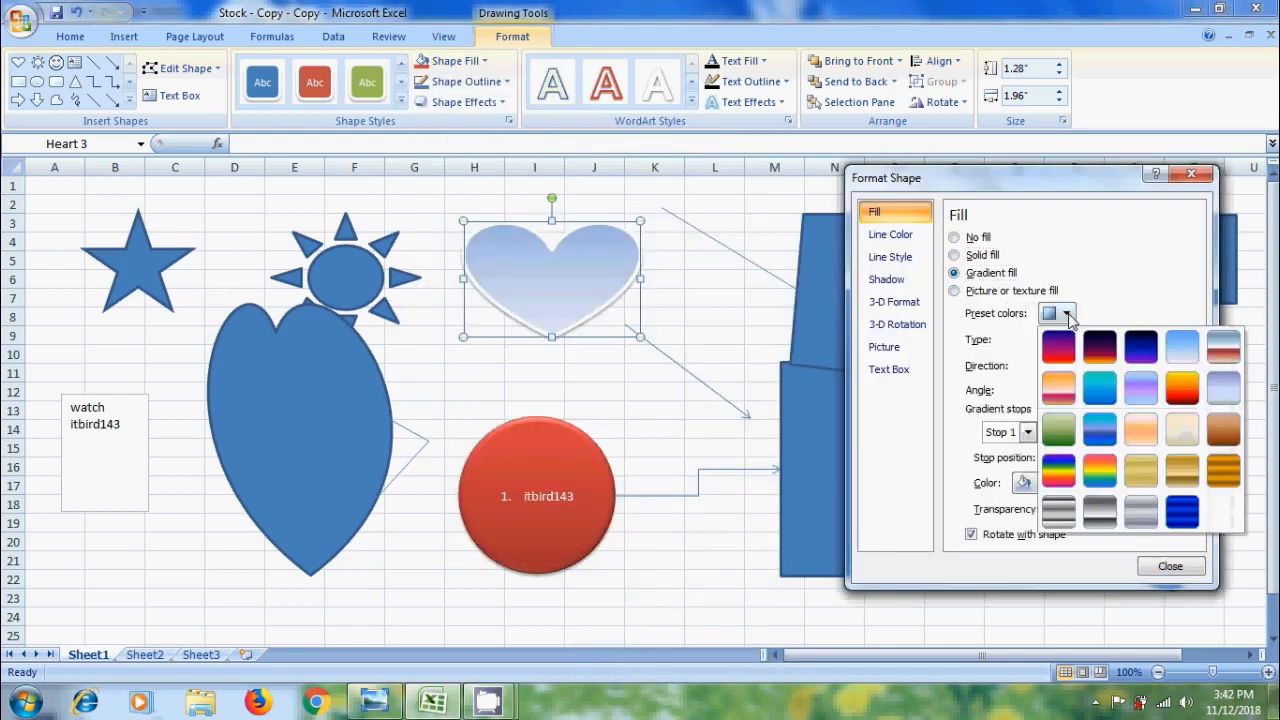
left_click(1060, 390)
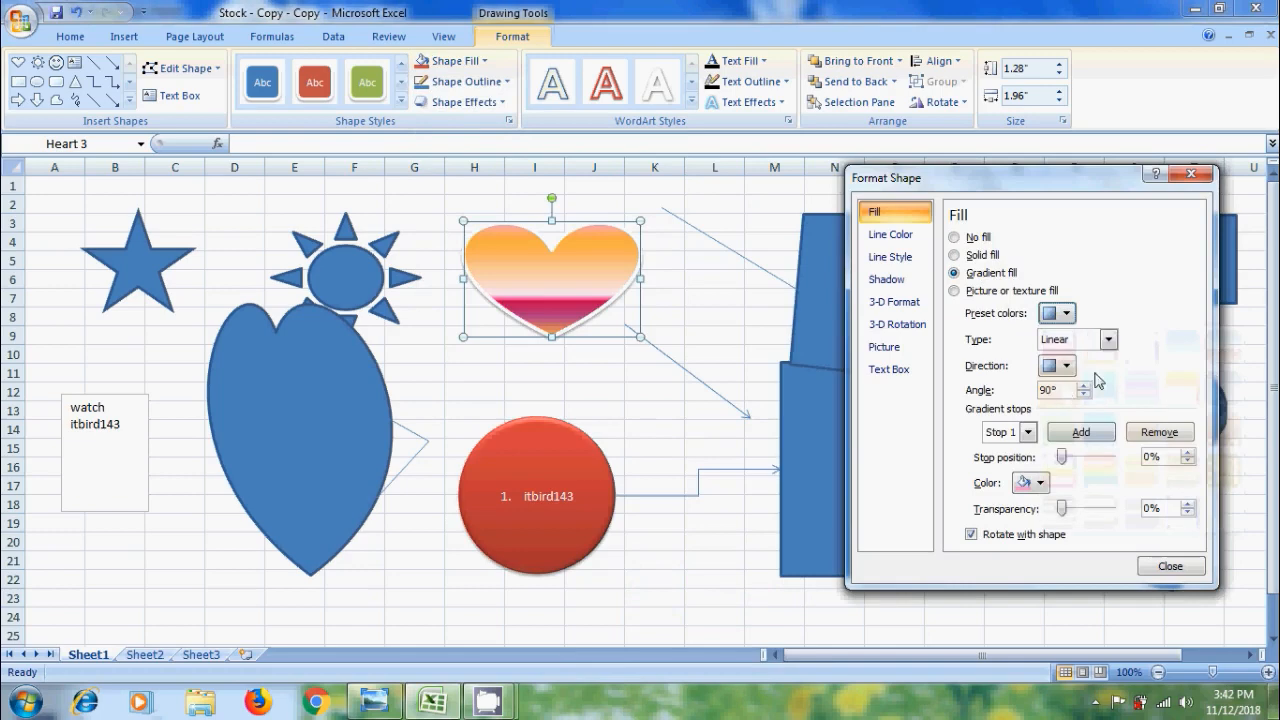
Step: Try the Radial, Rectangular and Path gradient types on the upper heart, ending with Linear
left_click(1112, 341)
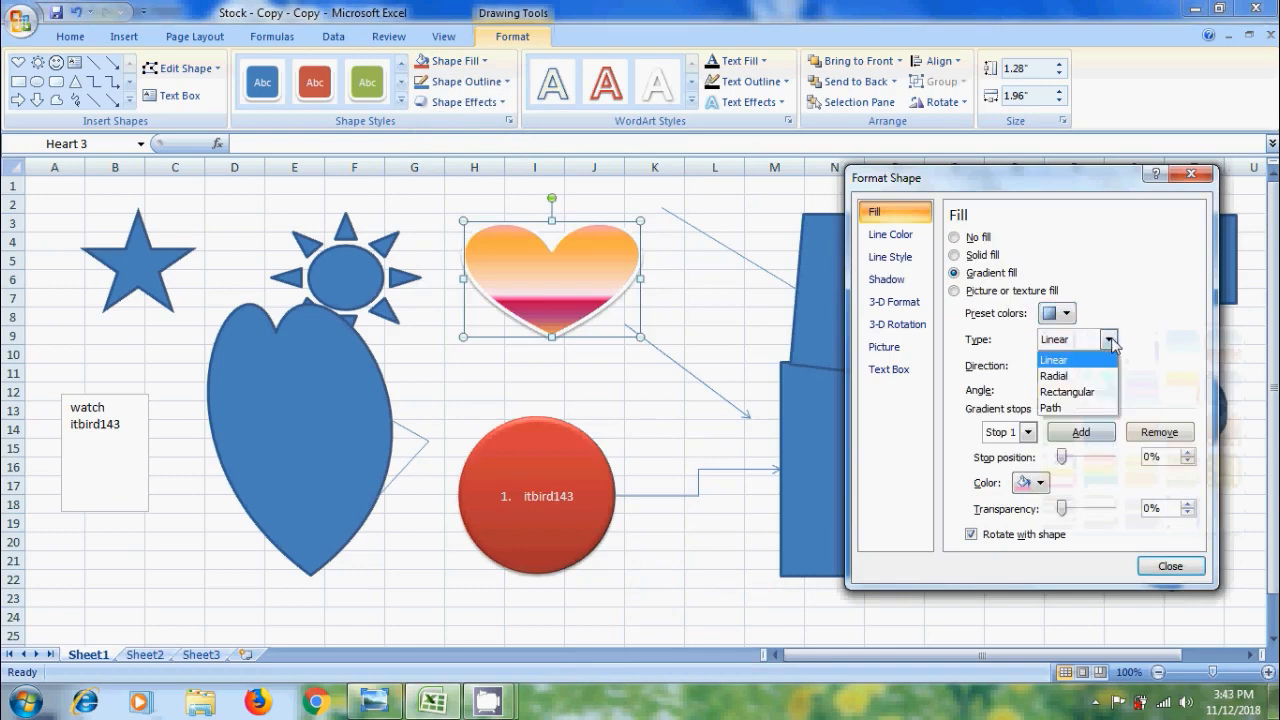
left_click(1084, 376)
left_click(1108, 340)
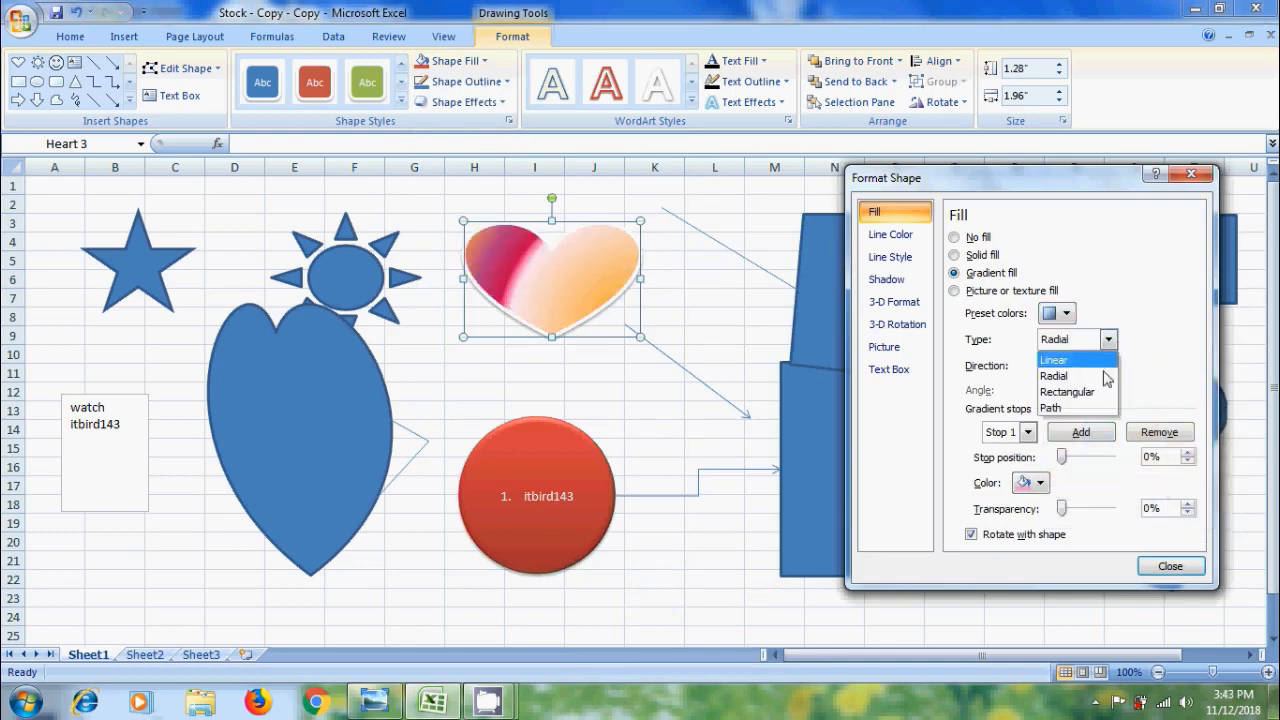
left_click(1068, 391)
left_click(1108, 340)
left_click(1090, 405)
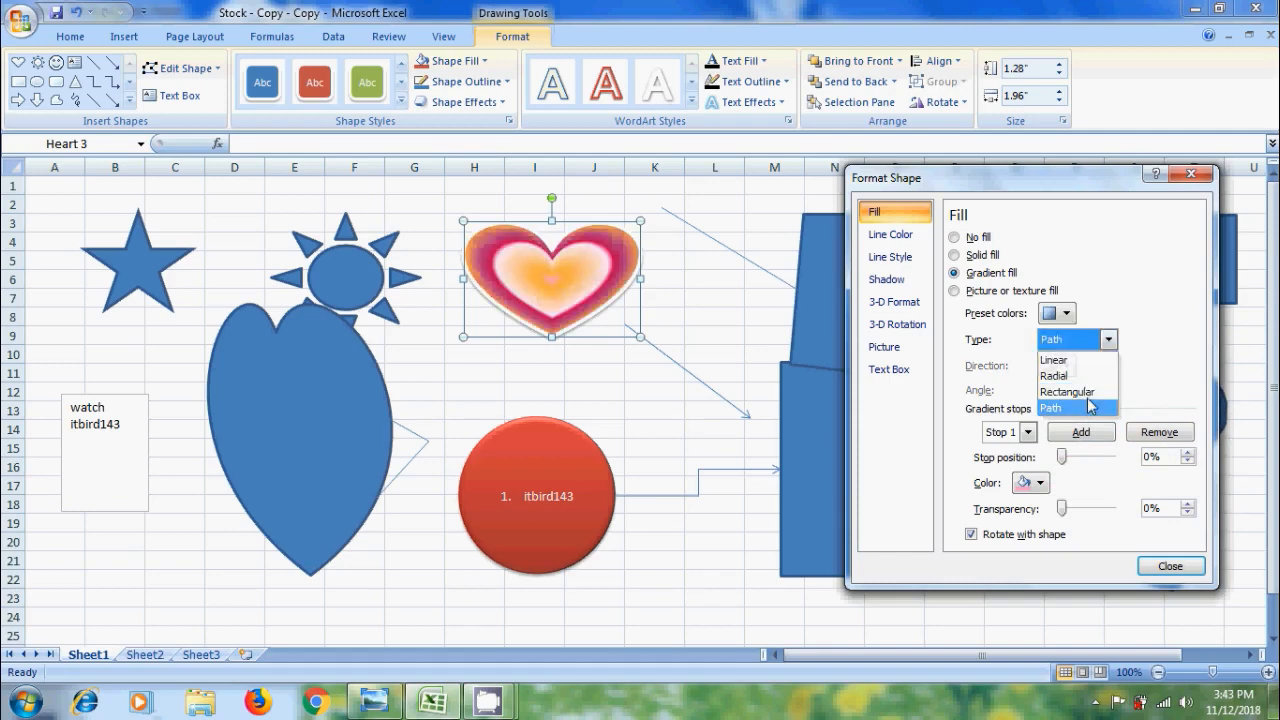
left_click(1109, 340)
left_click(1086, 362)
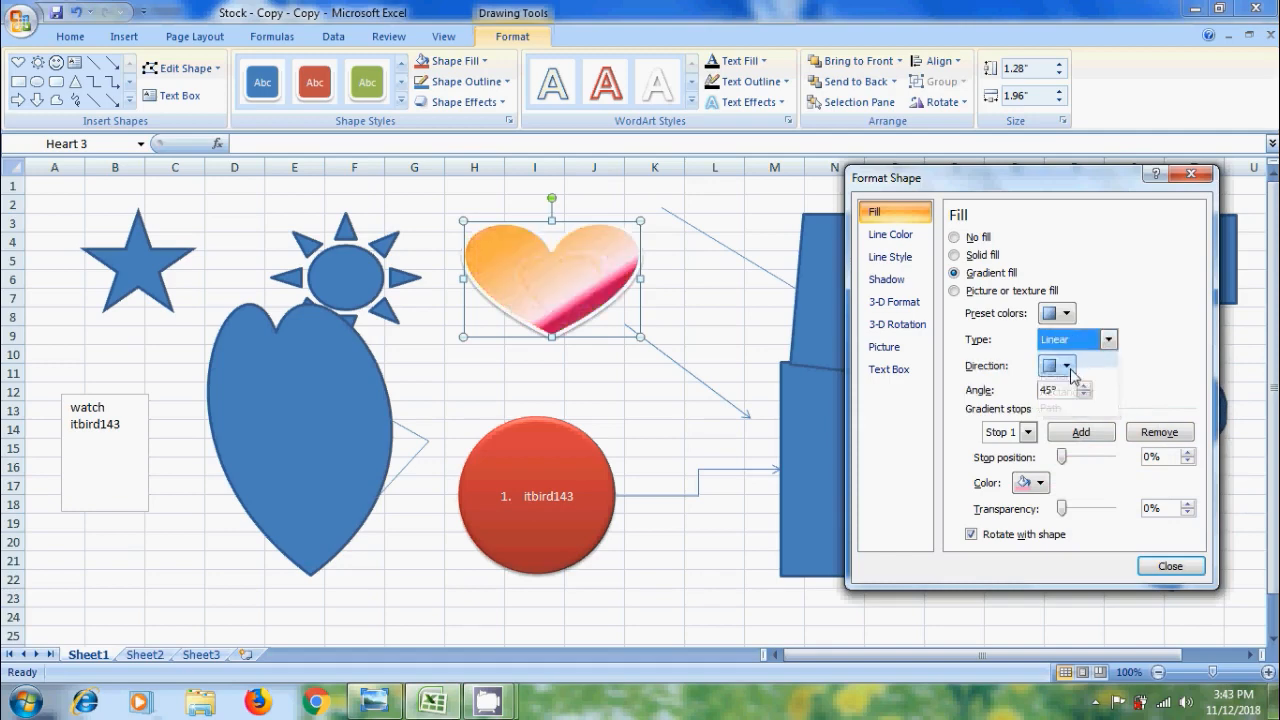
Step: Try the 90° and lower-left diagonal directions for the heart's linear gradient, ending with the 270° direction
left_click(1064, 366)
left_click(1094, 410)
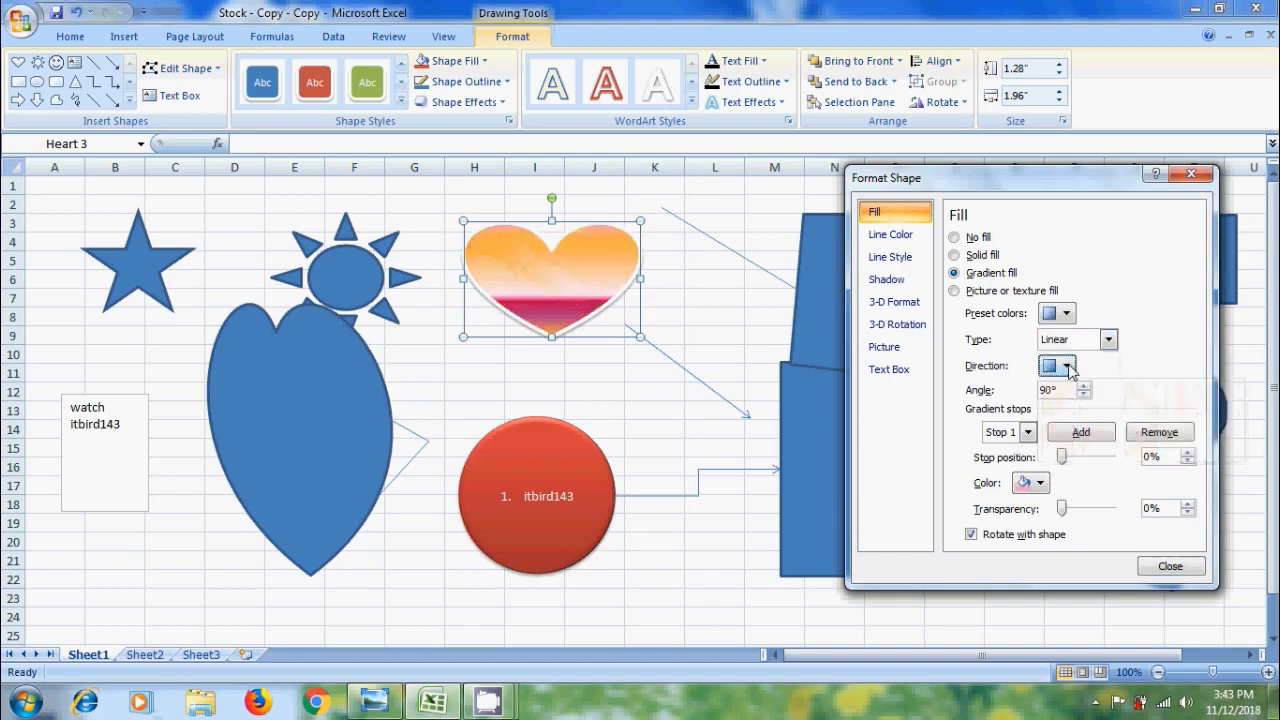
left_click(1064, 366)
left_click(1140, 402)
left_click(1068, 368)
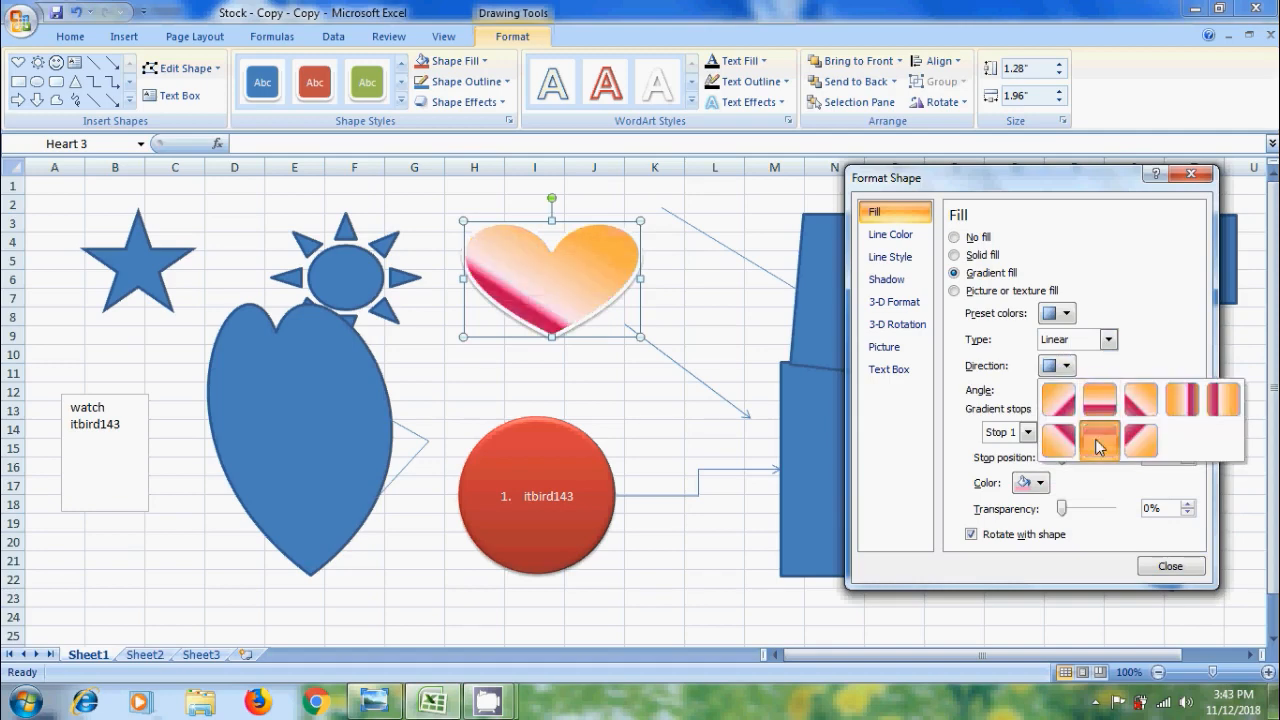
left_click(1100, 440)
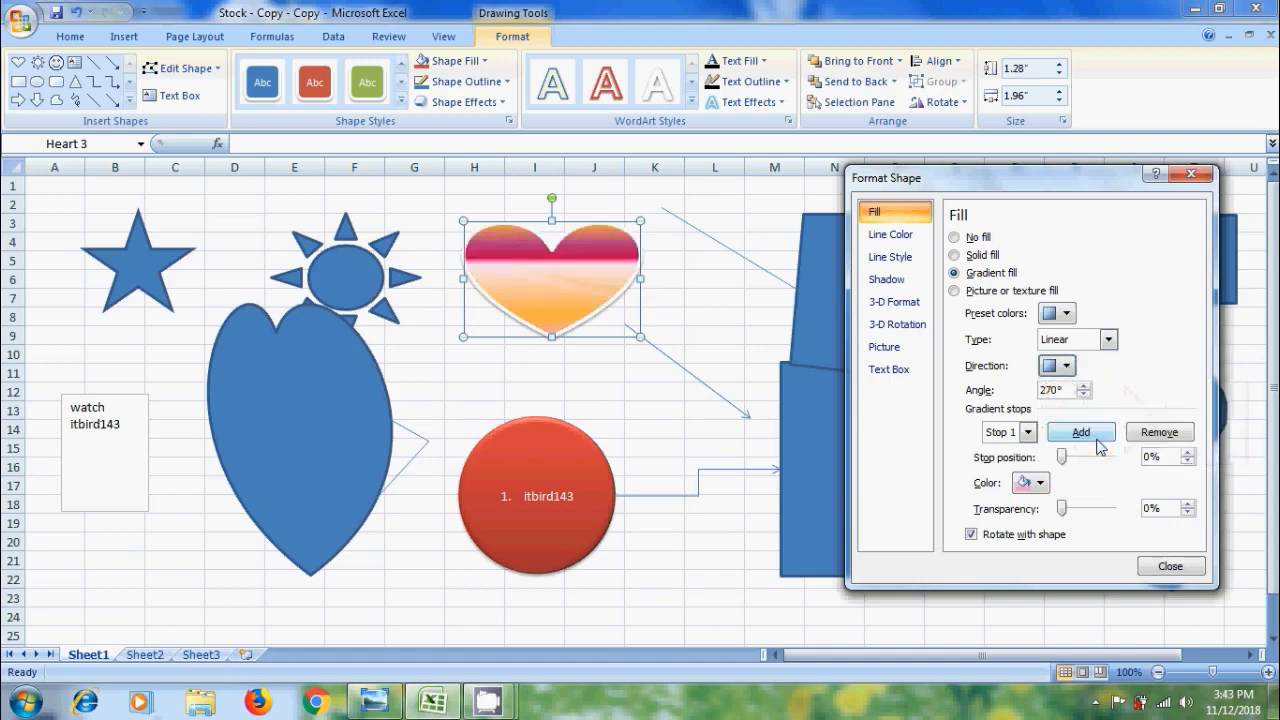
Step: Replace the upper heart's gradient with a picture fill using the first cherry image from New folder on the desktop
left_click(955, 291)
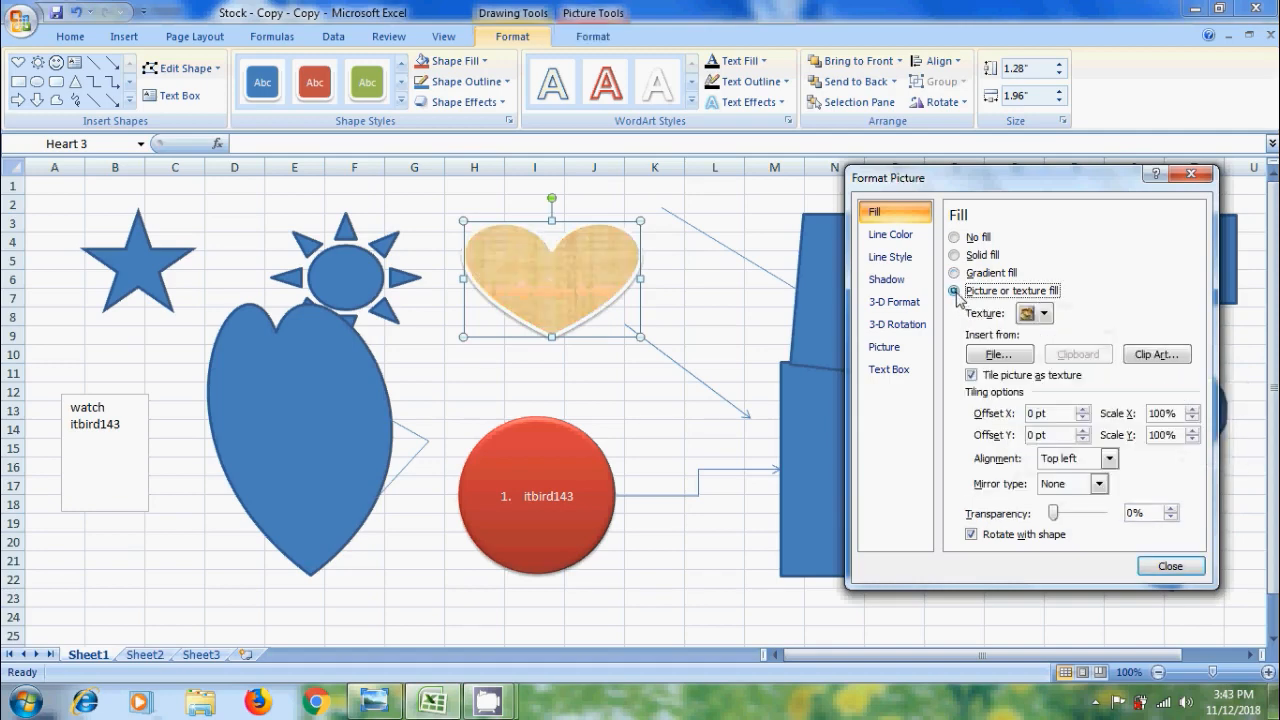
left_click(1046, 314)
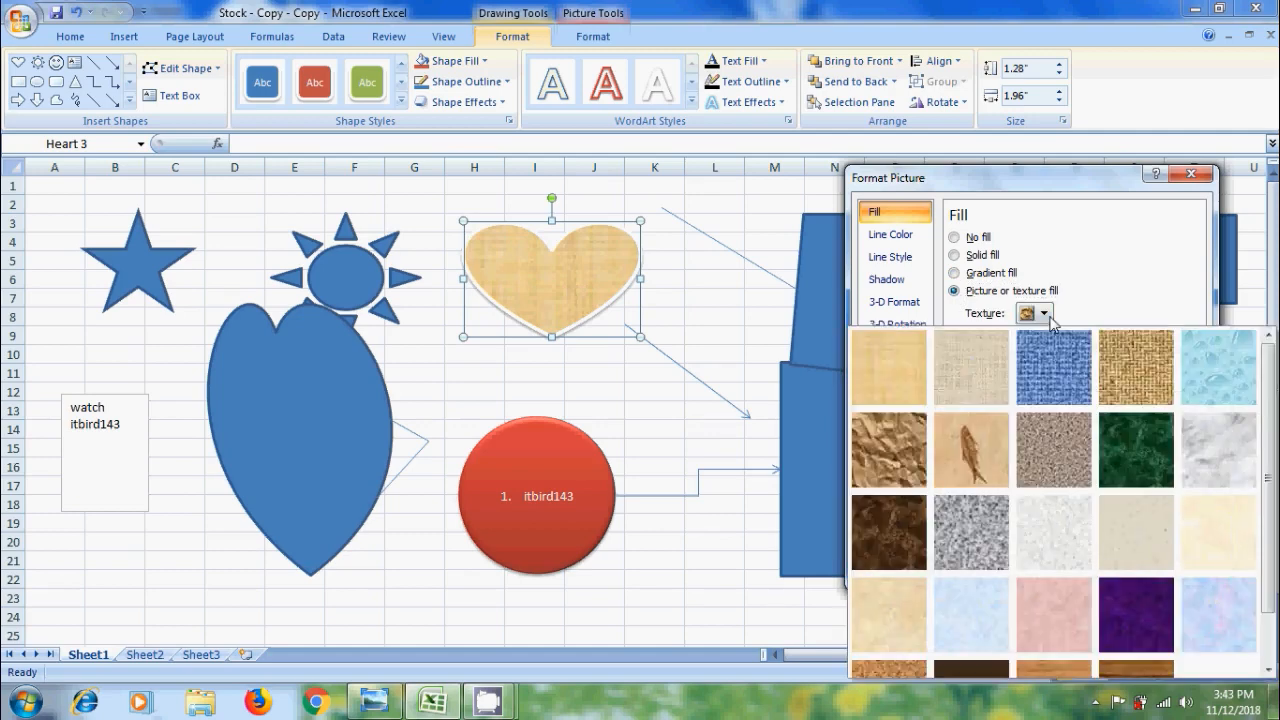
left_click(1046, 315)
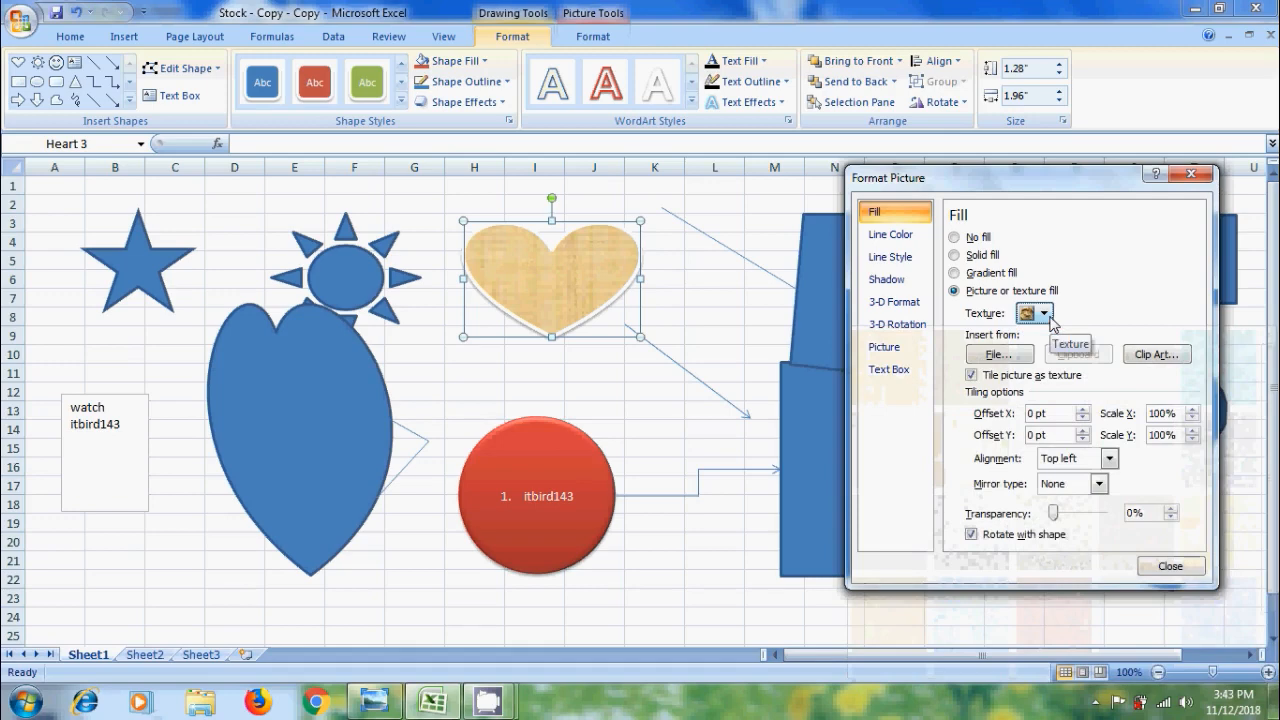
left_click(1019, 357)
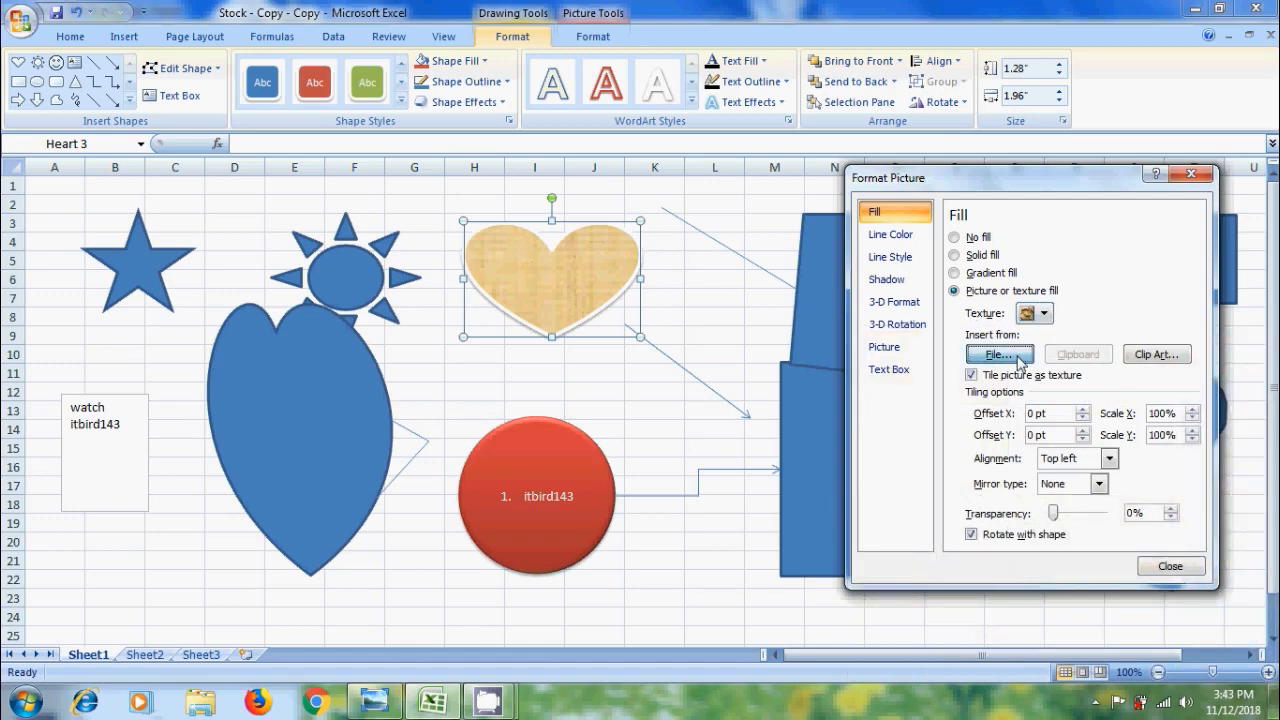
left_click(710, 360)
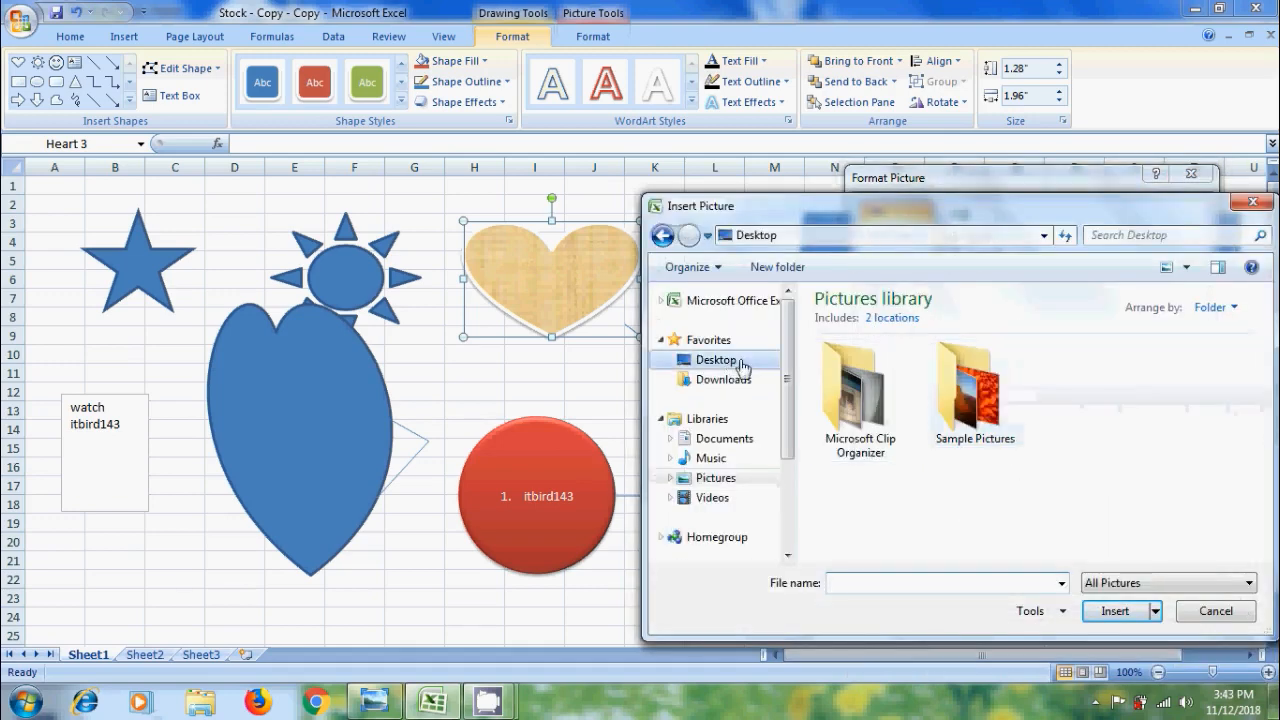
double_click(1185, 460)
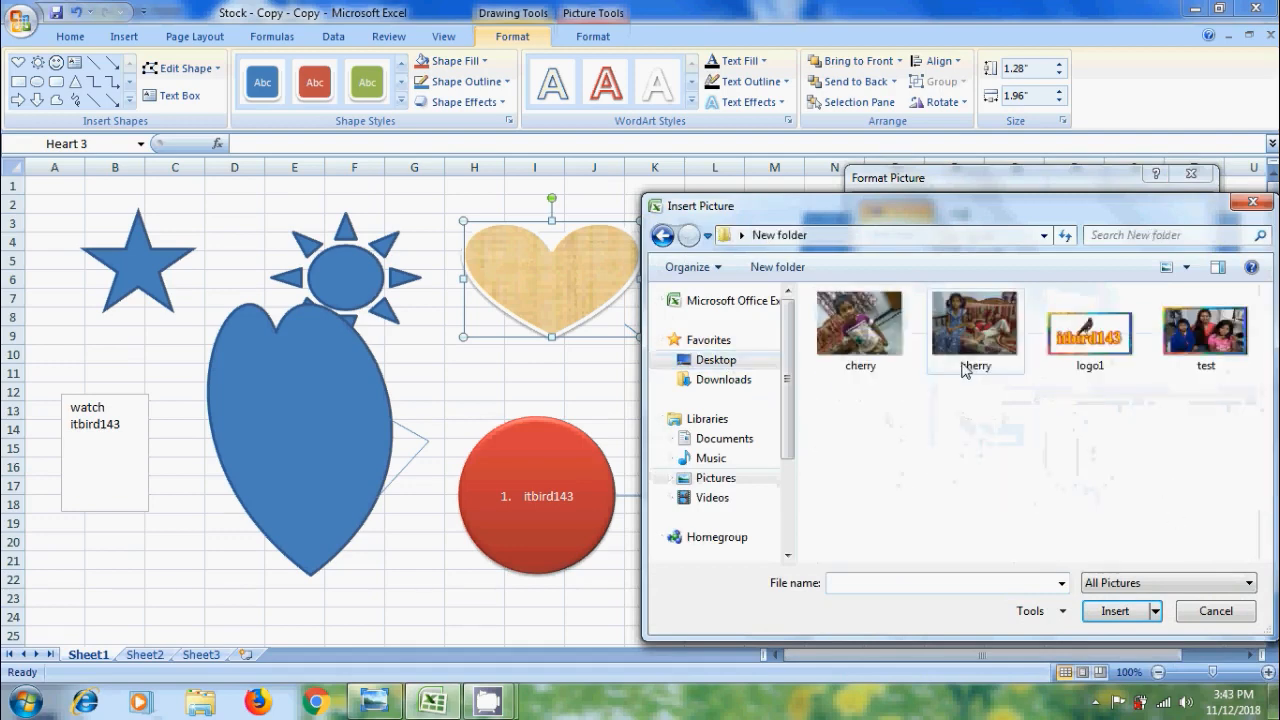
left_click(860, 330)
left_click(1115, 611)
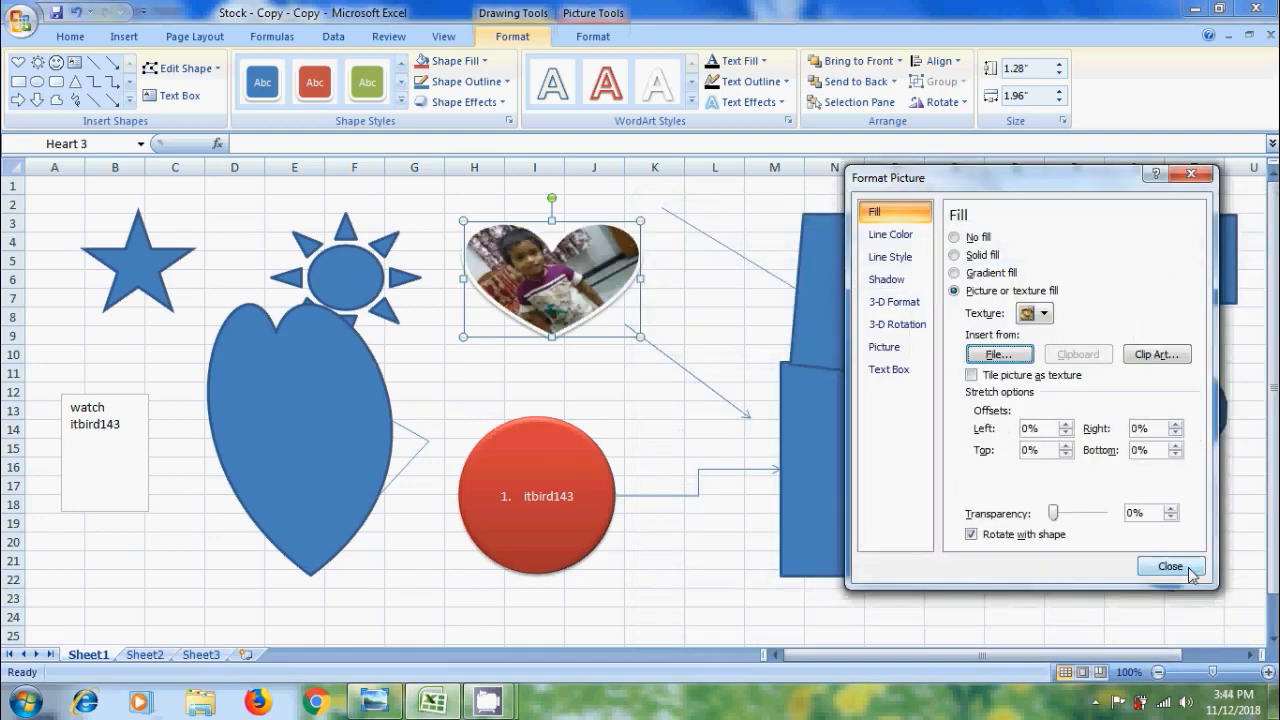
left_click(1180, 568)
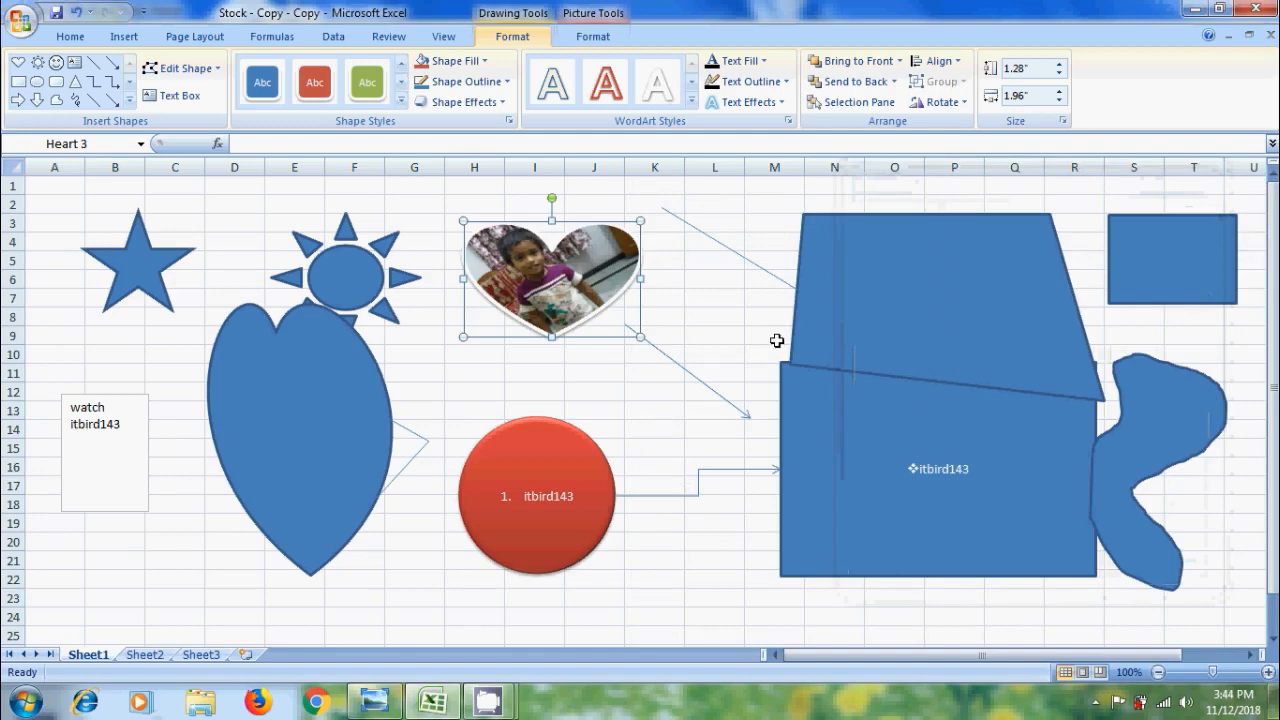
Step: Set the picture-filled heart's outline to the long dash-dot-dot pattern
left_click(507, 82)
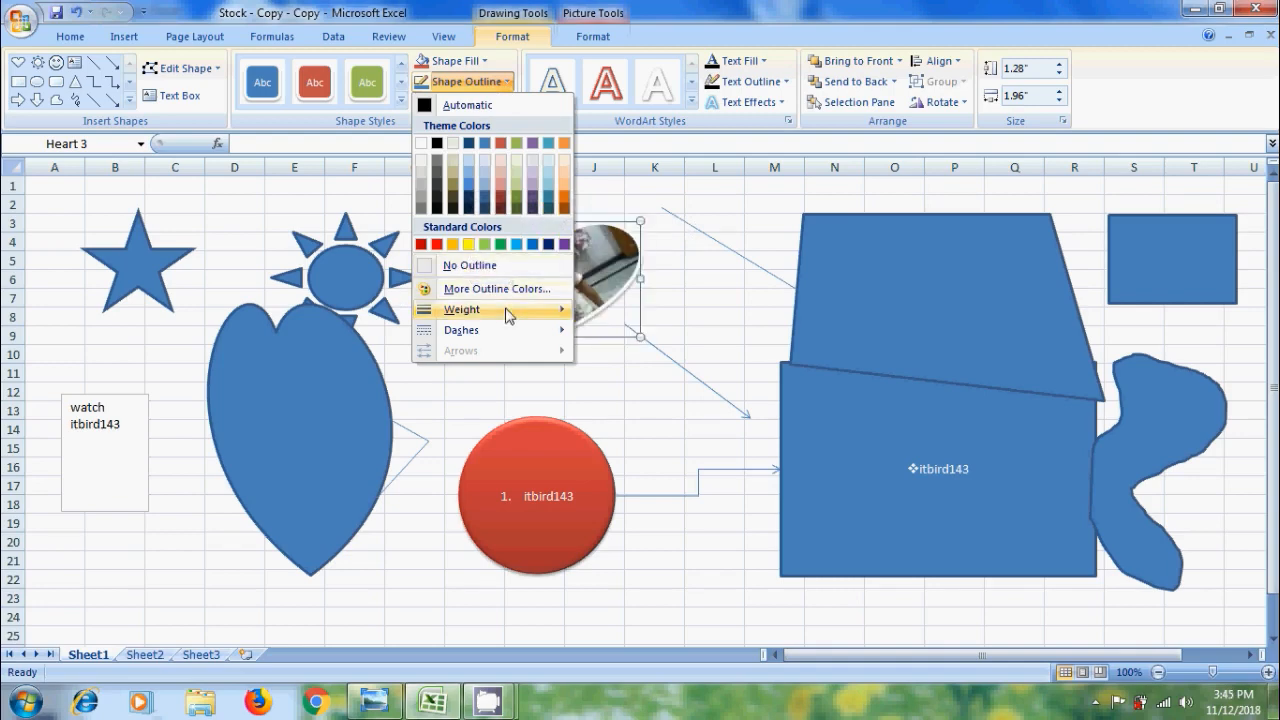
mouse_move(507, 315)
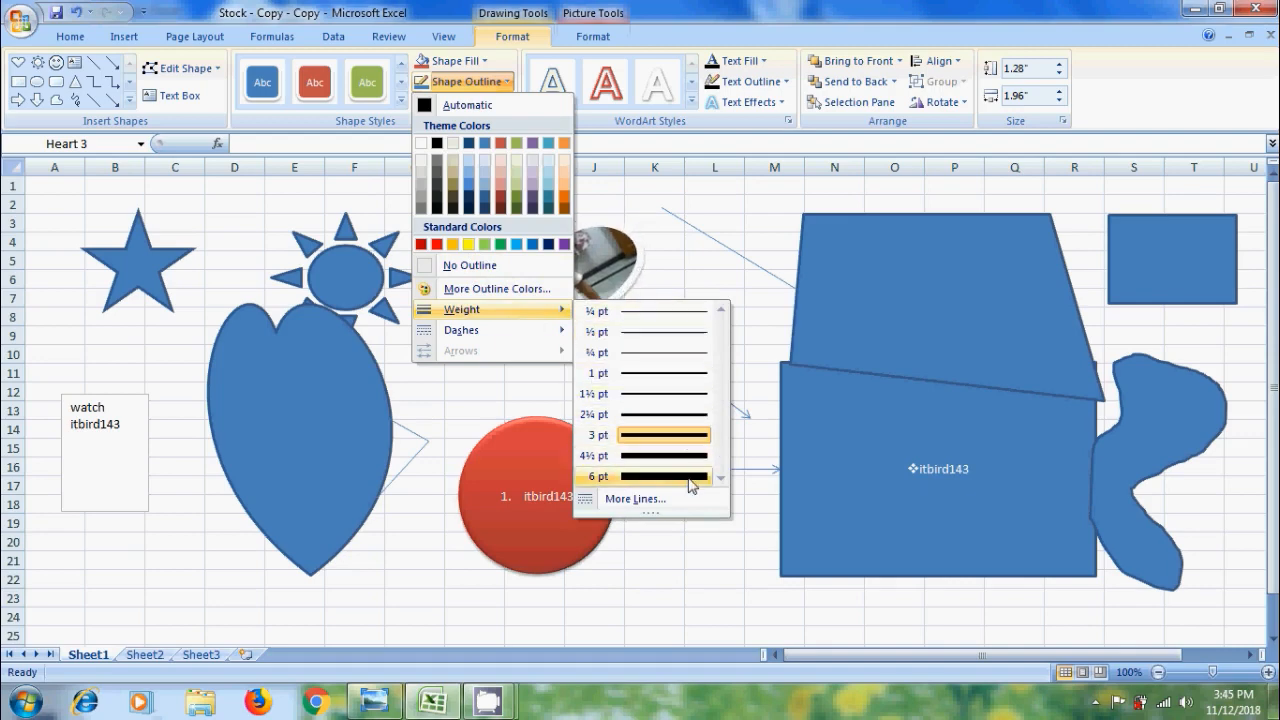
mouse_move(470, 330)
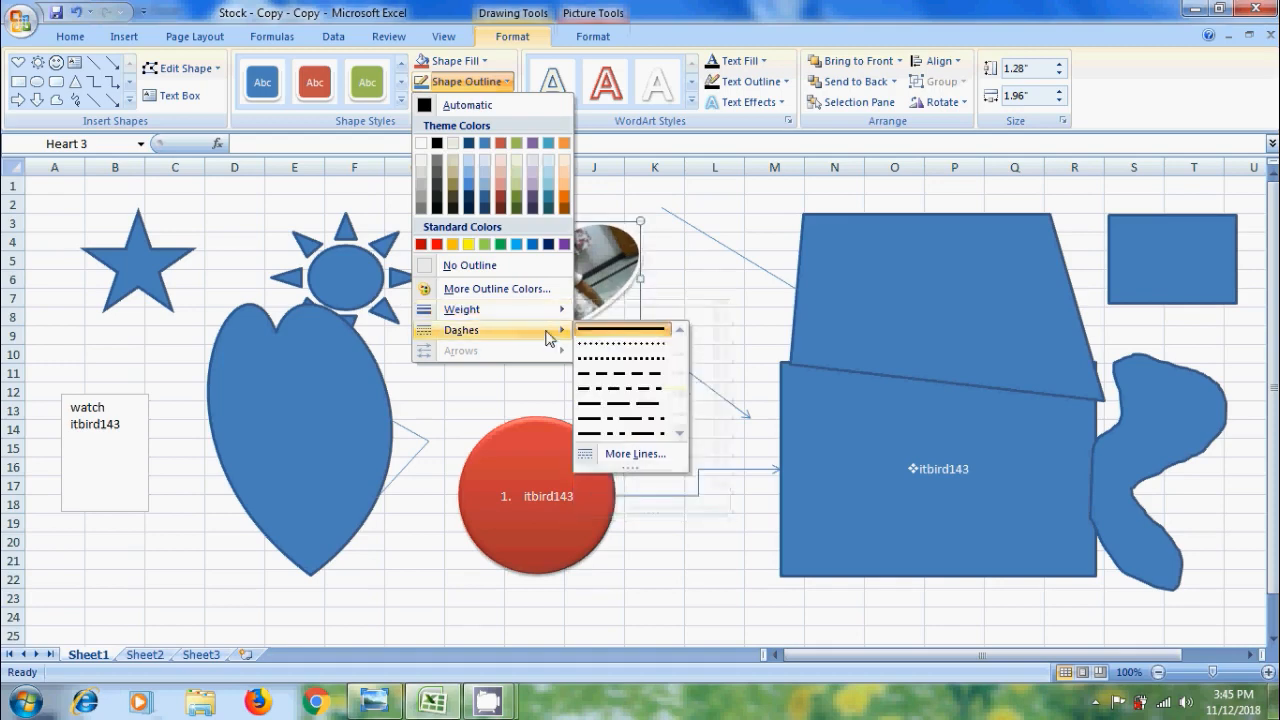
left_click(630, 434)
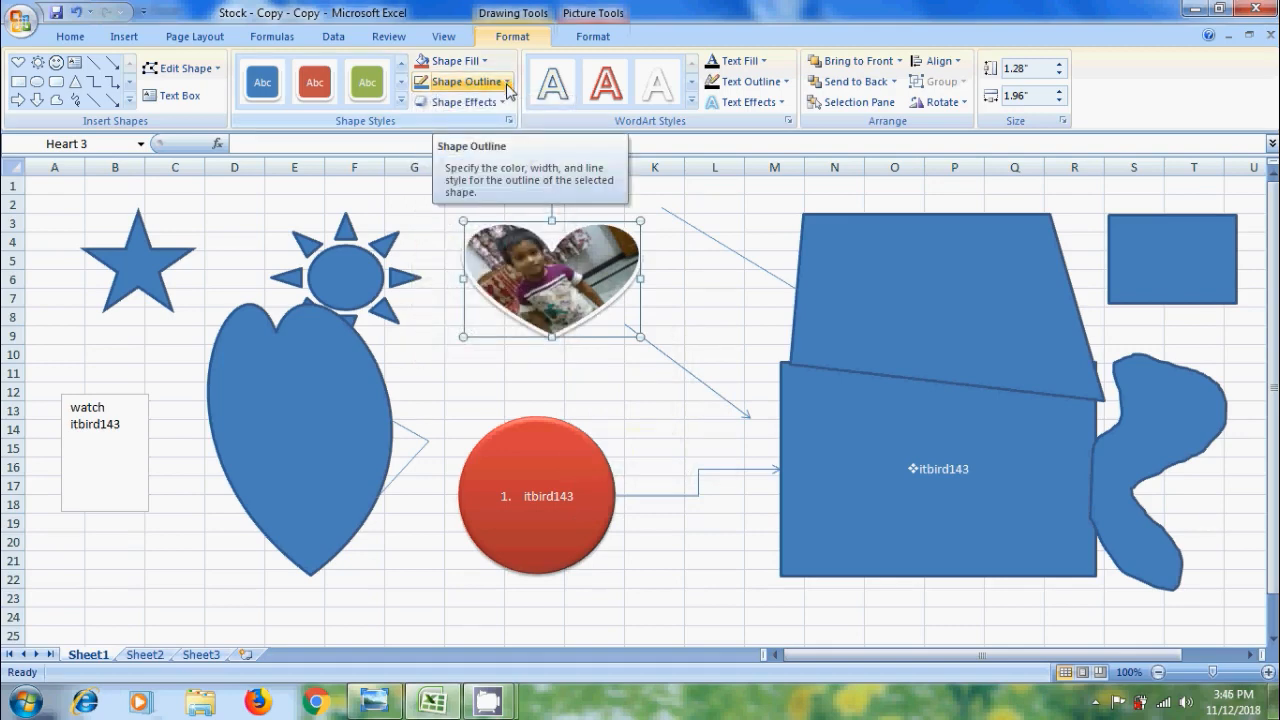
Step: Apply the second Parallel 3-D rotation preset to the picture-filled heart
left_click(503, 104)
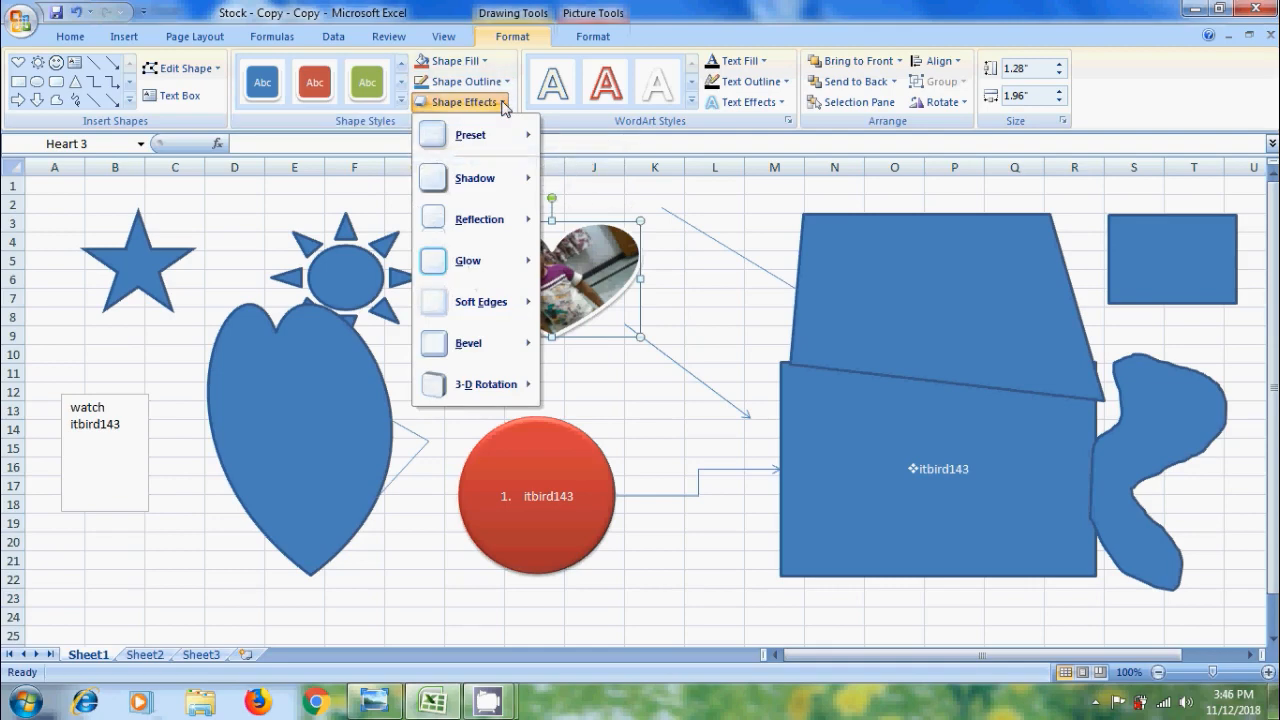
mouse_move(503, 137)
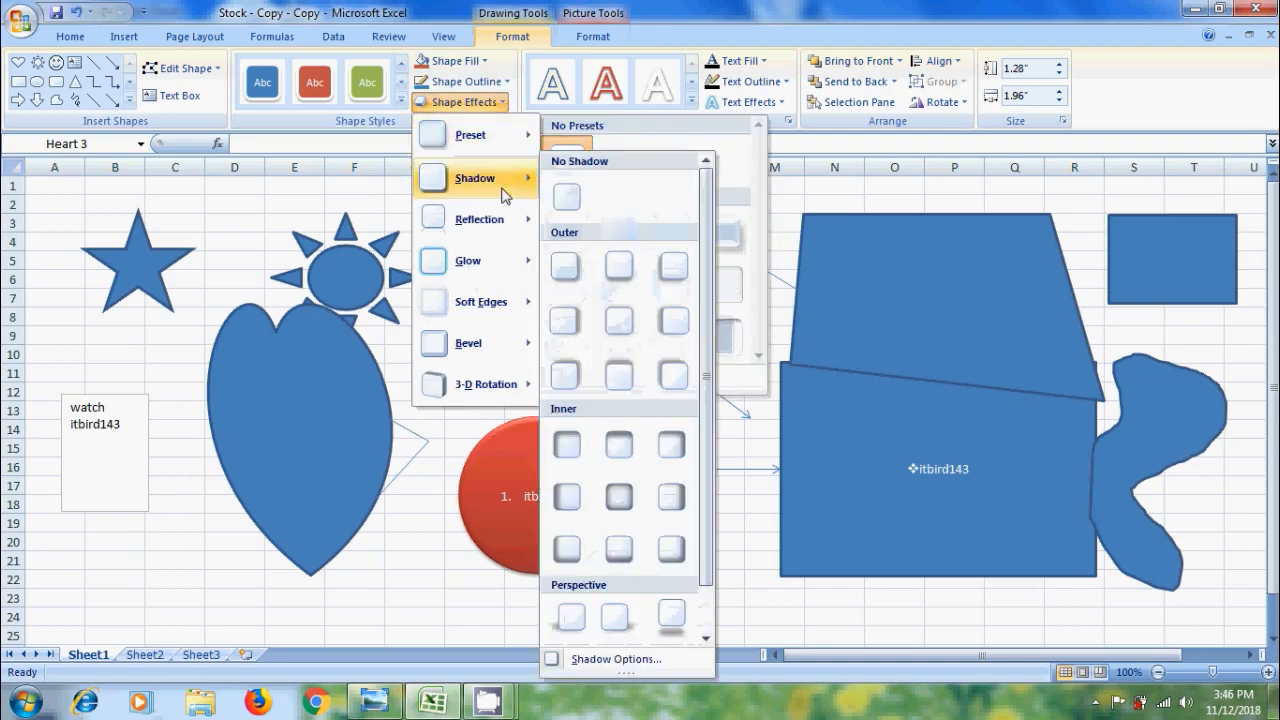
mouse_move(503, 234)
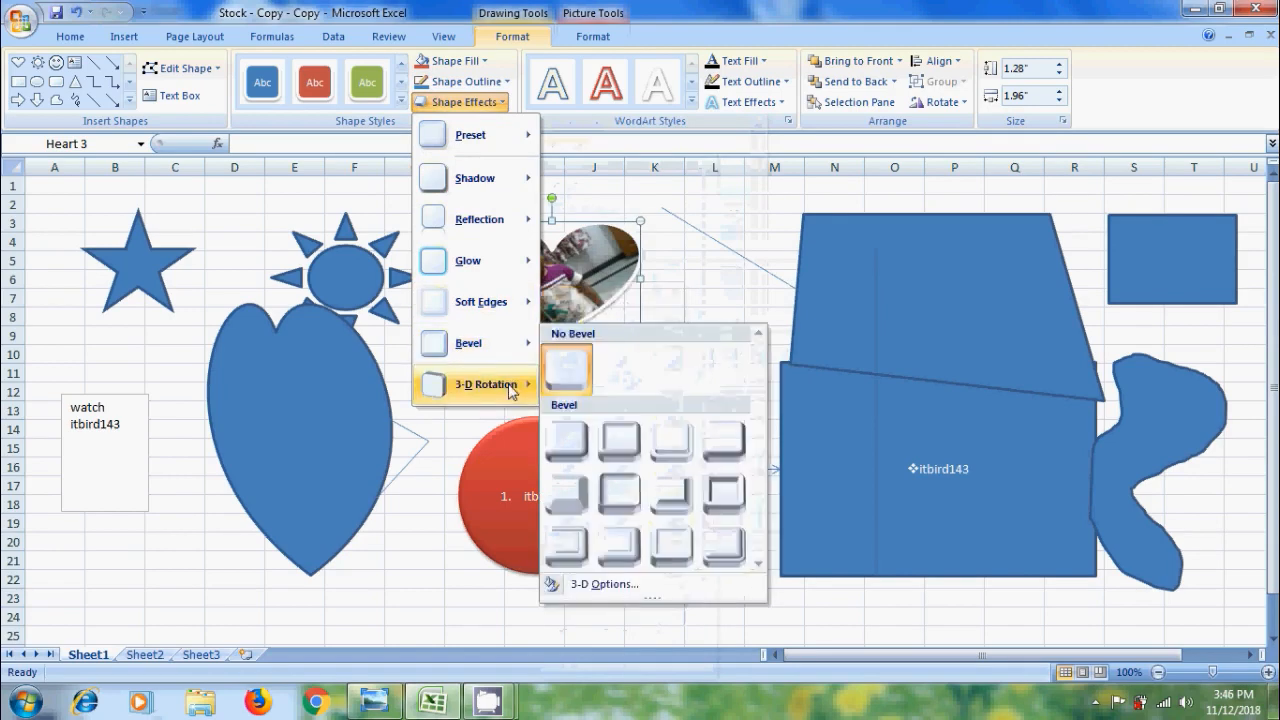
mouse_move(510, 387)
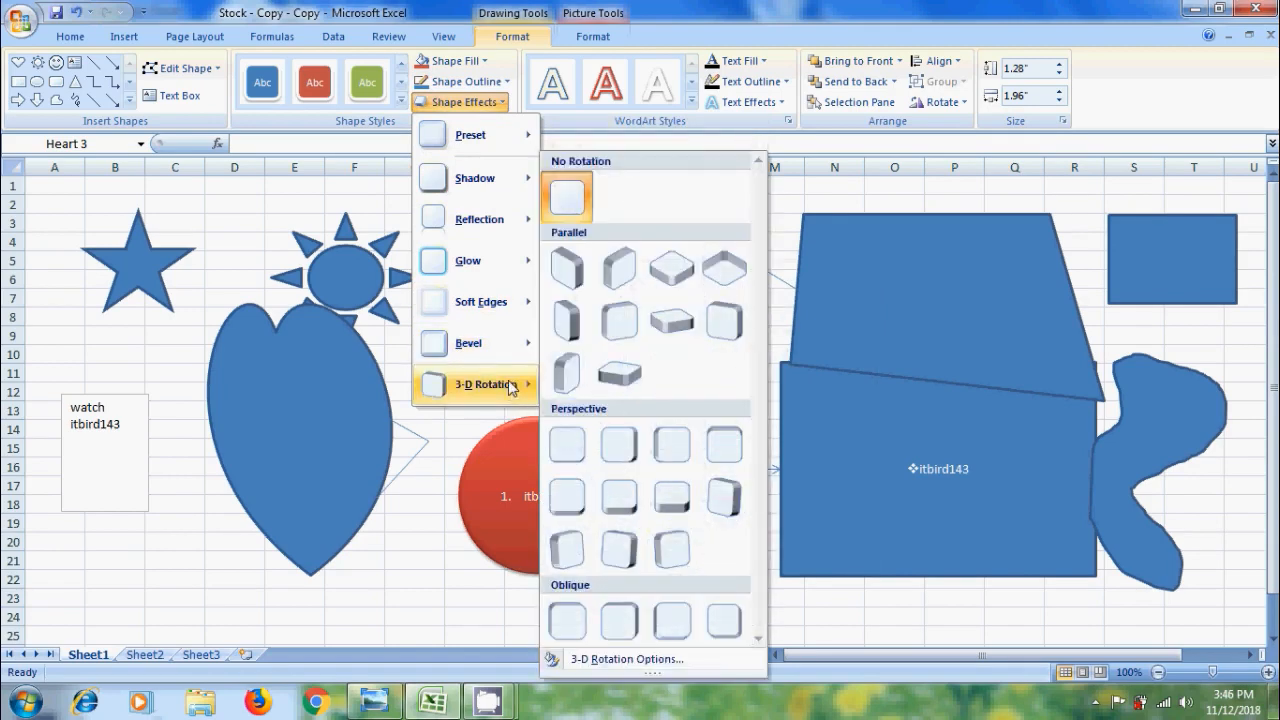
left_click(619, 267)
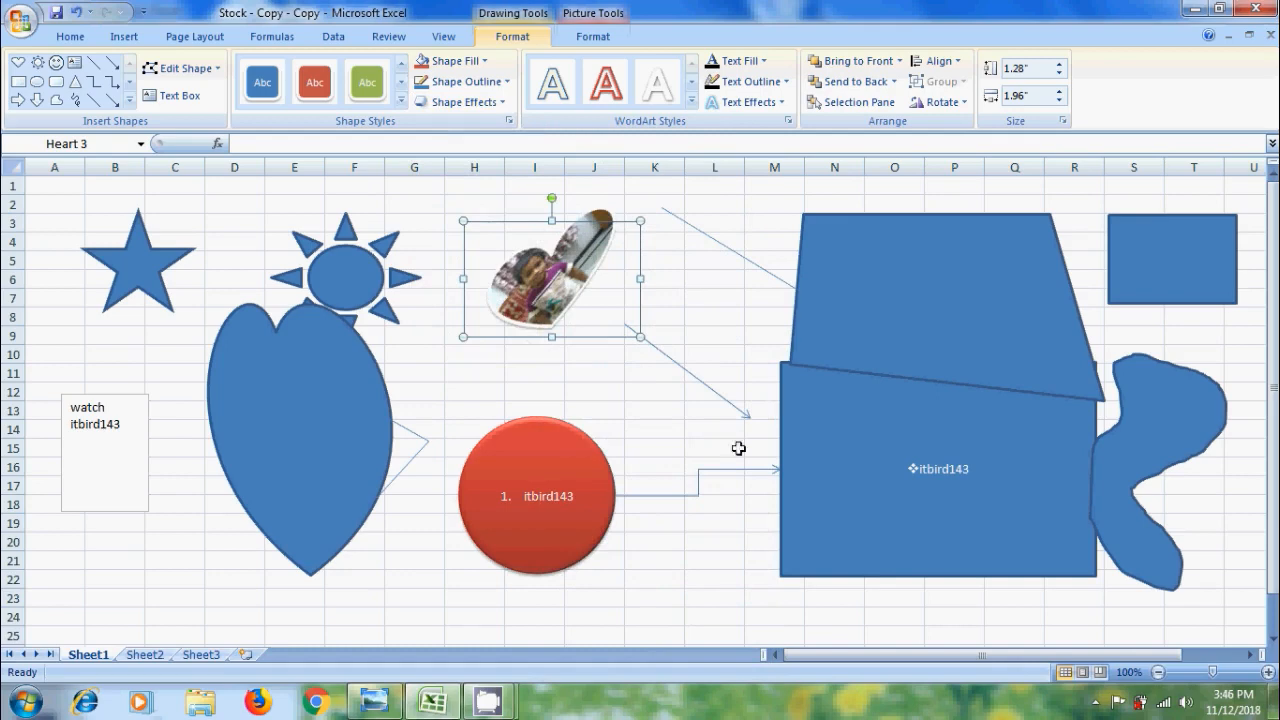
Step: Apply the dark red WordArt style for all text in the shape to the circle's "itbird143" label
left_click_drag(578, 496, 494, 503)
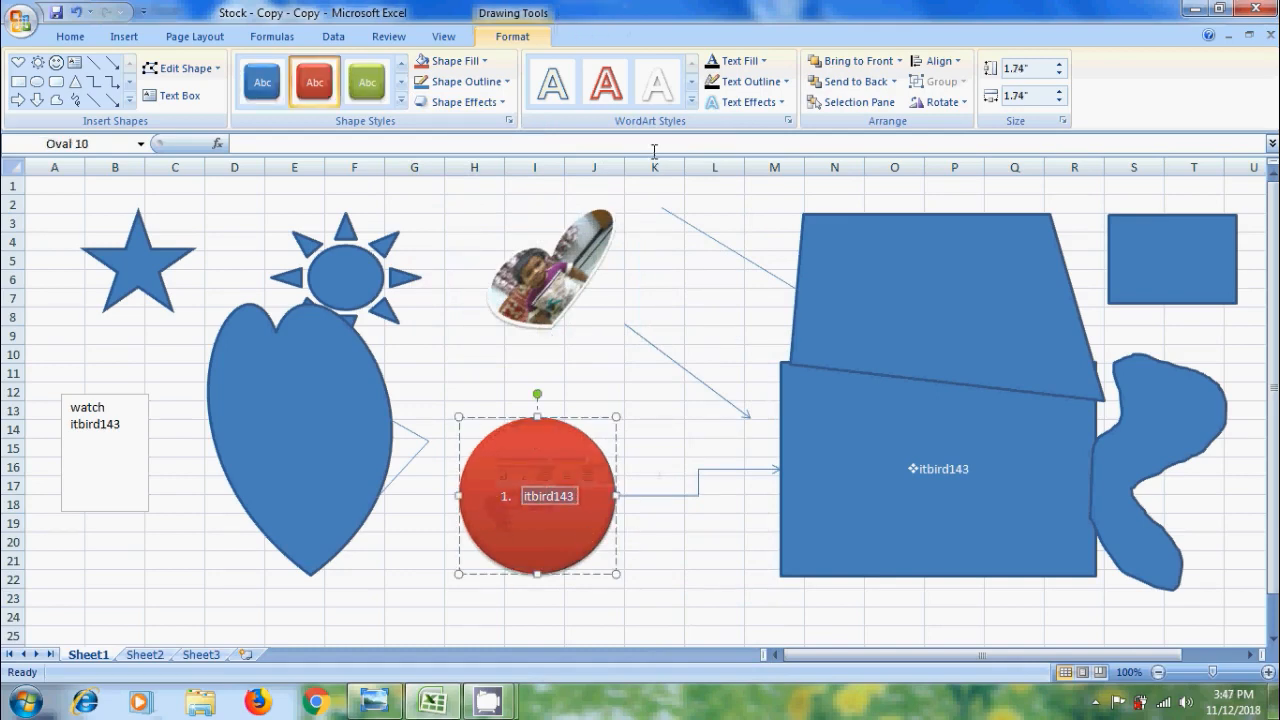
left_click(693, 103)
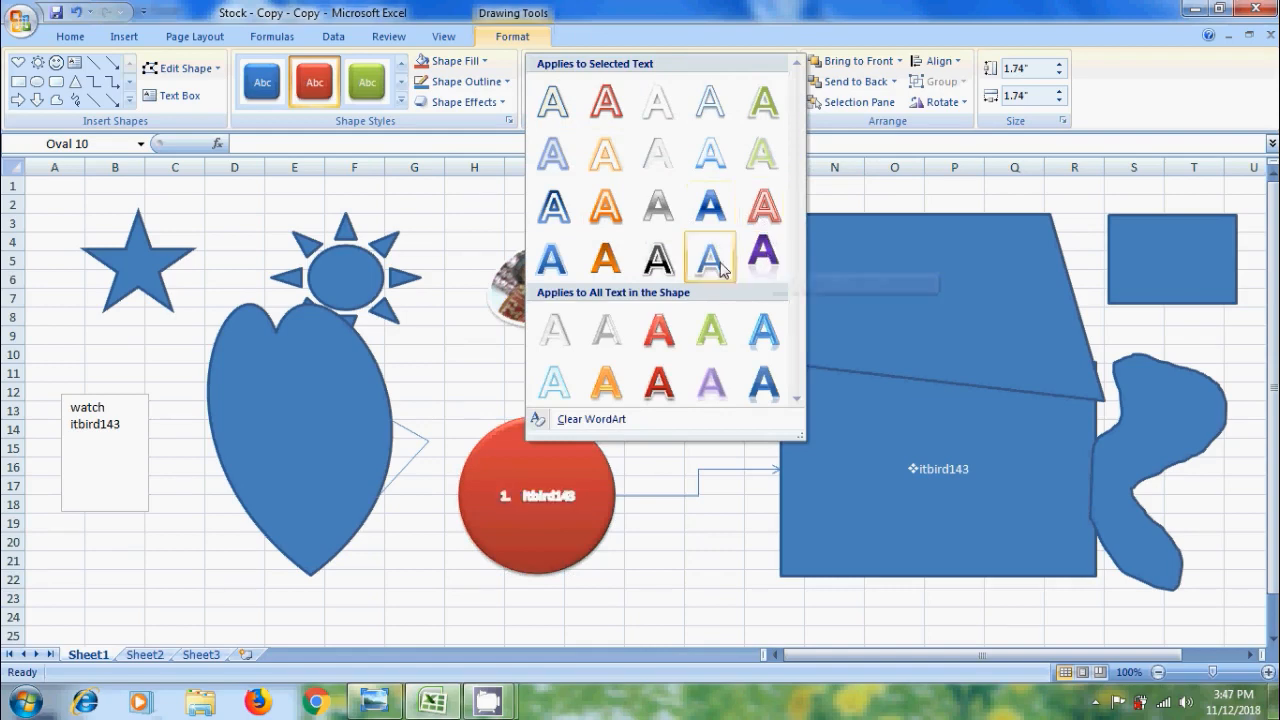
left_click(668, 397)
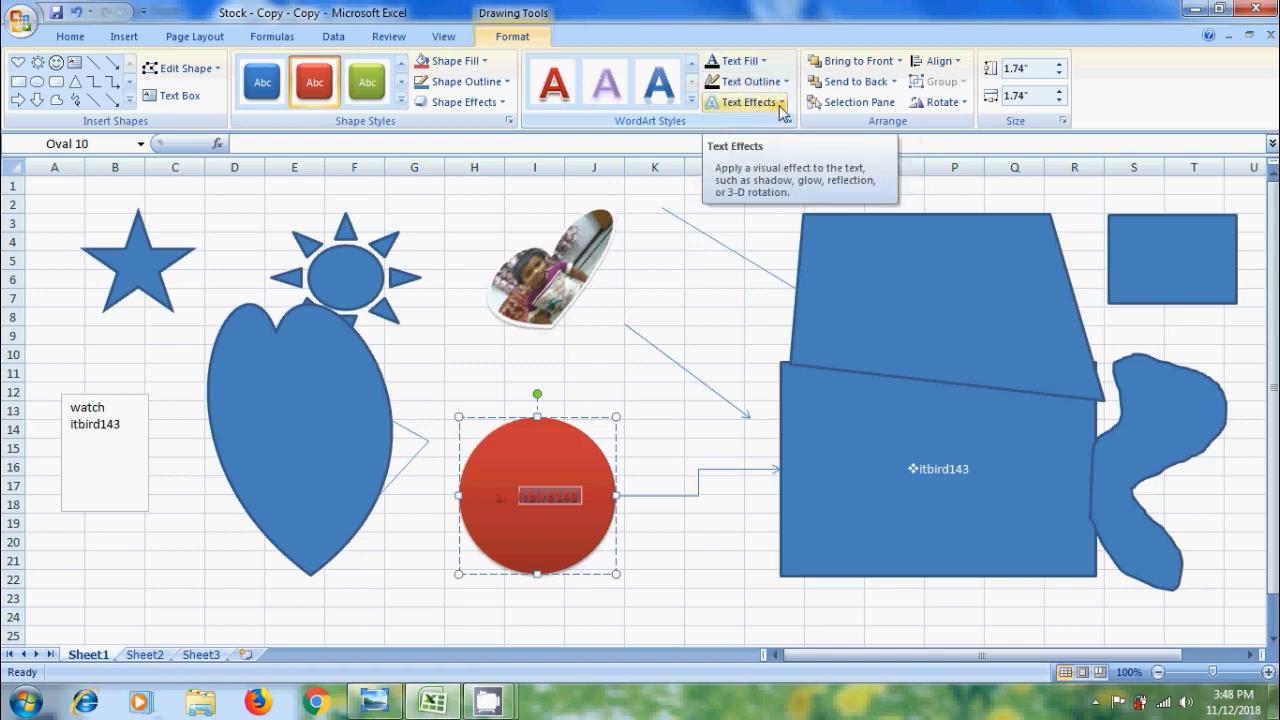
Step: On Sheet2, show the selection pane and bring the large blue circle in front of all other shapes
left_click(145, 655)
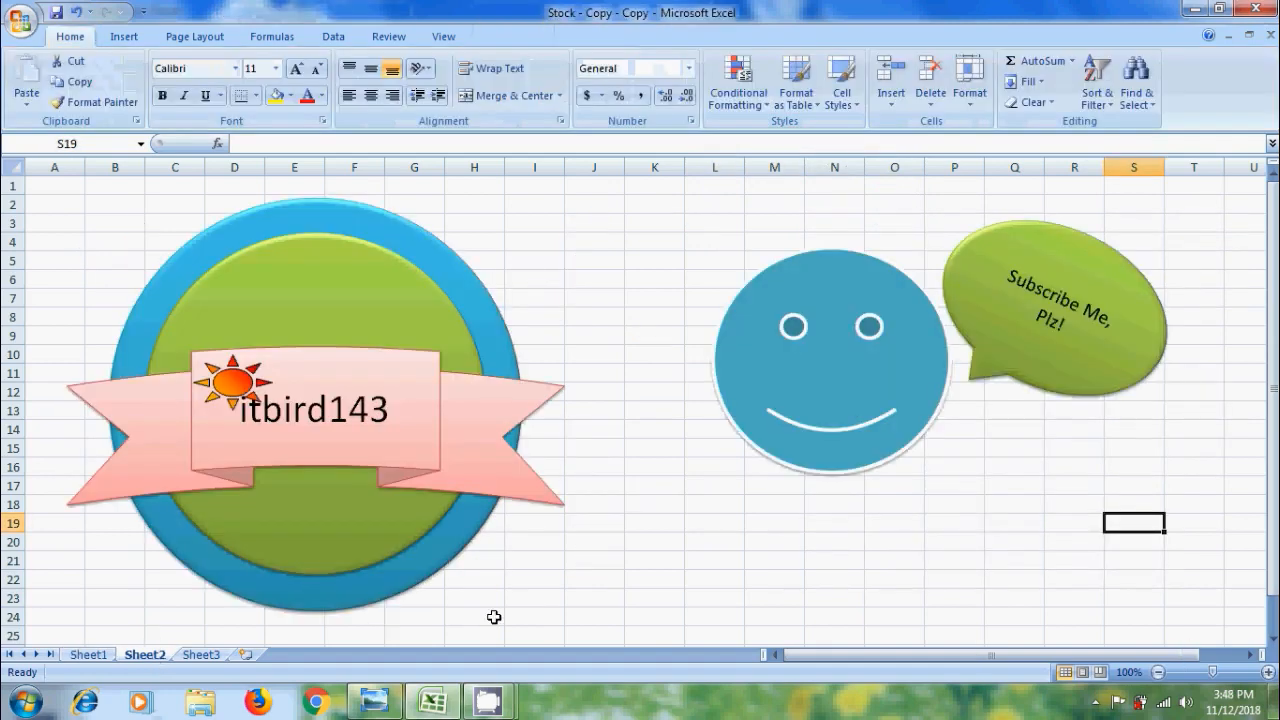
left_click(430, 262)
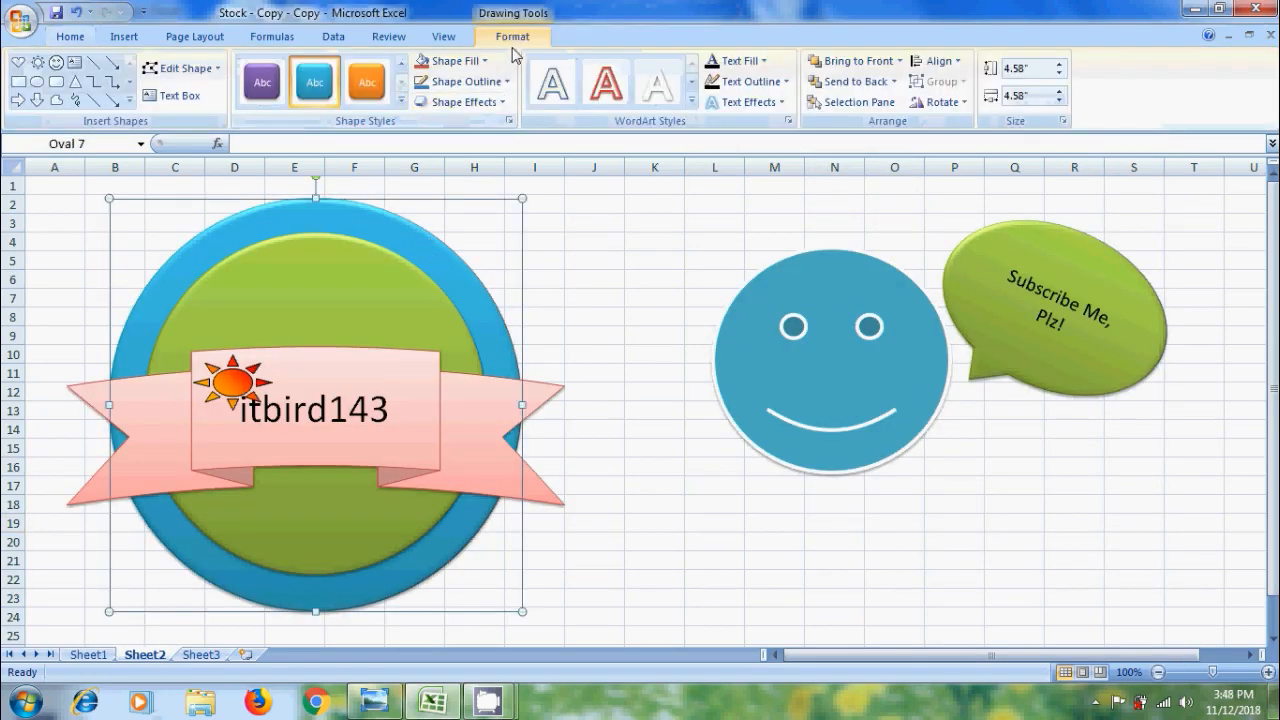
left_click(874, 105)
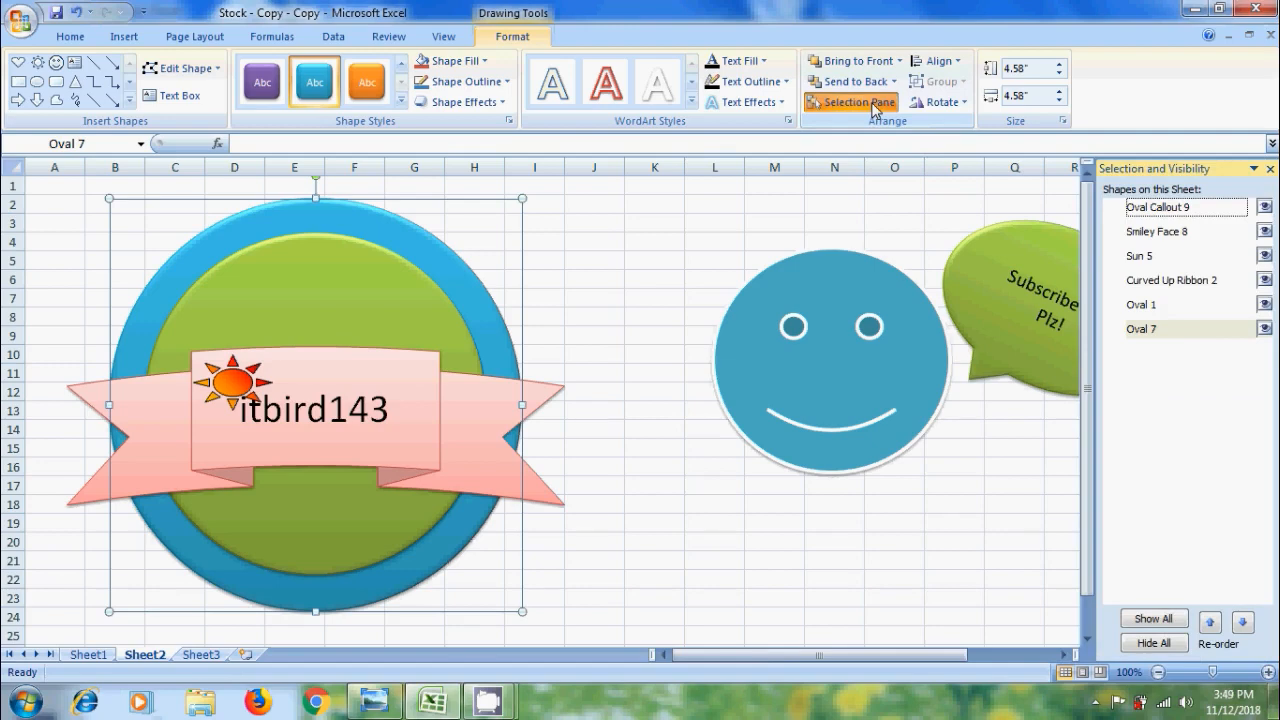
left_click(900, 63)
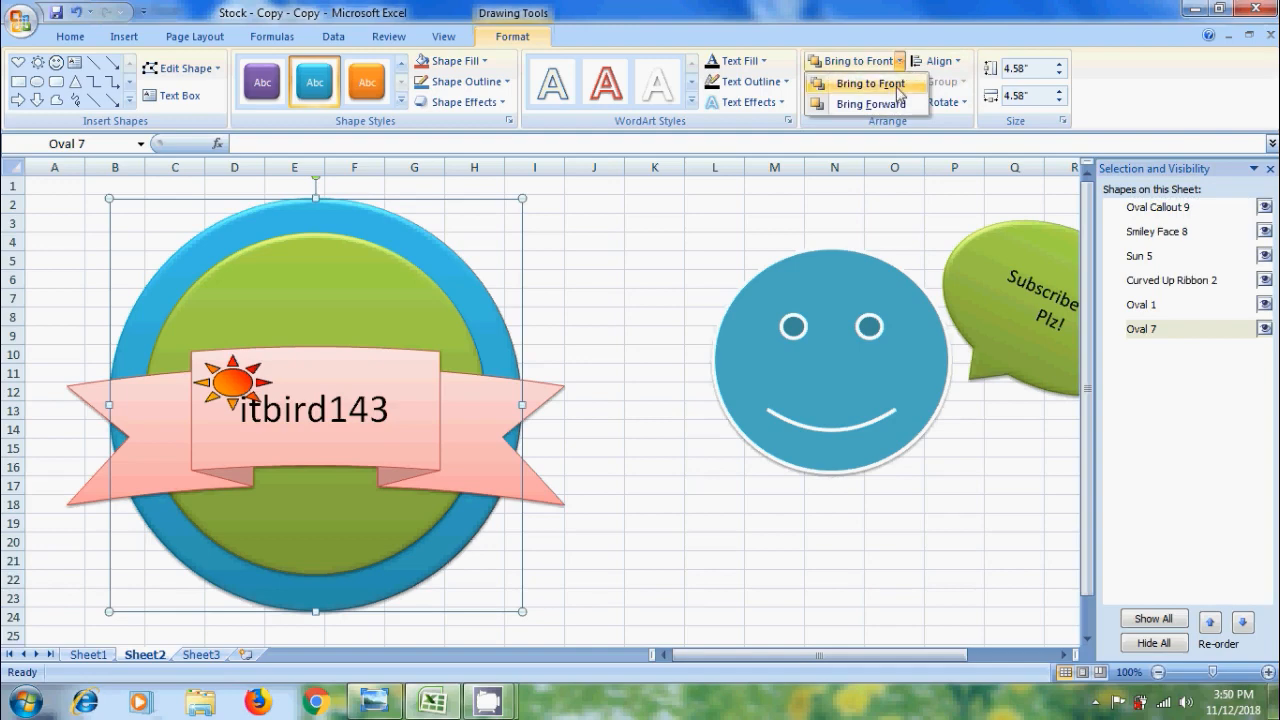
left_click(898, 86)
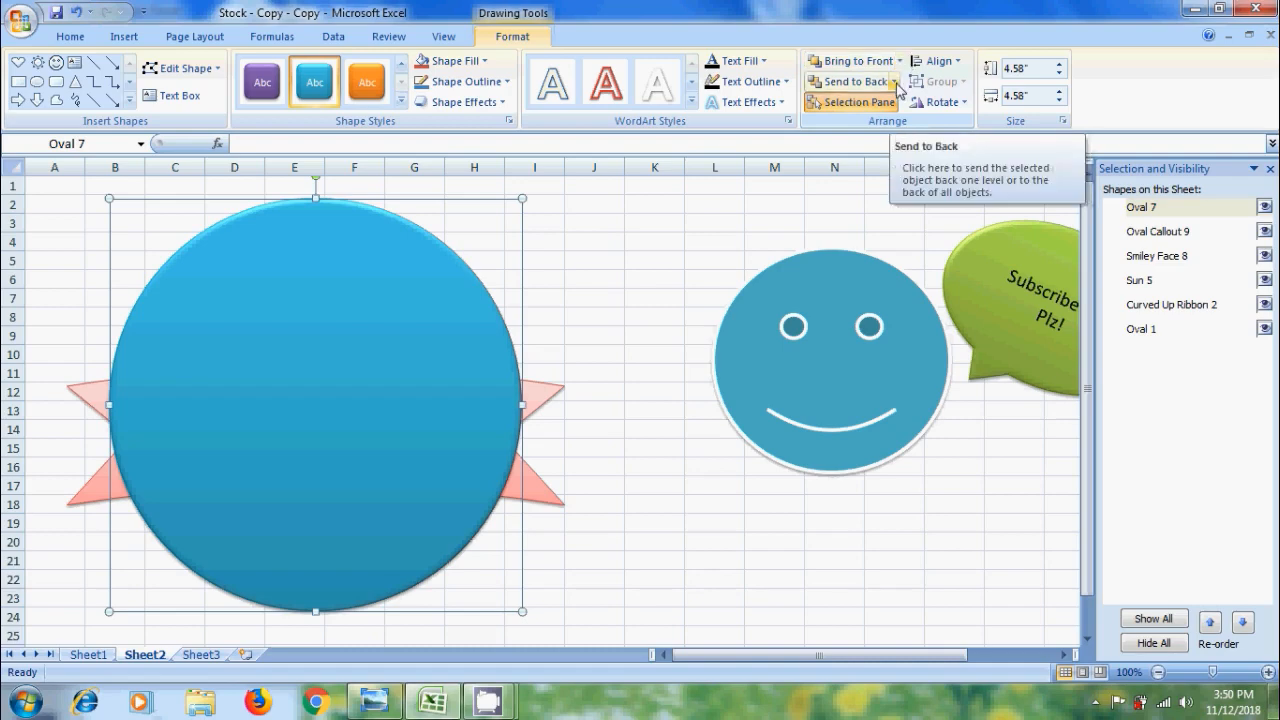
Step: Send the large blue circle backward one level at a time until it lies behind the green circle, and close the selection pane
left_click(896, 82)
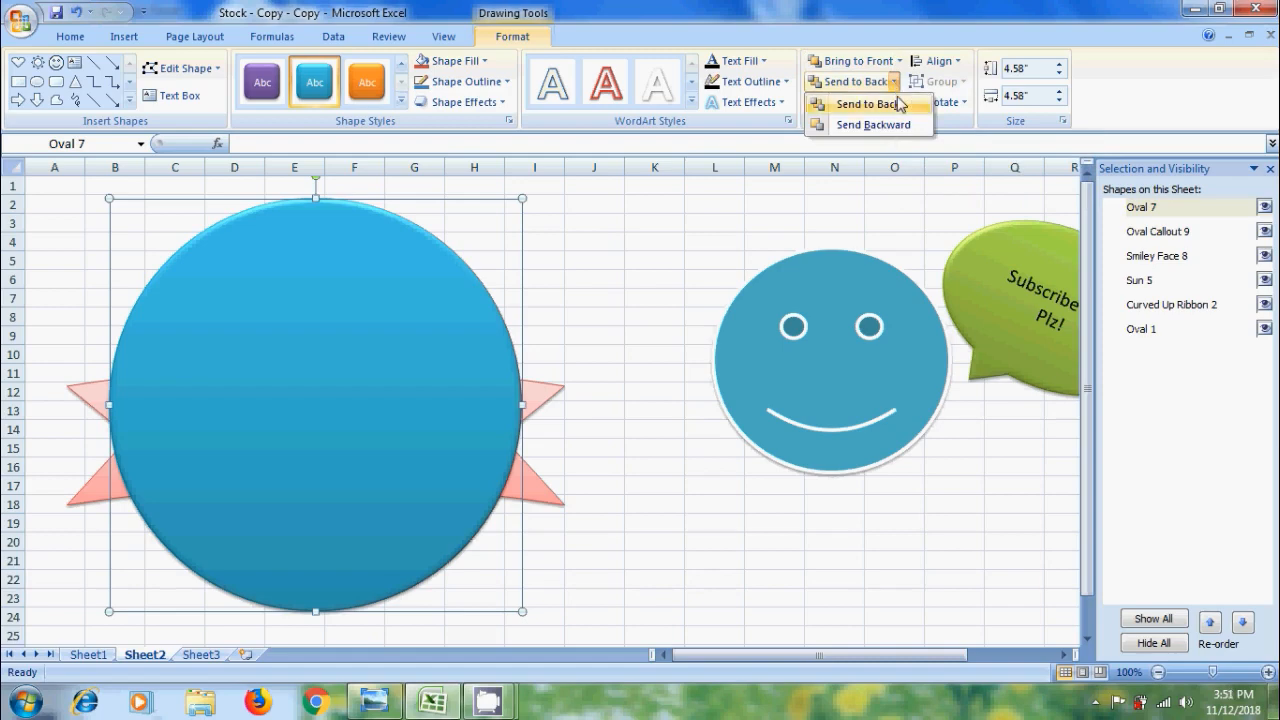
left_click(895, 124)
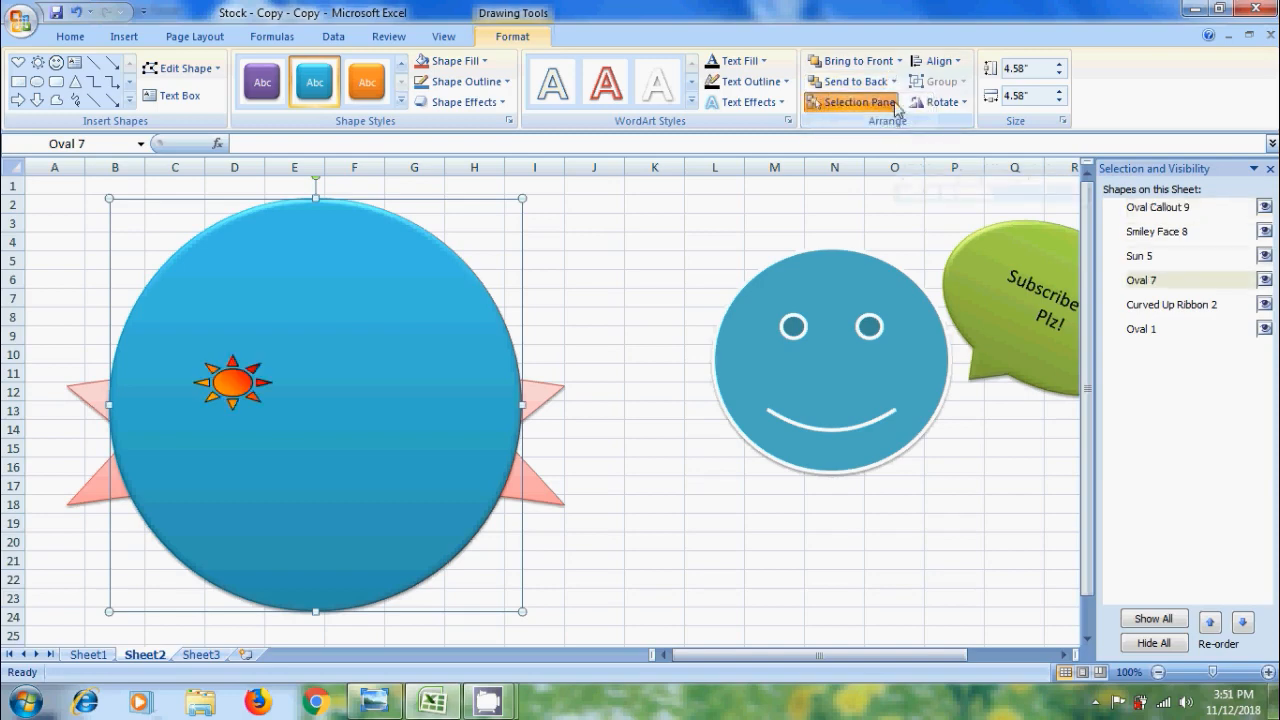
left_click(896, 82)
left_click(897, 125)
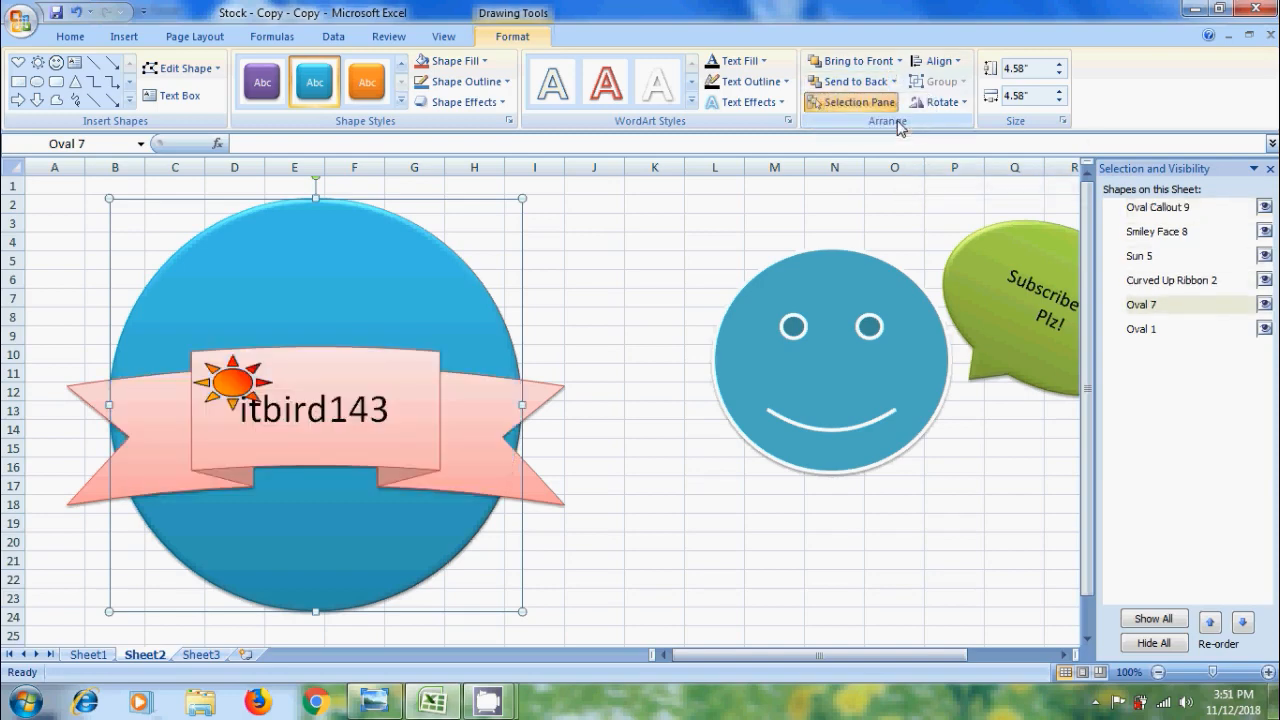
left_click(894, 82)
left_click(895, 125)
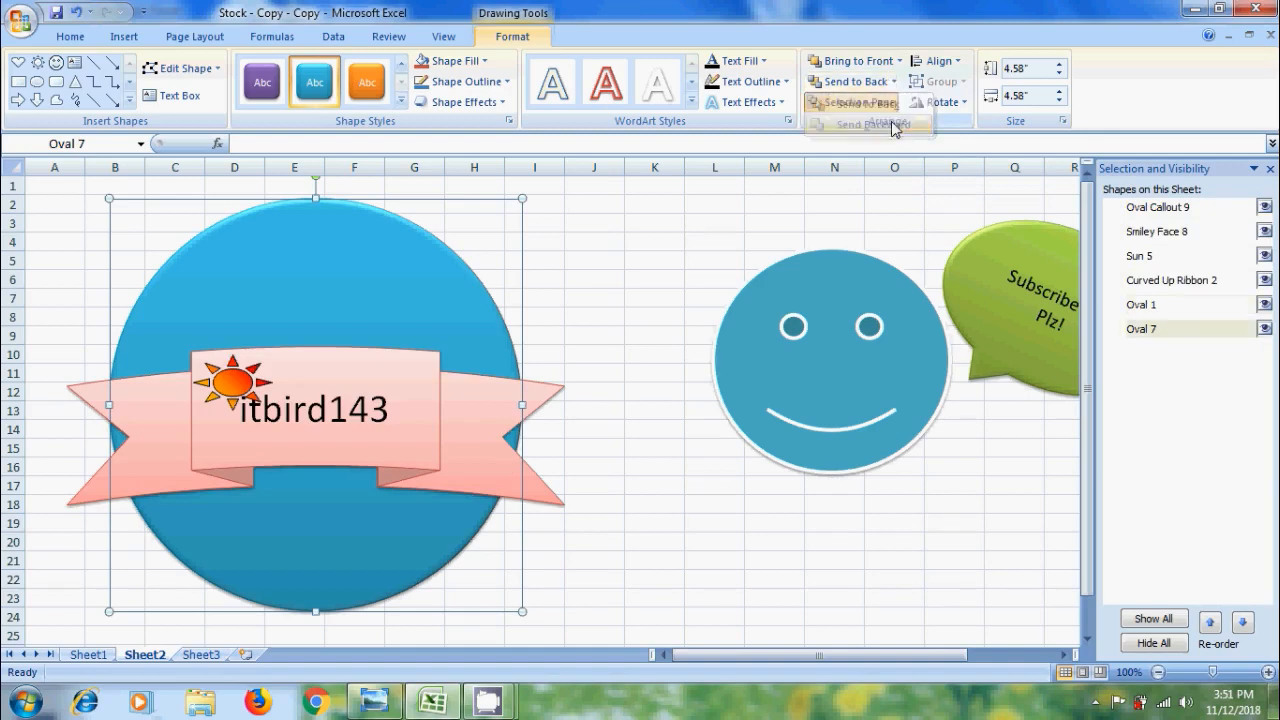
left_click(1271, 169)
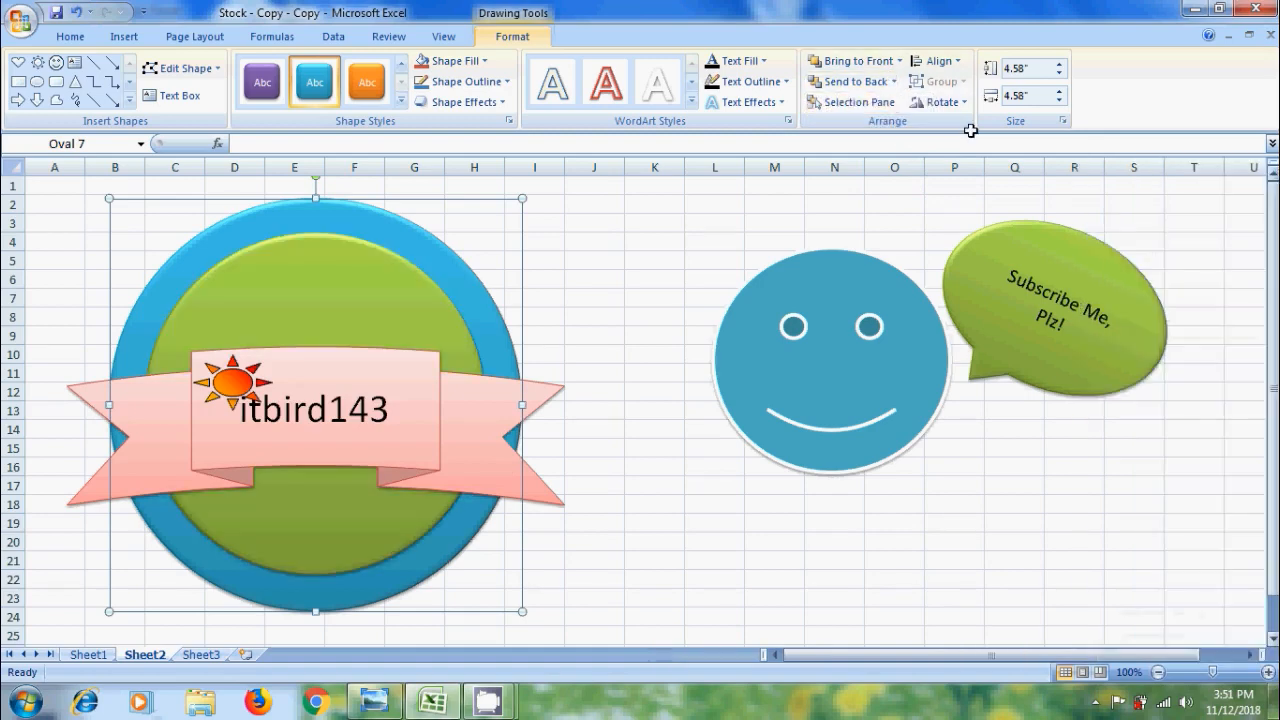
Step: Hide the worksheet gridlines and show them again
left_click(958, 62)
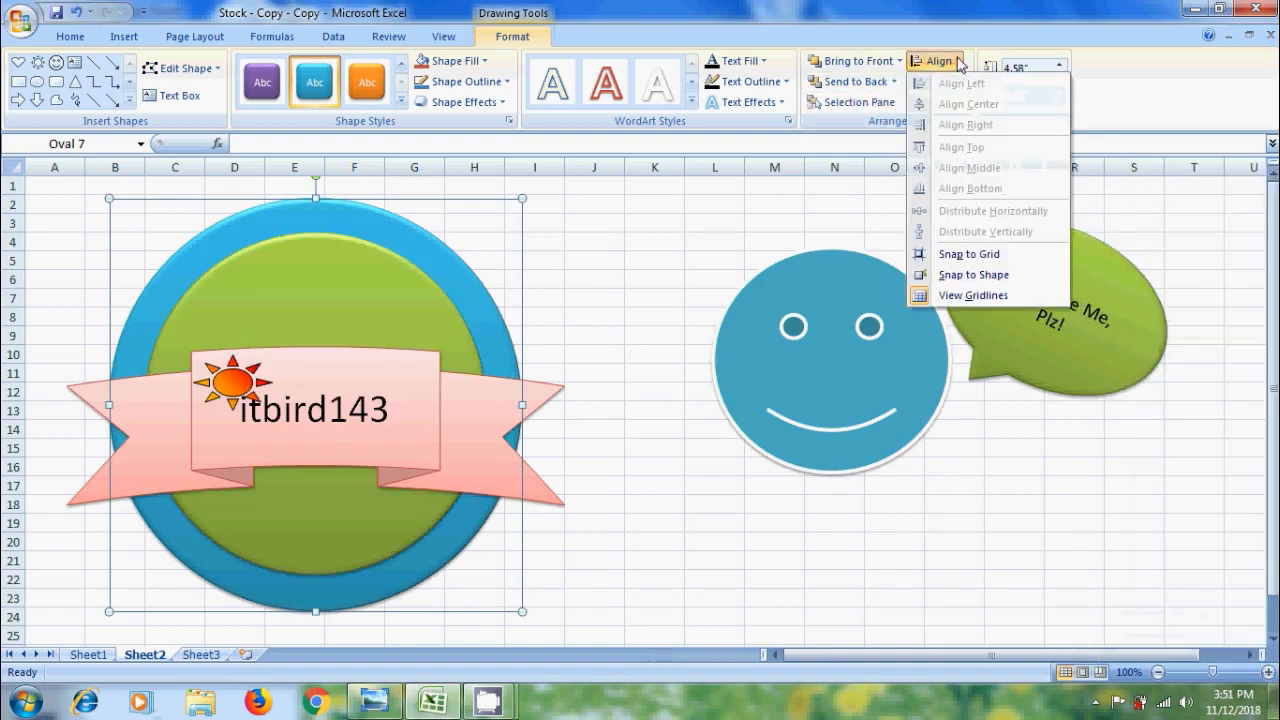
left_click(975, 295)
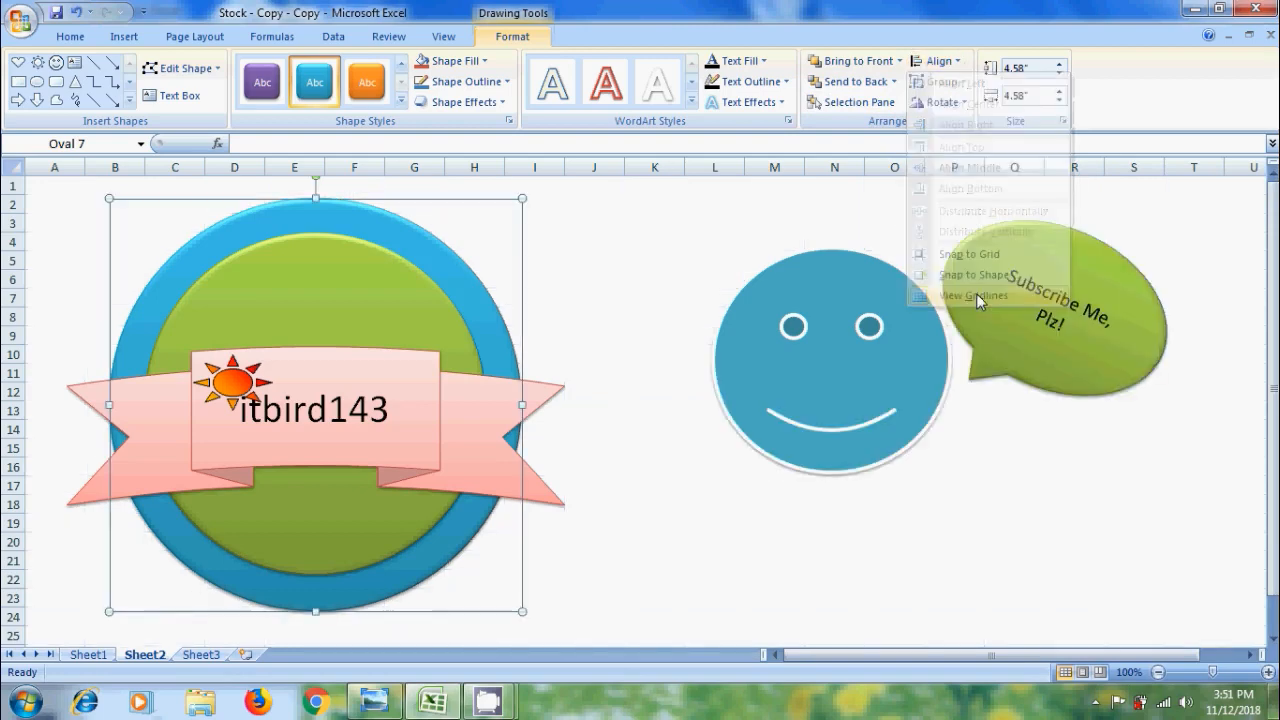
left_click(960, 63)
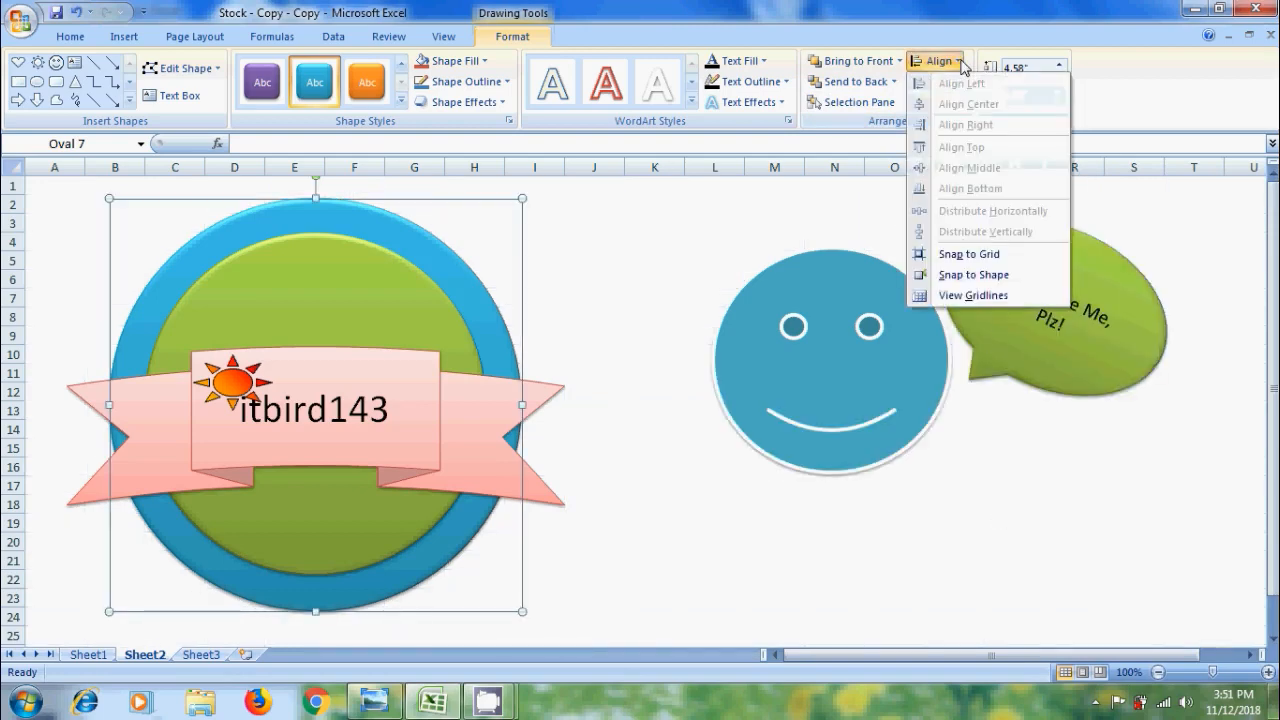
left_click(975, 295)
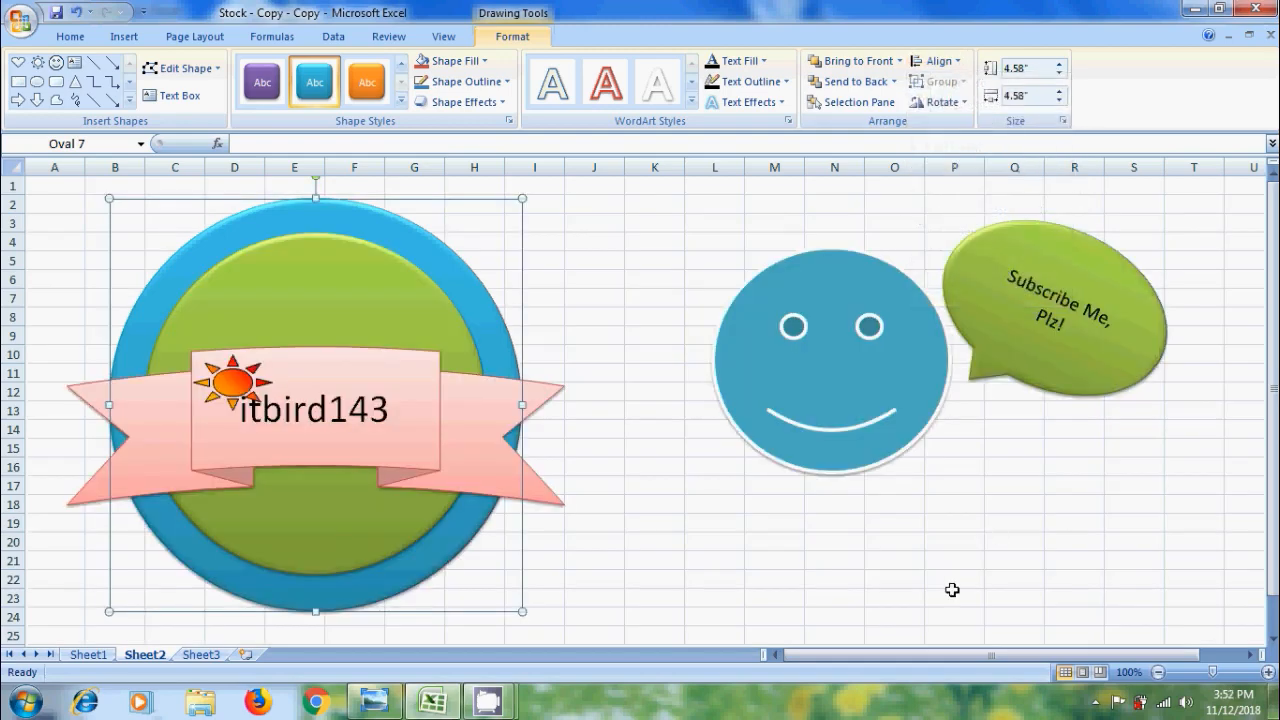
Step: Group the two circles, the ribbon and the sun into one object and move it slightly toward cell A1
key("ctrl+a")
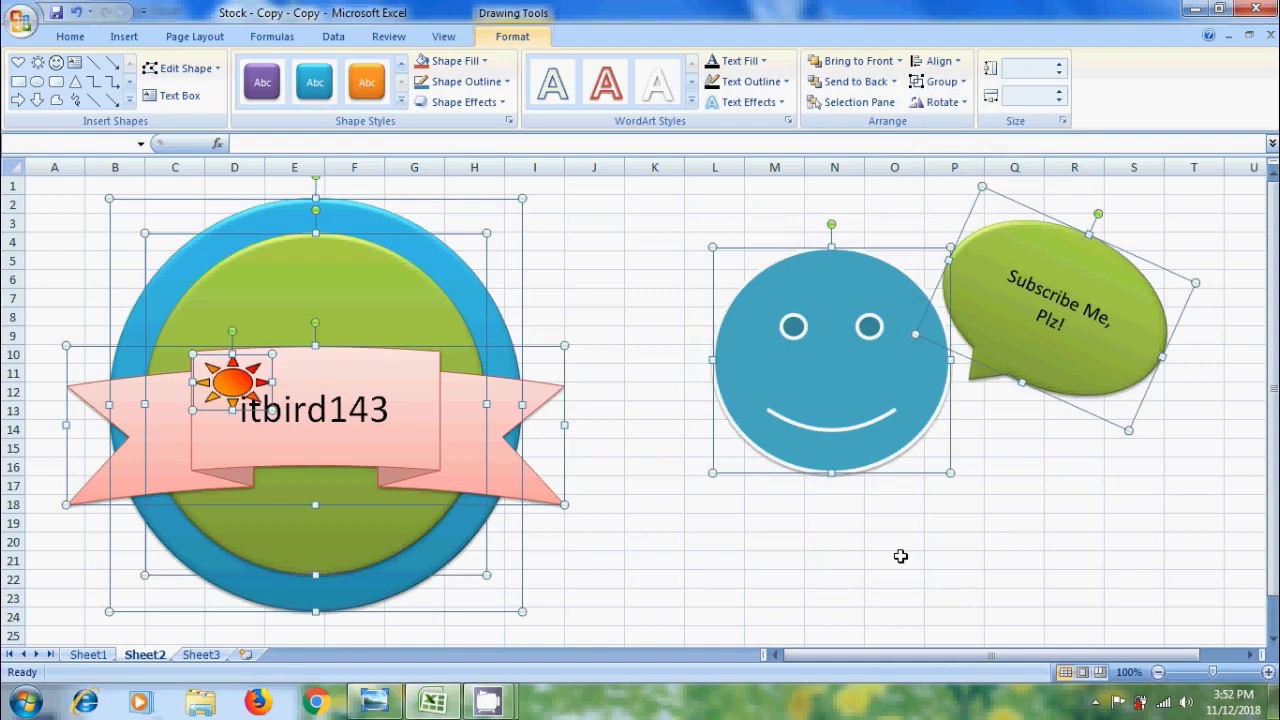
left_click(910, 468, "ctrl")
left_click(1083, 416, "ctrl")
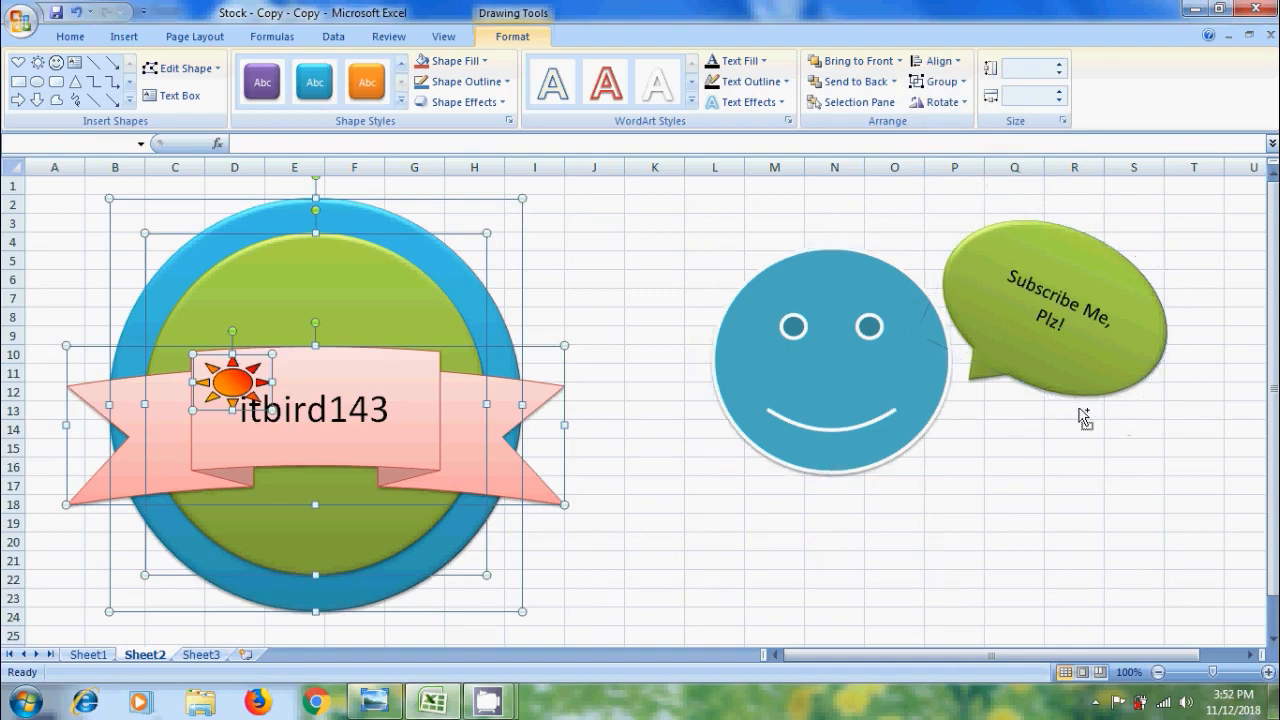
left_click(960, 86)
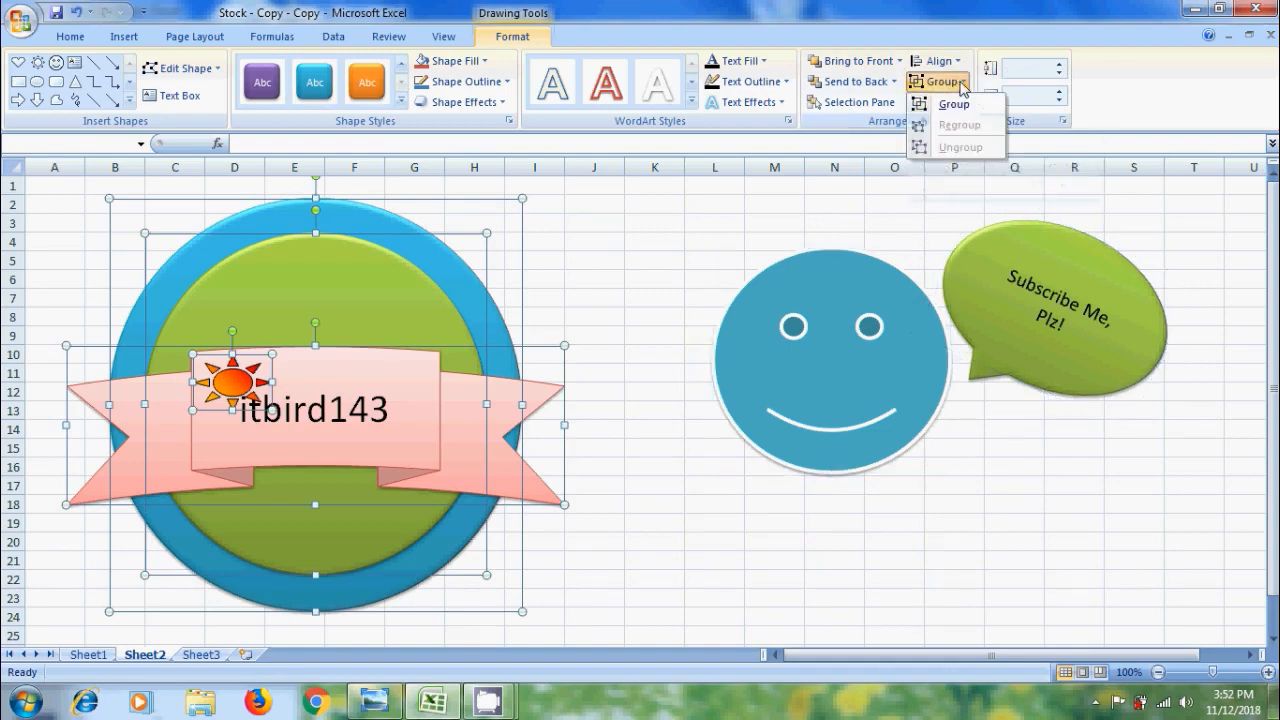
left_click(955, 105)
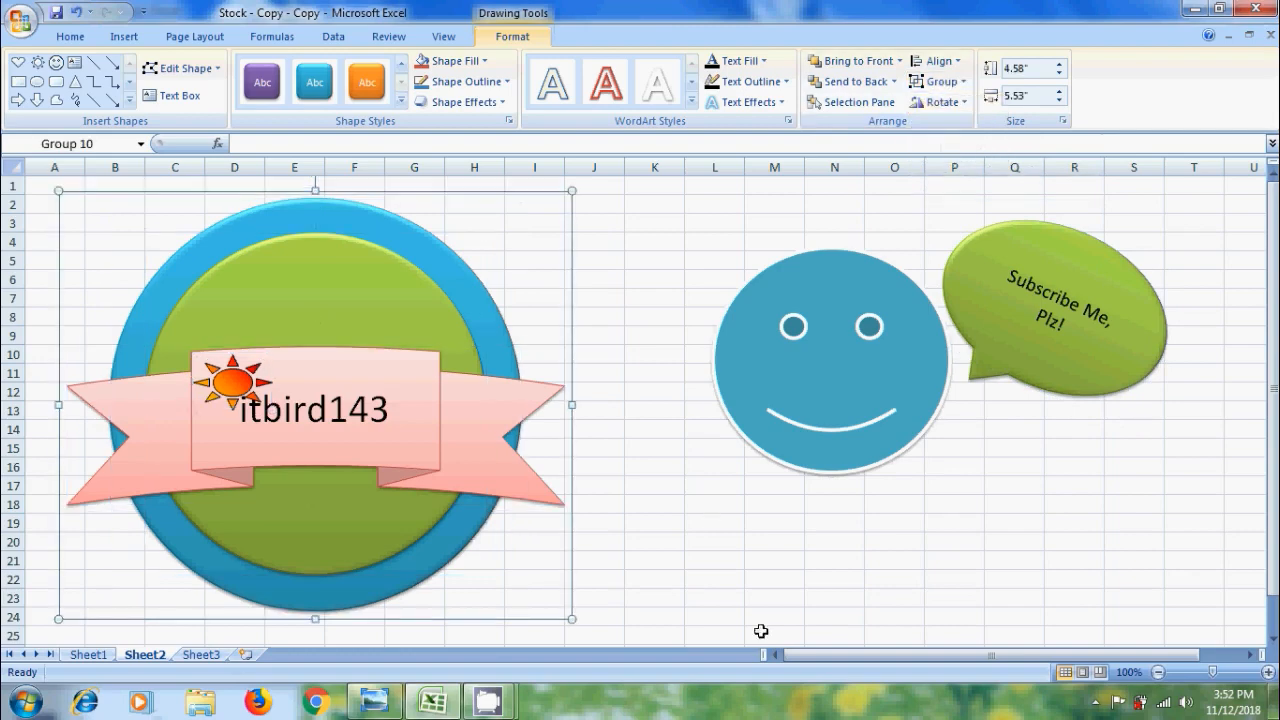
left_click_drag(355, 300, 493, 322)
left_click_drag(531, 371, 365, 296)
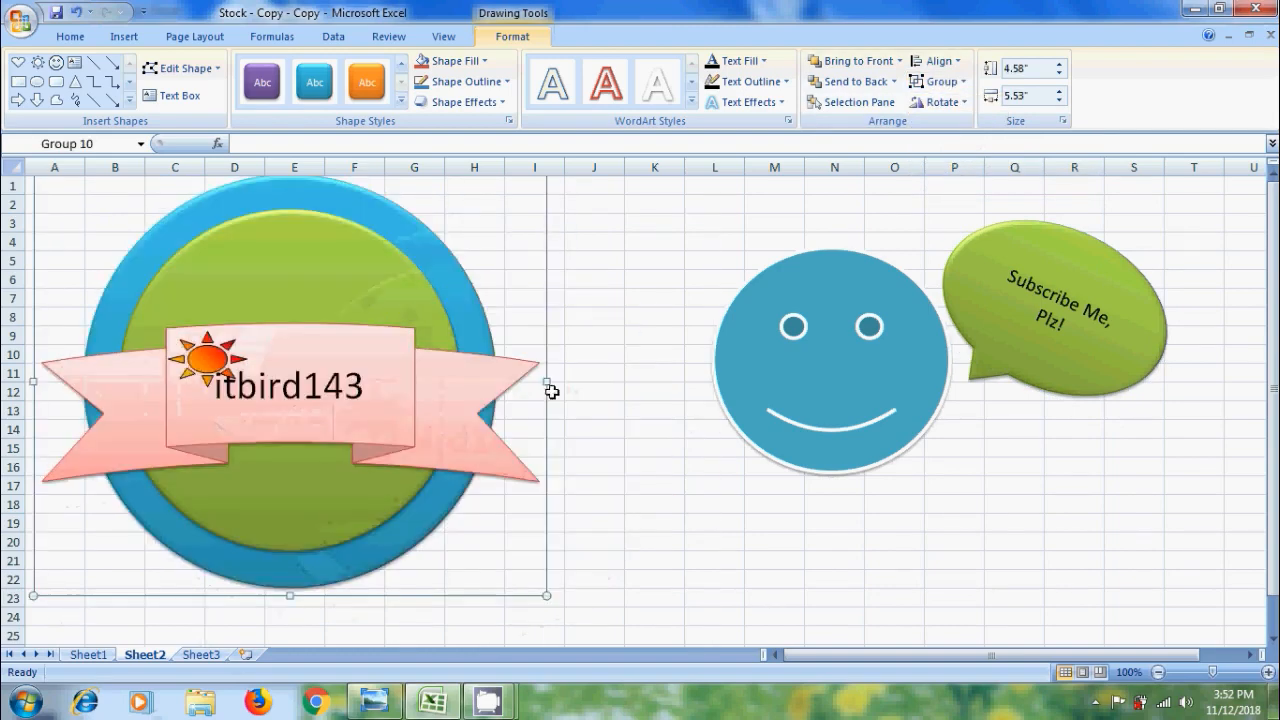
Step: Group the smiley face with the "Subscribe Me, Plz!" callout and move the group down about three rows
left_click(914, 394)
left_click(1112, 339, "shift")
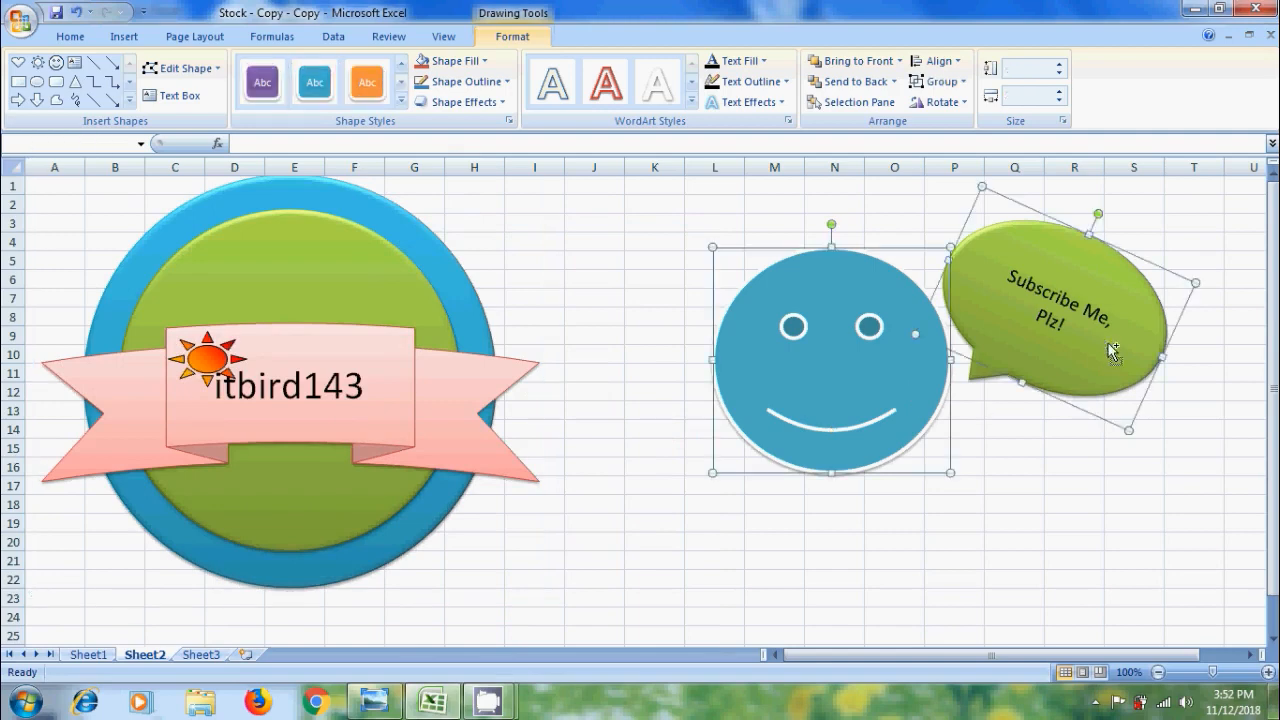
left_click(960, 82)
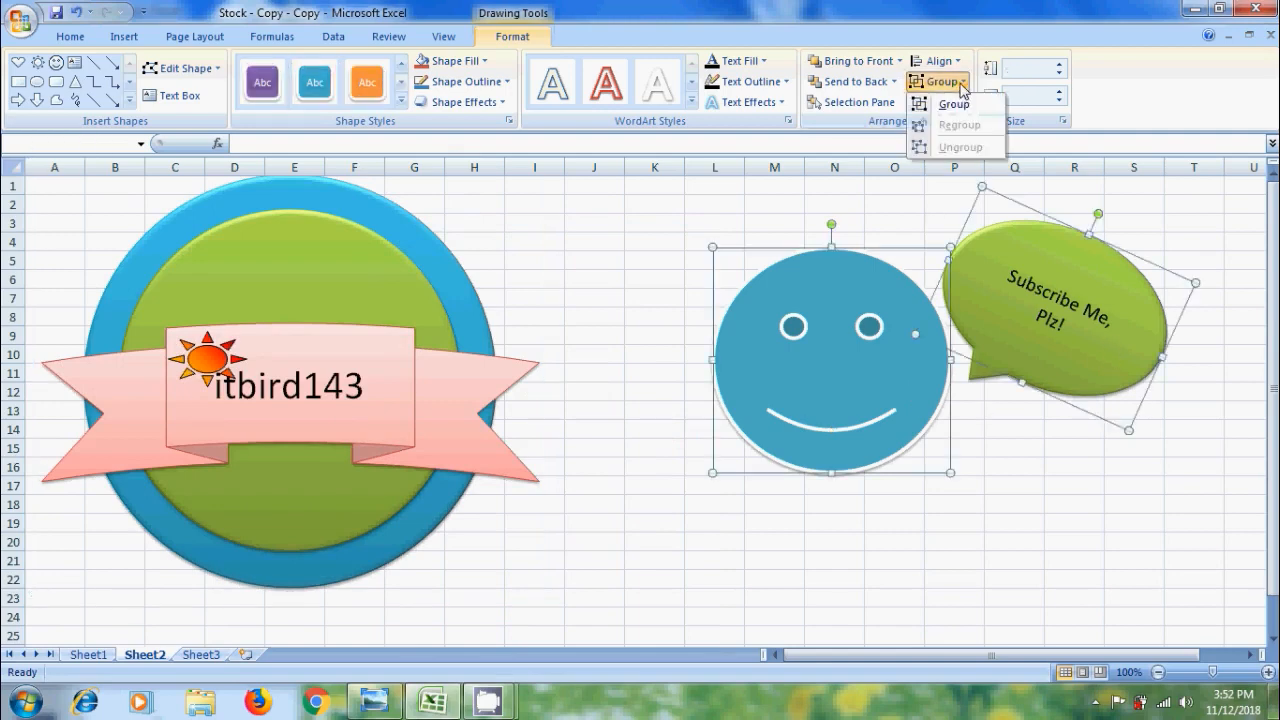
left_click(945, 104)
left_click_drag(893, 419, 902, 479)
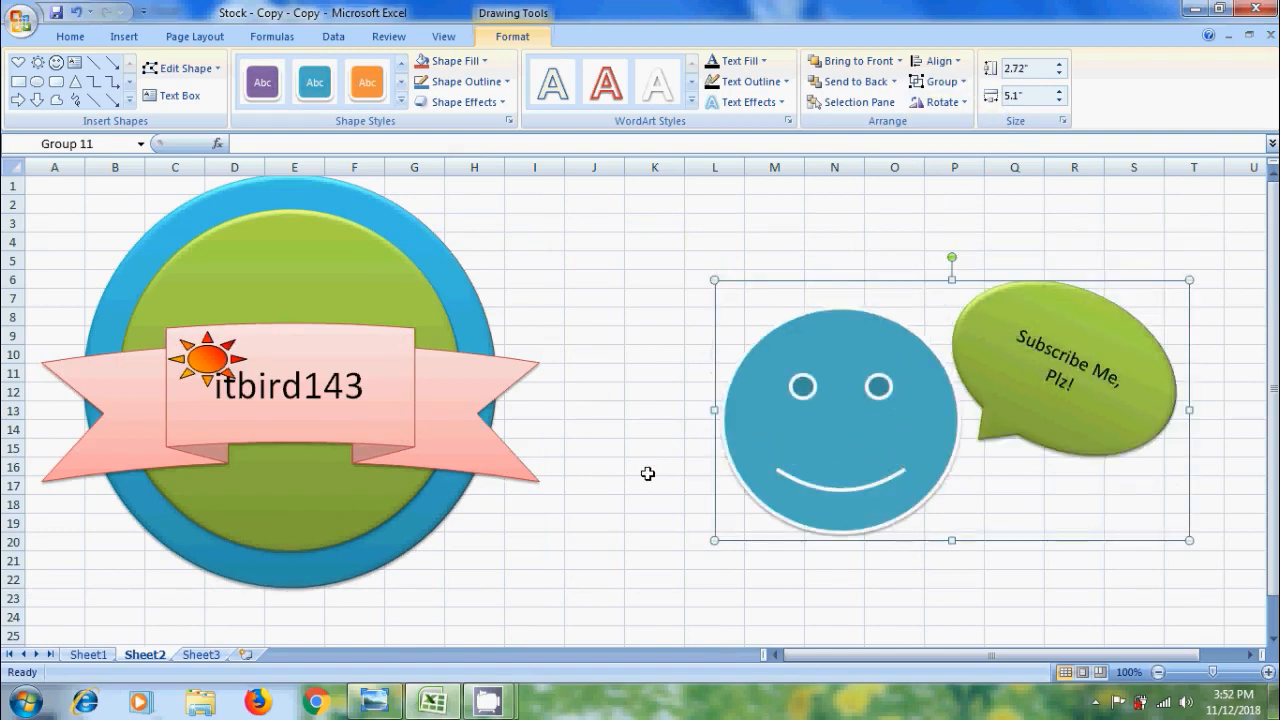
Step: Rotate the smiley and callout group right 90° and back left 90°
left_click(965, 108)
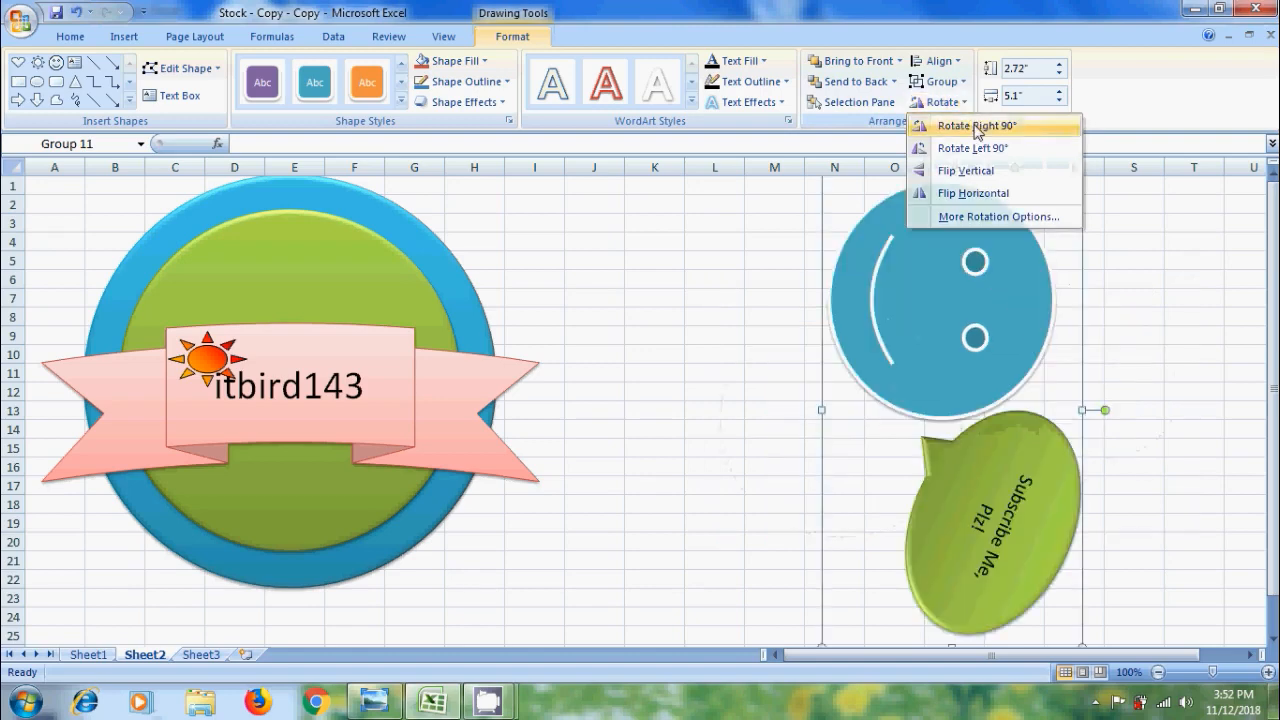
left_click(977, 126)
left_click(943, 102)
left_click(976, 149)
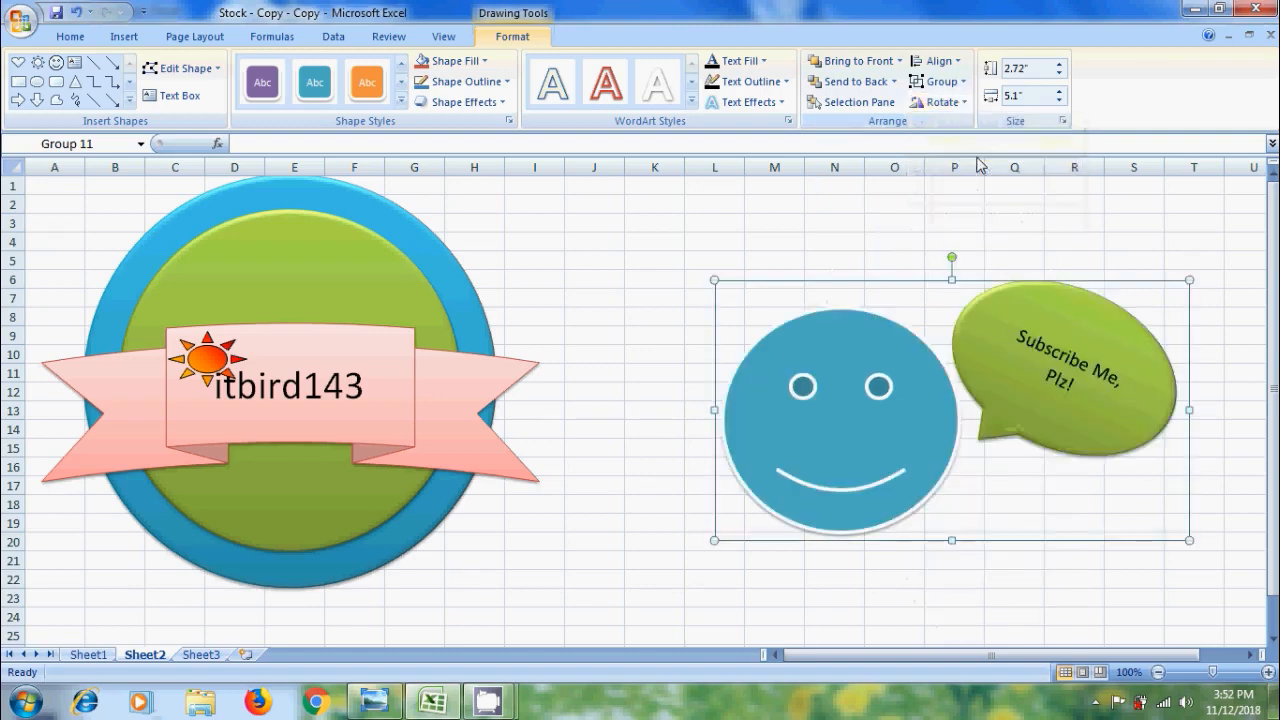
Step: Flip the smiley and callout group vertically and horizontally
left_click(943, 102)
left_click(981, 167)
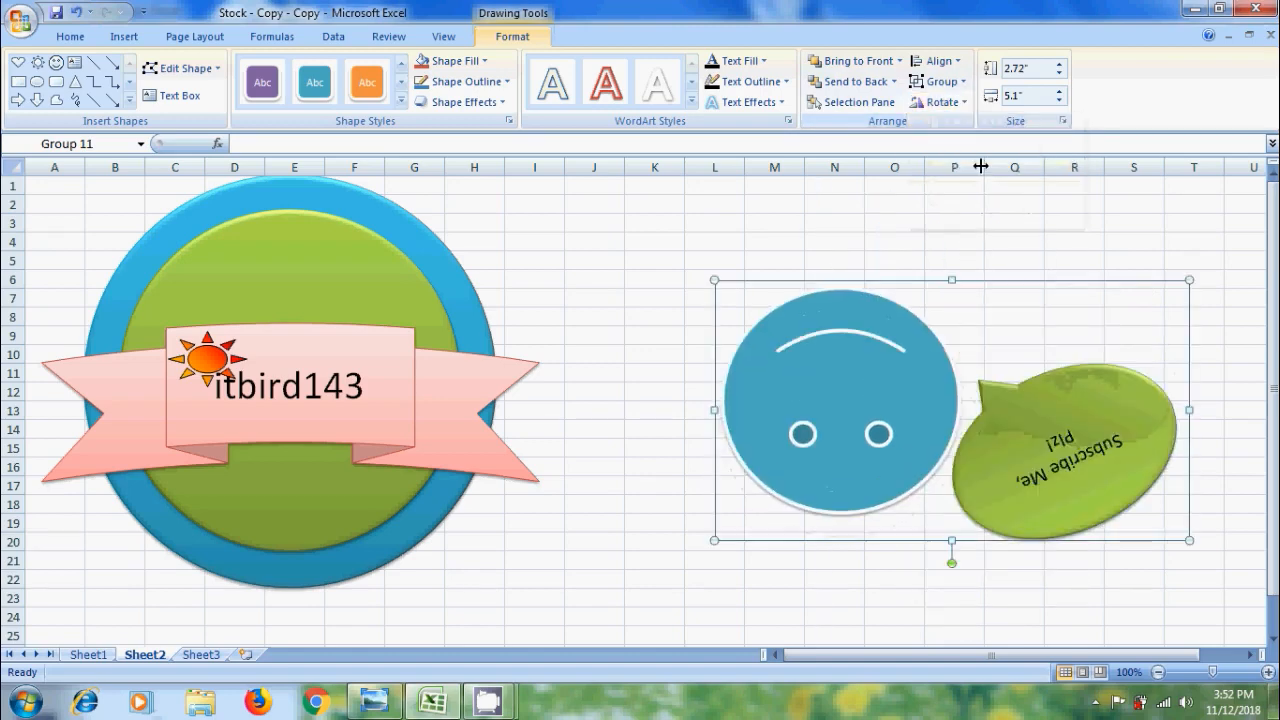
left_click(943, 102)
left_click(977, 197)
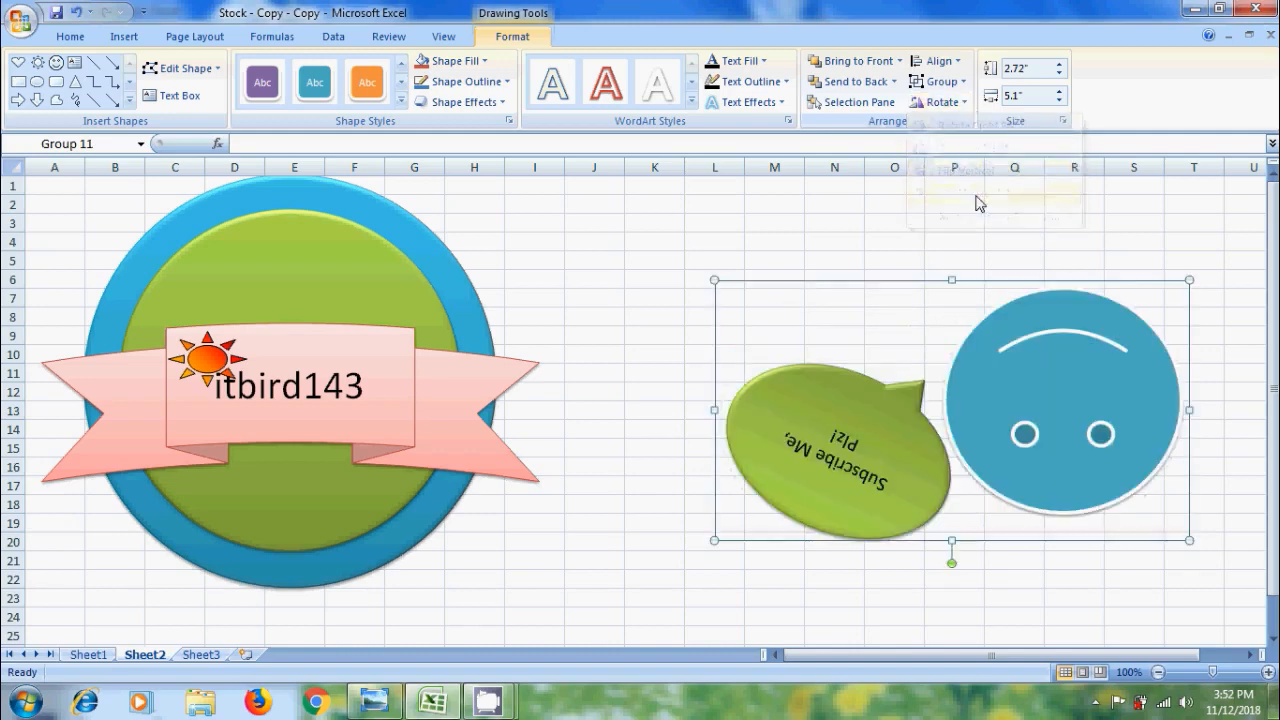
Step: Set the smiley and callout group's rotation to 180° in the Size and Properties settings
left_click(964, 104)
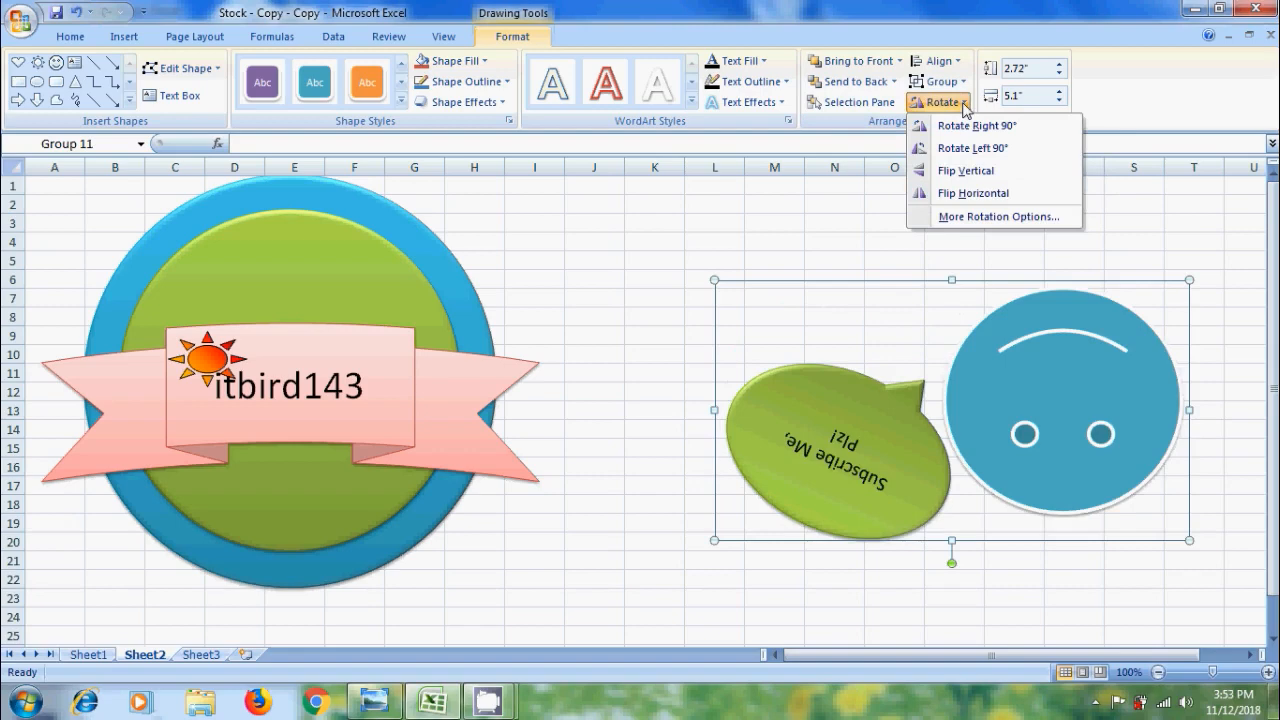
left_click(1000, 217)
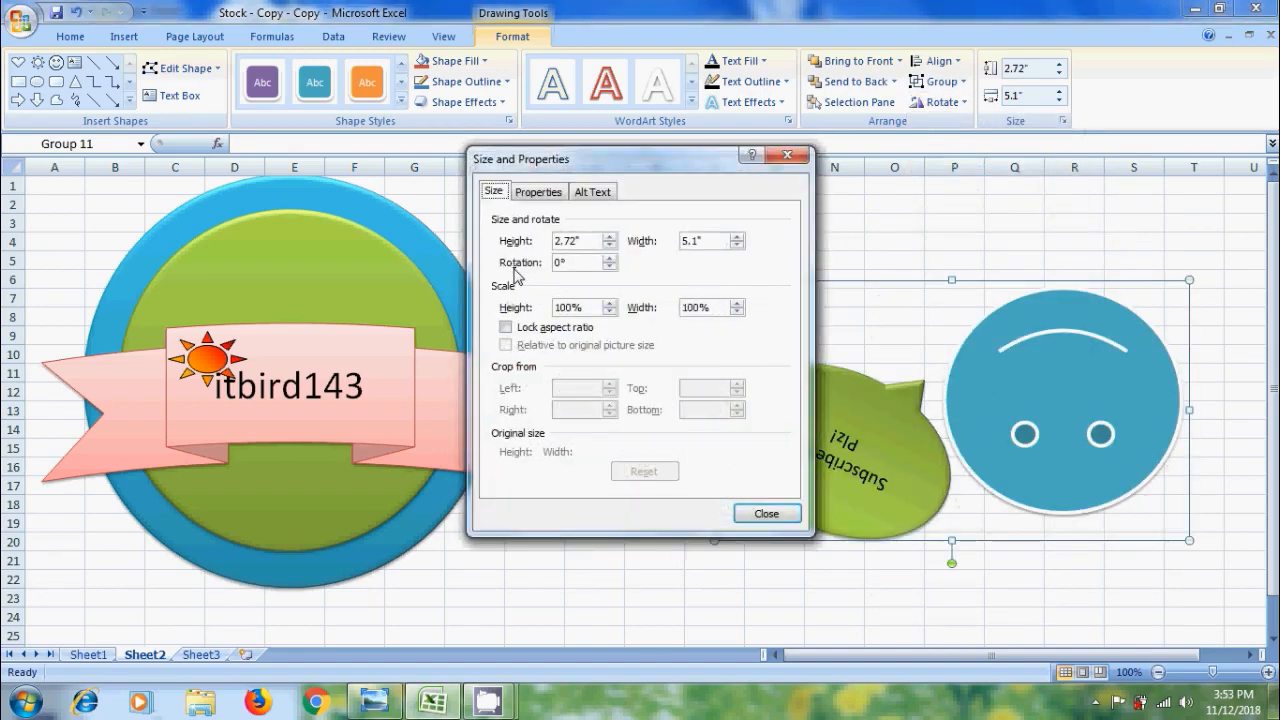
left_click(608, 258)
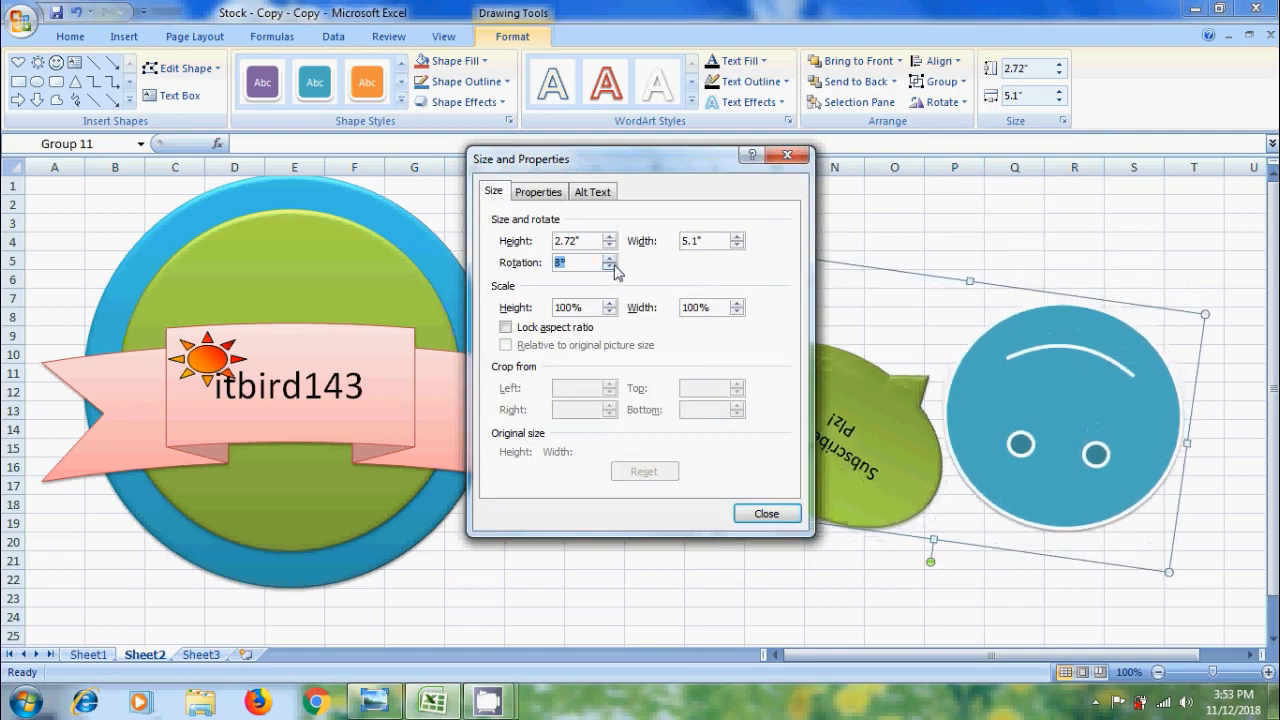
left_click(612, 267)
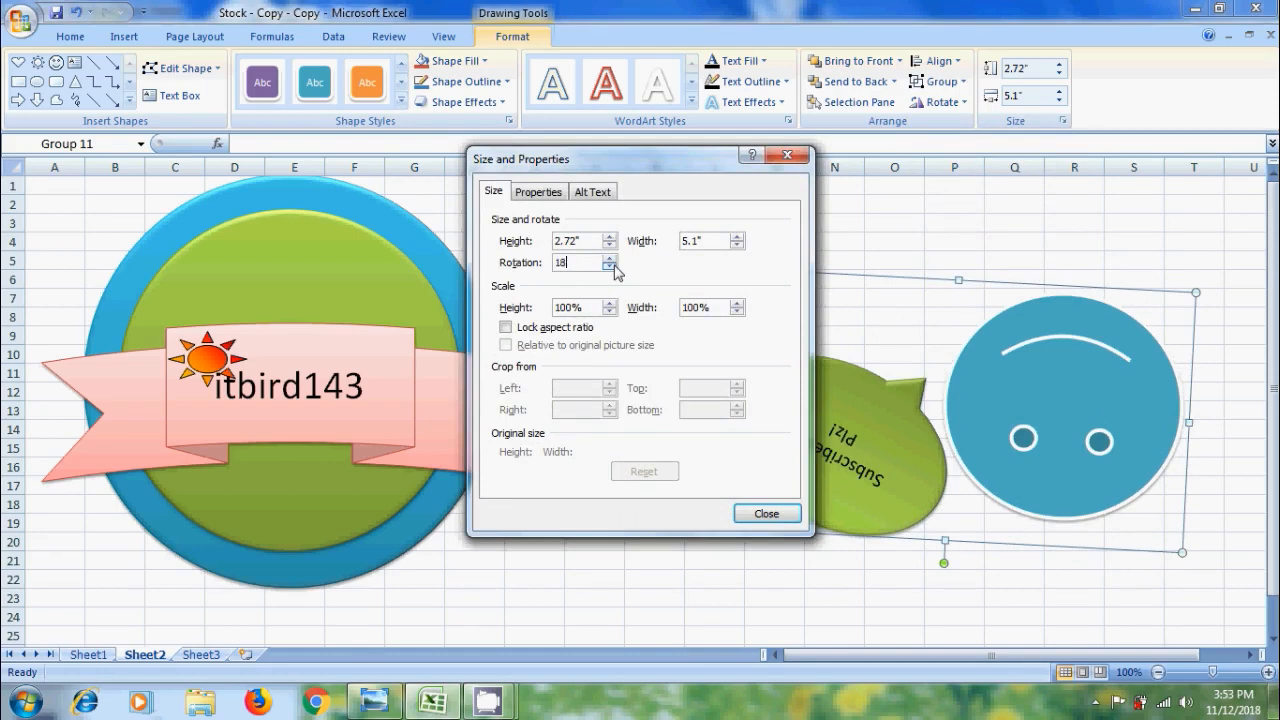
left_click(762, 514)
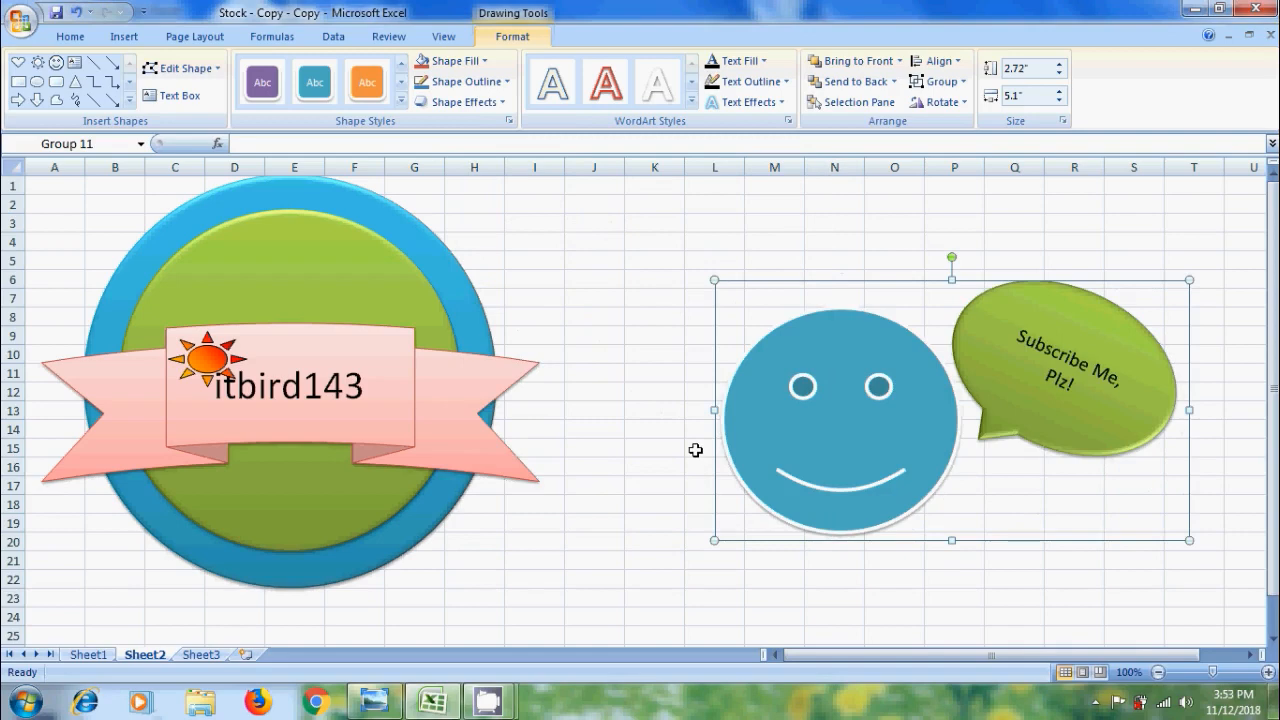
Step: Increase the smiley and callout group's height to 3.3", and reduce it to 2.9"
left_click(1059, 64)
left_click(1059, 64)
left_click(1059, 65)
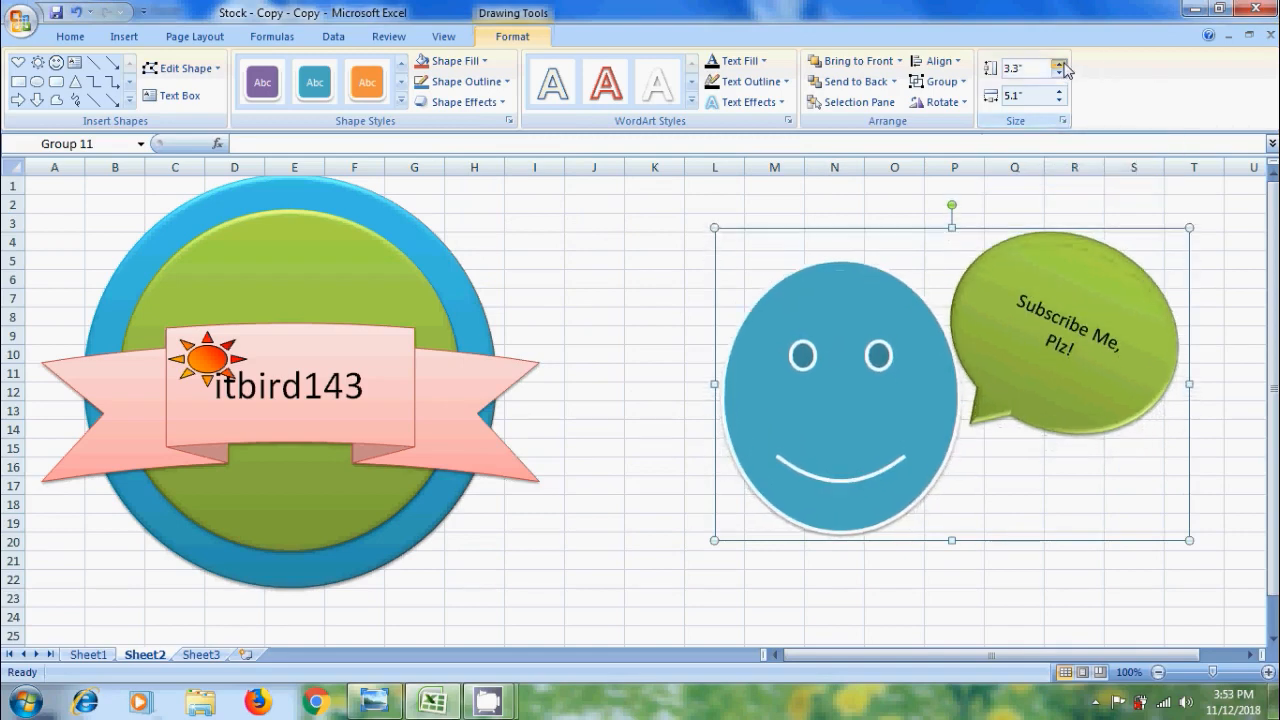
double_click(1060, 74)
double_click(1060, 74)
Step: Widen the smiley and callout group to 5.7", and reduce its width again in small increments
double_click(1059, 90)
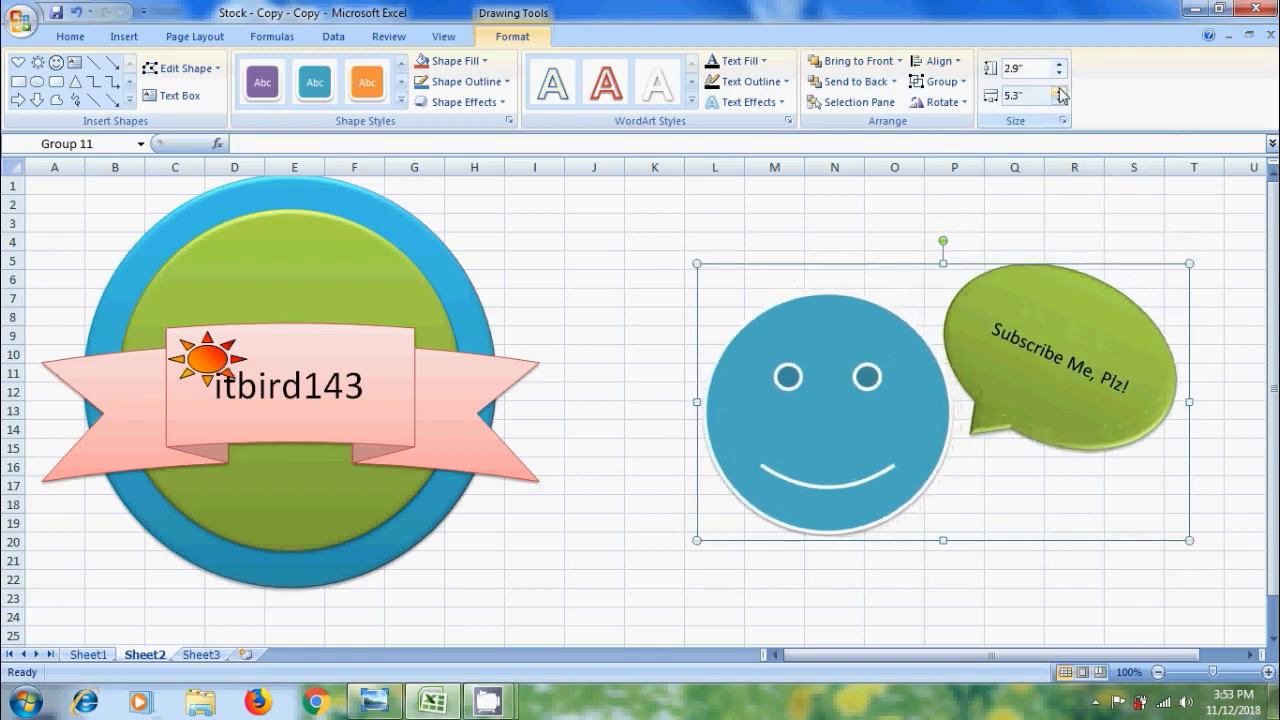
double_click(1059, 90)
left_click(1059, 90)
left_click(1059, 90)
left_click(1059, 90)
left_click(1060, 99)
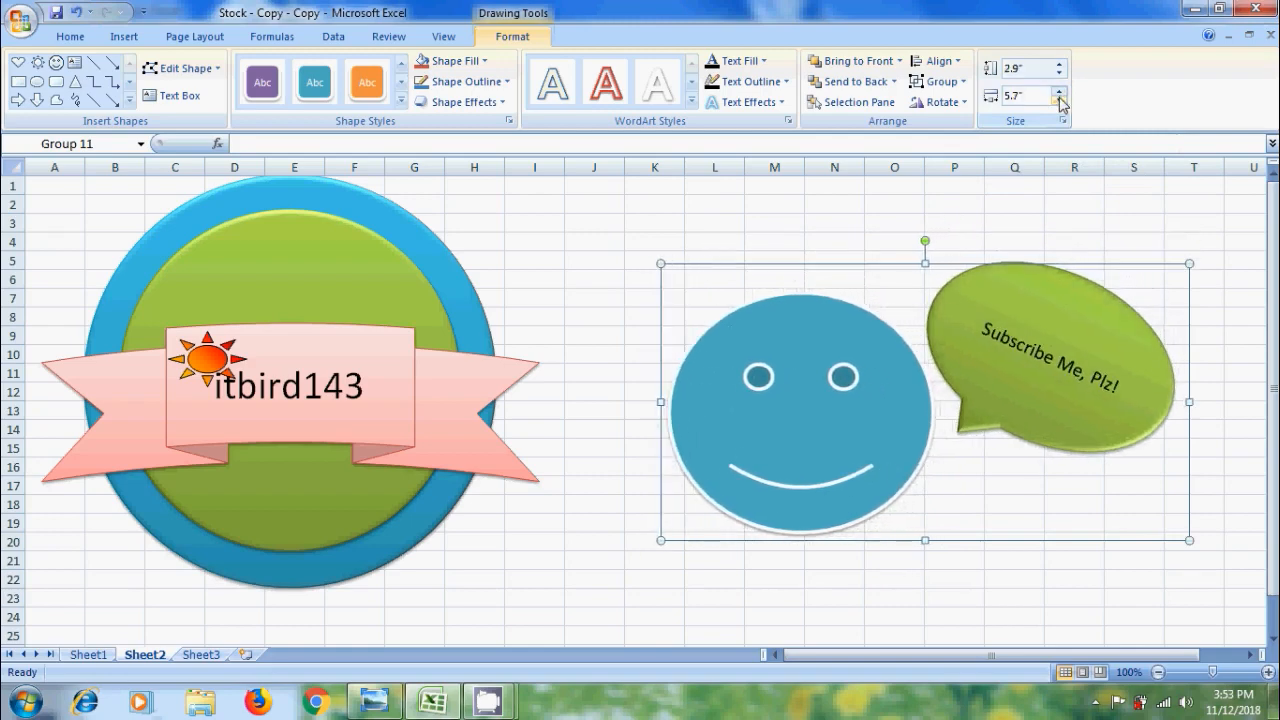
left_click(1060, 99)
left_click(1060, 99)
left_click(1060, 99)
left_click(1060, 99)
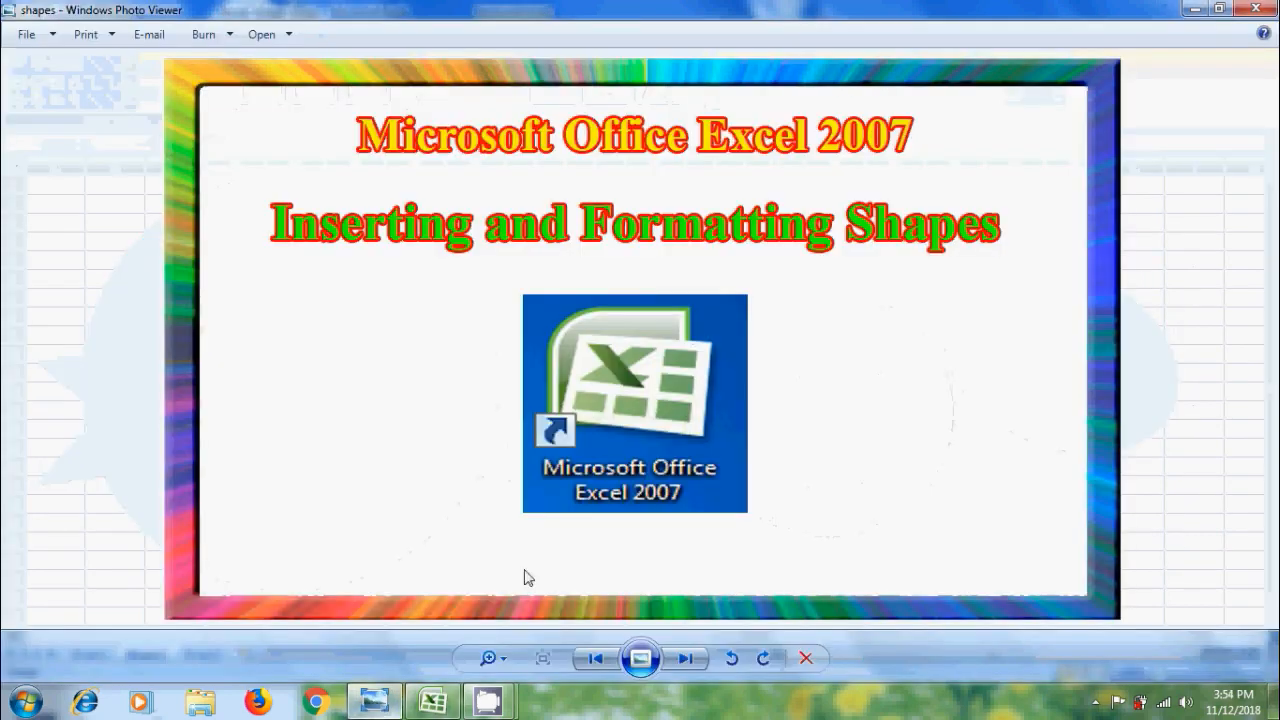